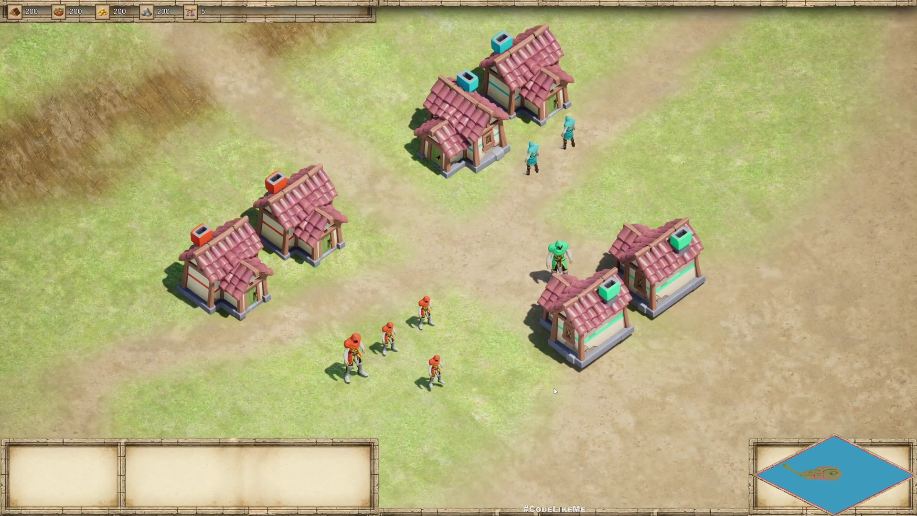
Step: Click and drag on the HUD minimap to jump the camera between grassland, village, water and coastline
click(835, 475)
click(810, 478)
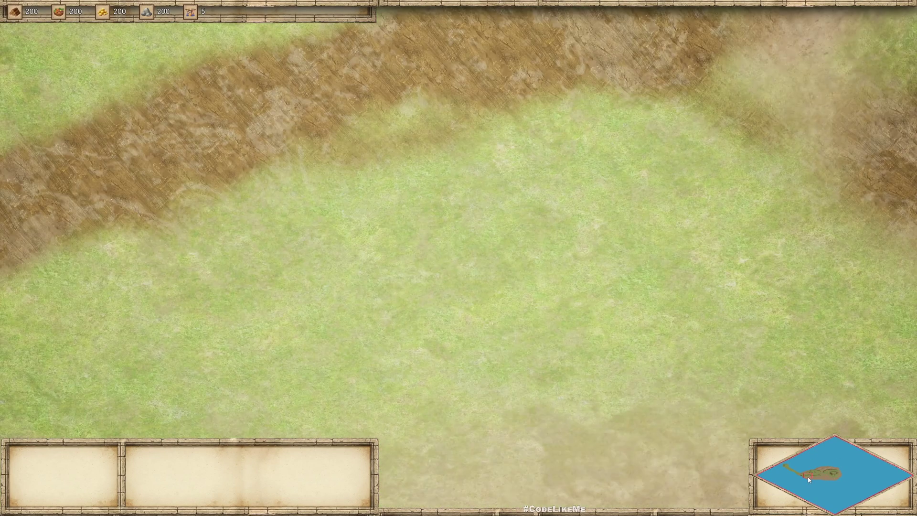
click(819, 478)
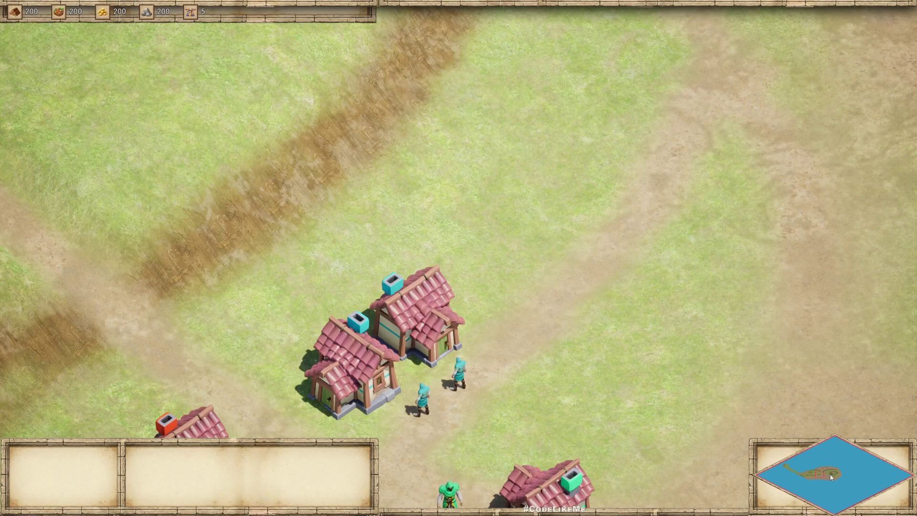
click(788, 473)
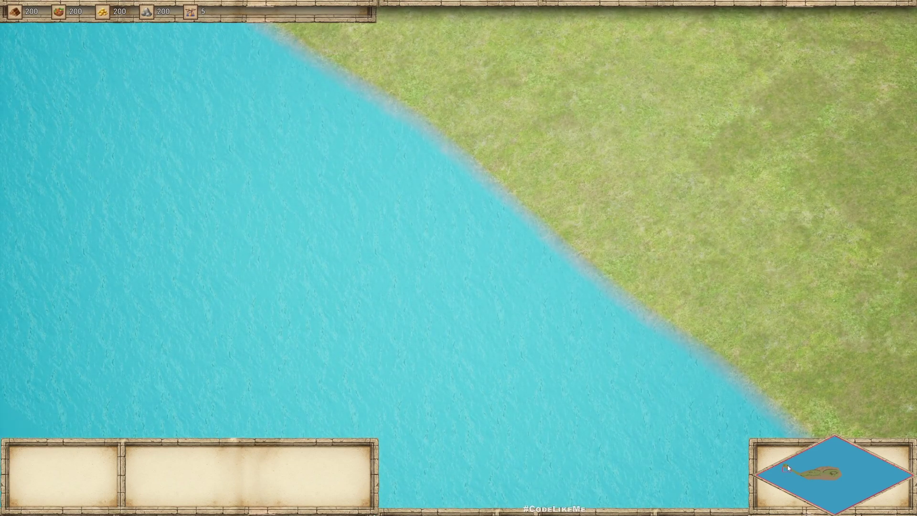
drag(786, 469, 828, 476)
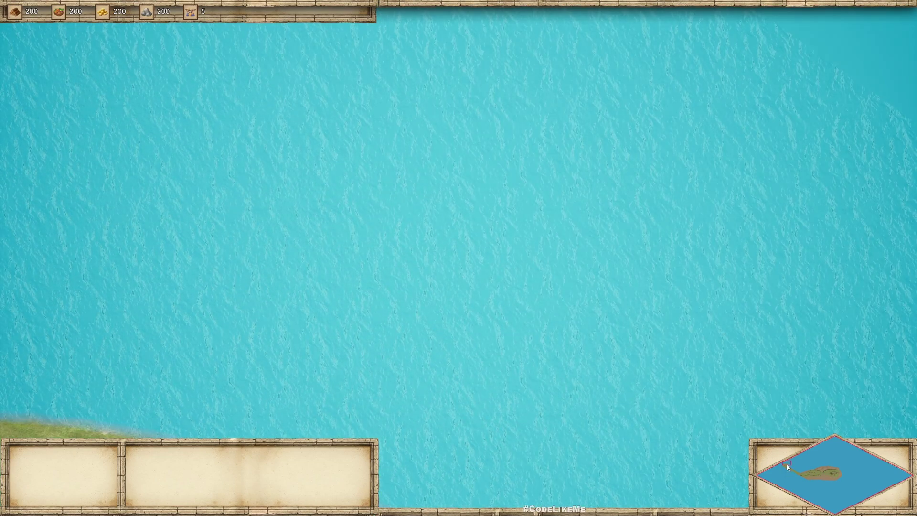
click(838, 473)
drag(837, 483, 874, 479)
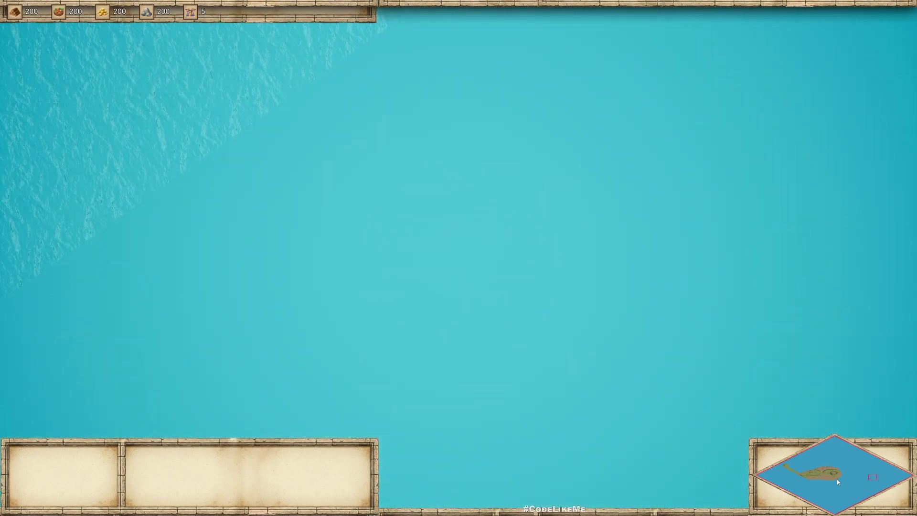
click(822, 478)
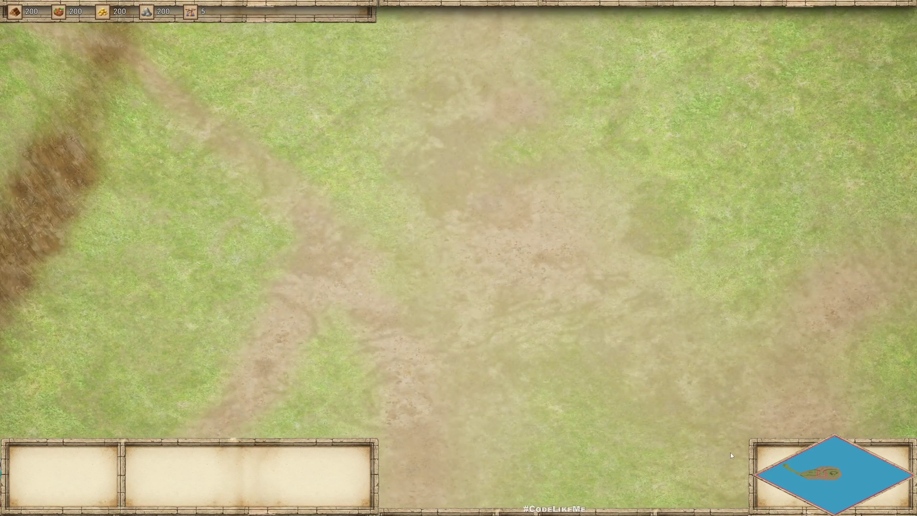
drag(804, 464, 819, 479)
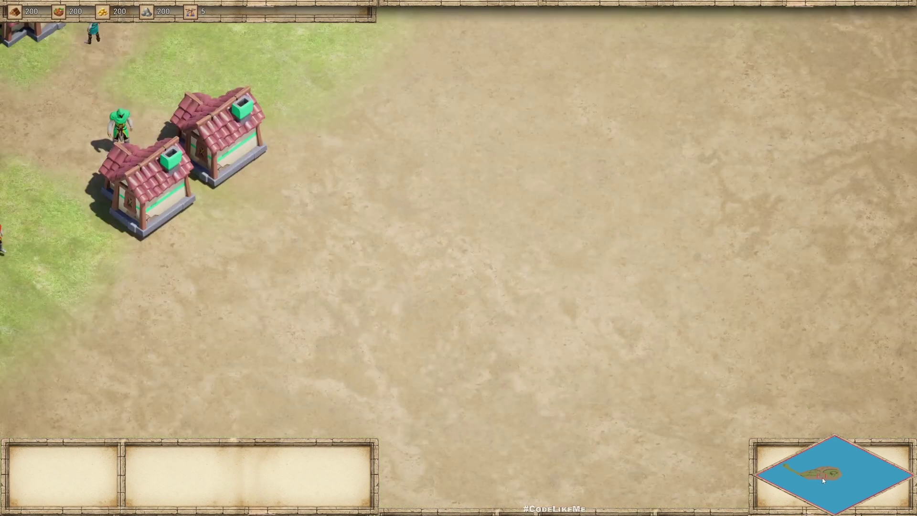
click(787, 467)
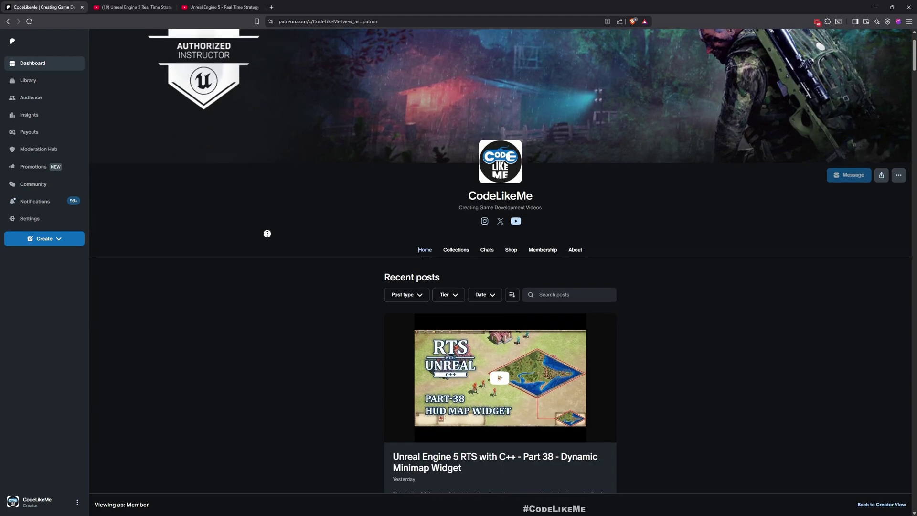
scroll(267, 233, down, 3)
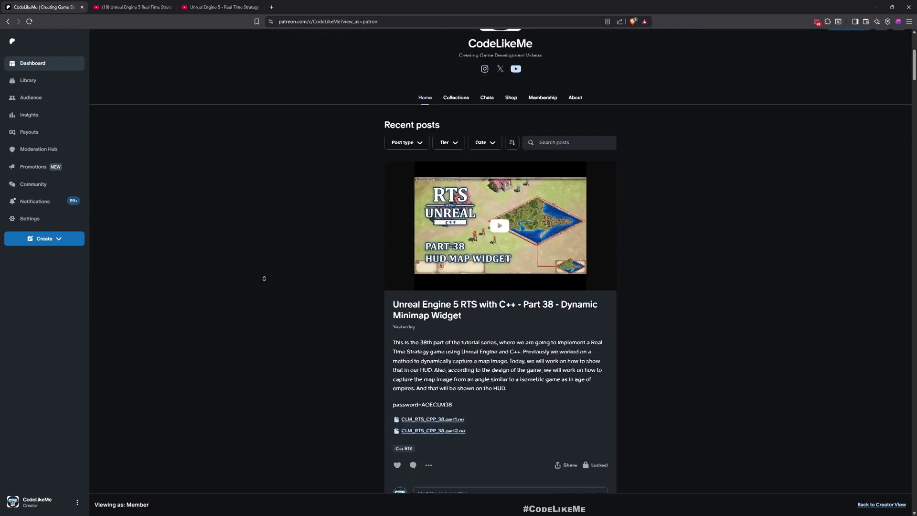
scroll(259, 262, down, 3)
scroll(261, 263, down, 1)
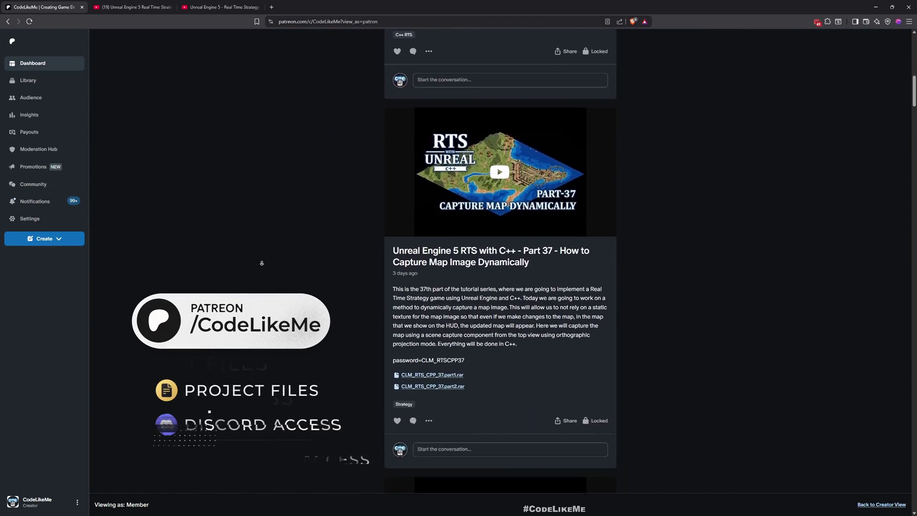
scroll(261, 263, down, 2)
scroll(261, 263, down, 2)
scroll(262, 263, down, 1)
scroll(262, 263, down, 2)
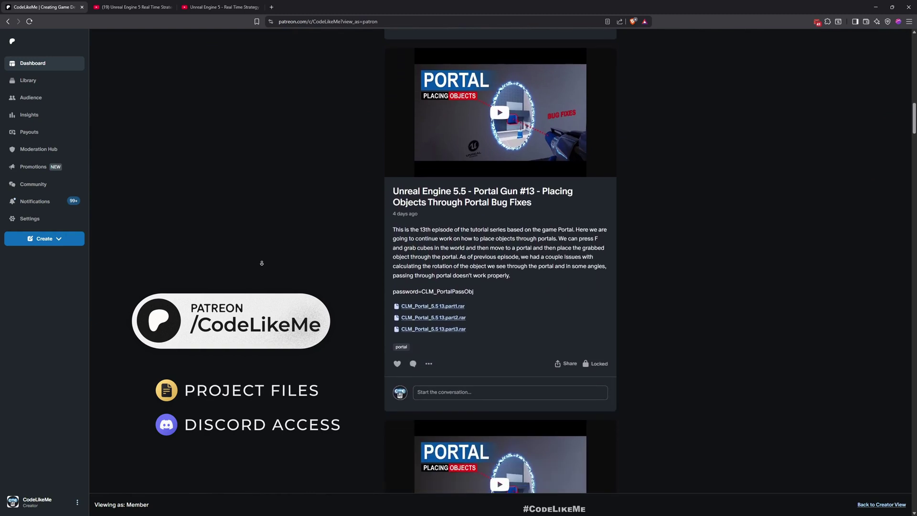
scroll(261, 263, down, 1)
scroll(261, 263, down, 1)
scroll(262, 263, down, 1)
scroll(262, 263, down, 1)
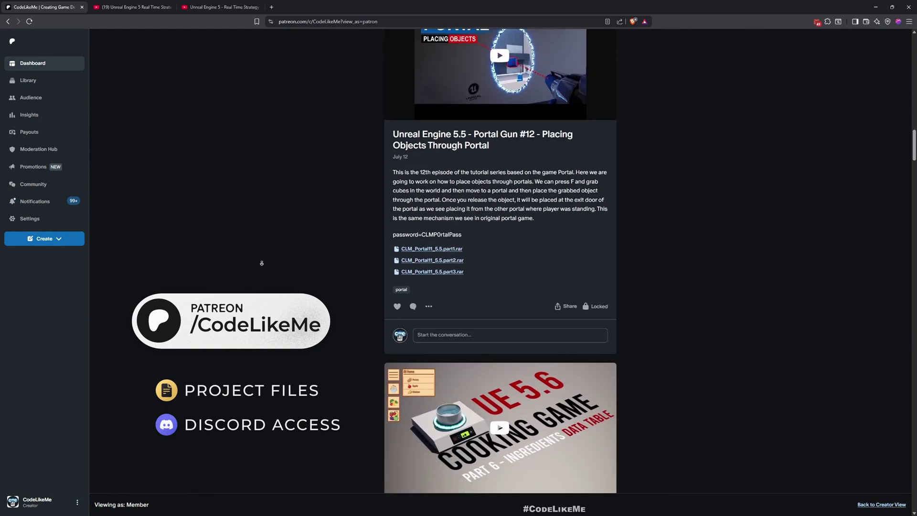
scroll(261, 263, down, 1)
scroll(262, 263, down, 1)
scroll(261, 264, down, 1)
scroll(262, 263, down, 1)
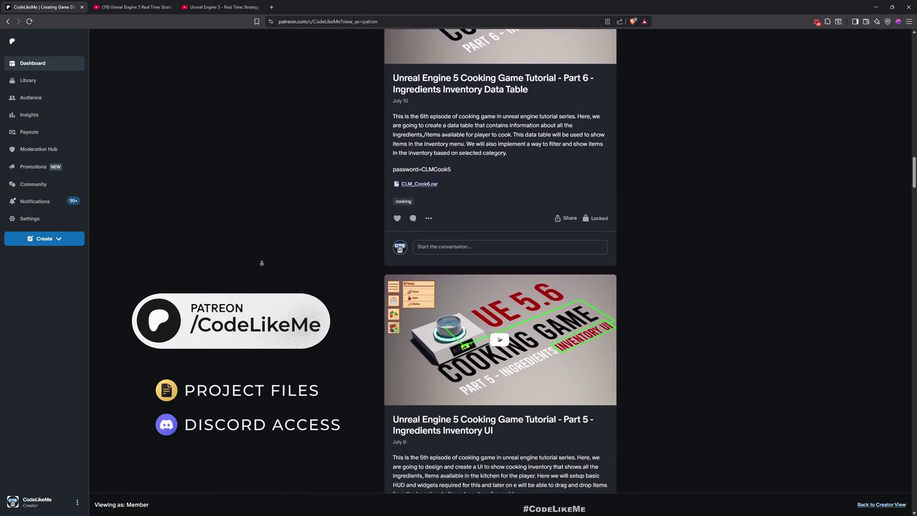
scroll(262, 263, down, 1)
scroll(262, 263, down, 1)
scroll(260, 266, down, 2)
scroll(261, 266, down, 1)
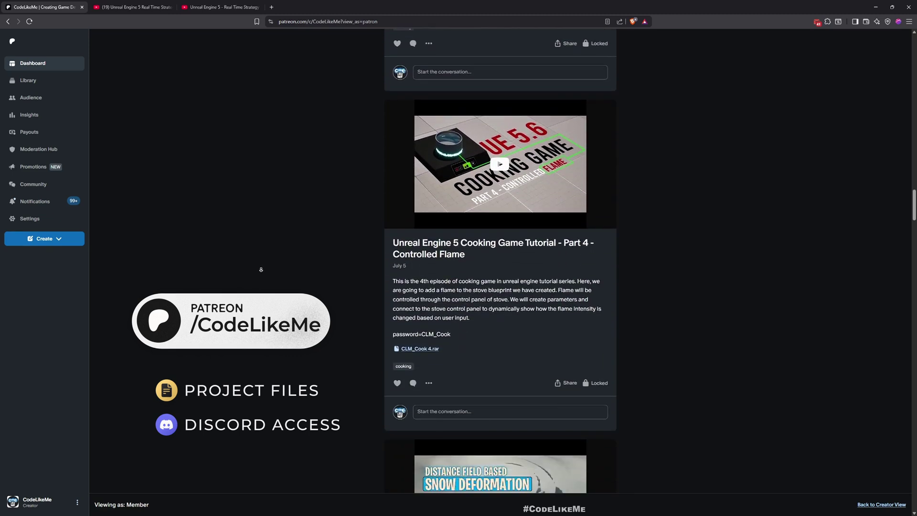
scroll(261, 266, down, 1)
scroll(261, 266, down, 1)
scroll(259, 266, down, 1)
scroll(258, 266, down, 1)
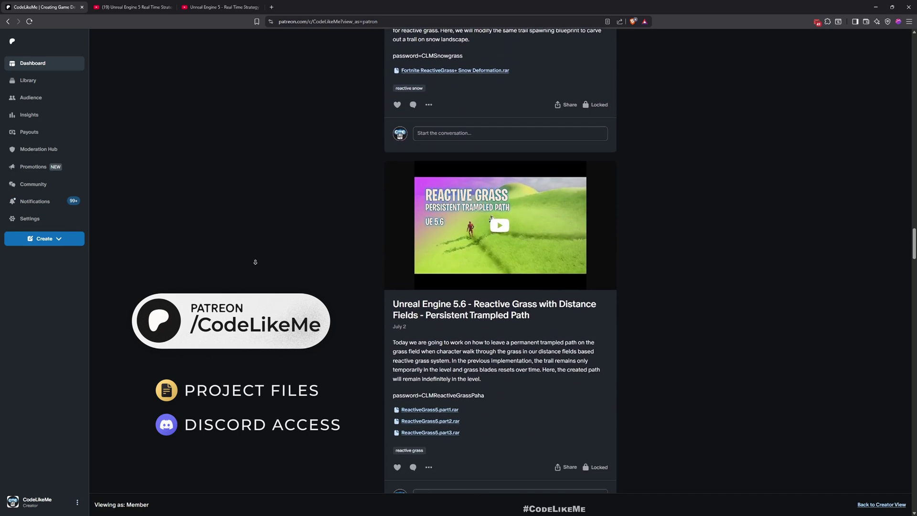
scroll(257, 263, down, 1)
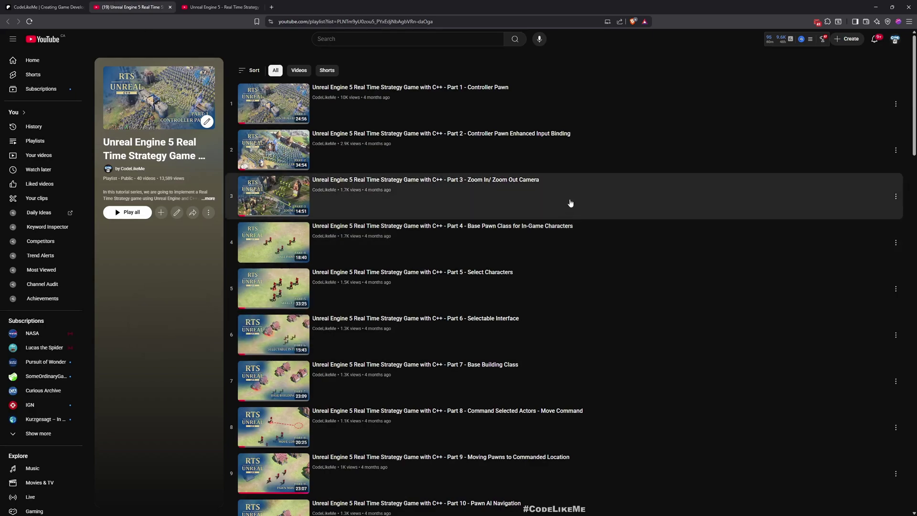
scroll(576, 197, down, 1)
scroll(576, 195, down, 1)
scroll(575, 194, down, 1)
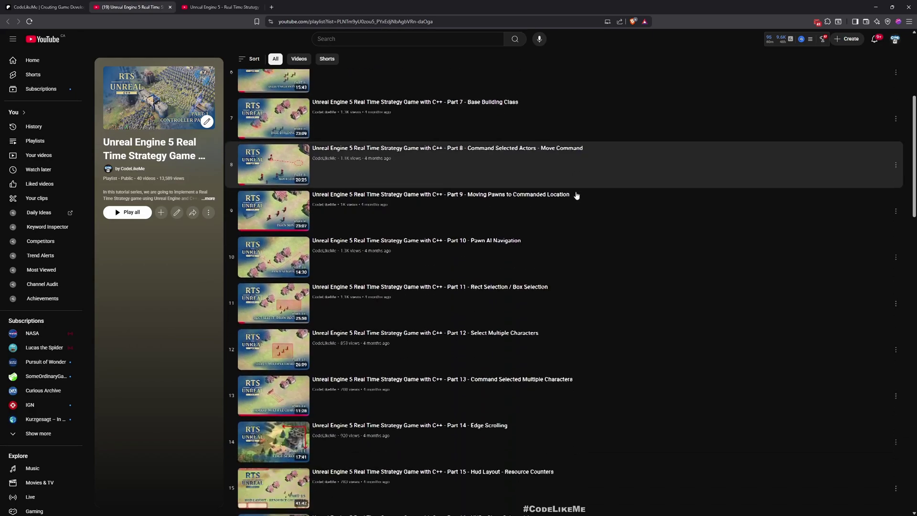
scroll(576, 195, down, 1)
scroll(576, 194, down, 1)
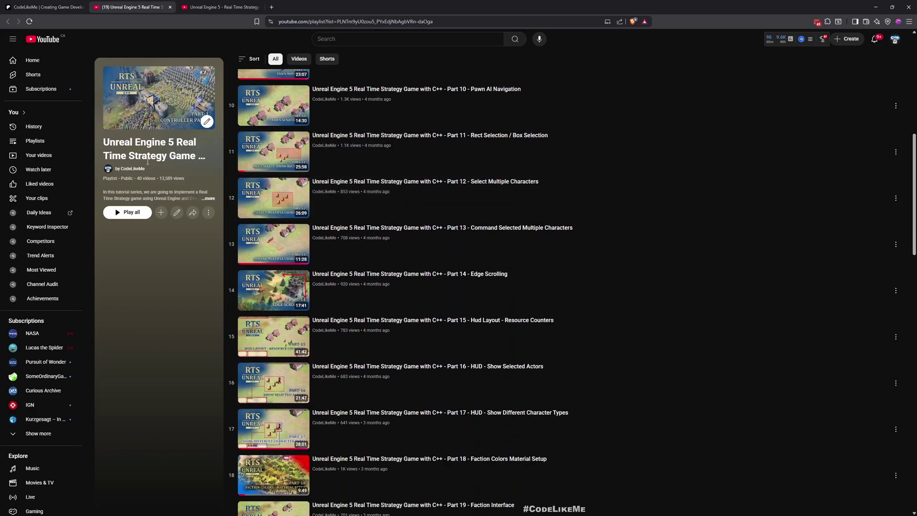
scroll(505, 273, down, 1)
scroll(507, 271, down, 2)
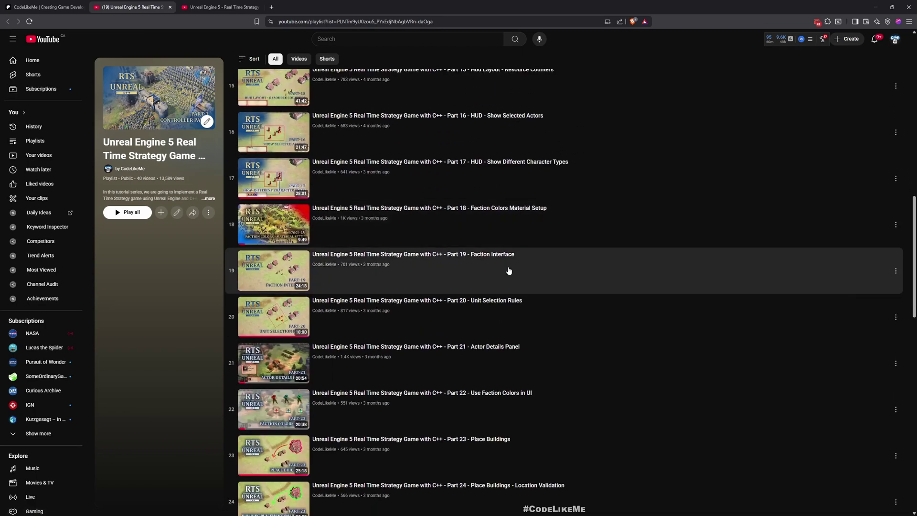
scroll(509, 270, down, 2)
scroll(509, 269, down, 2)
scroll(508, 270, down, 2)
scroll(508, 269, down, 1)
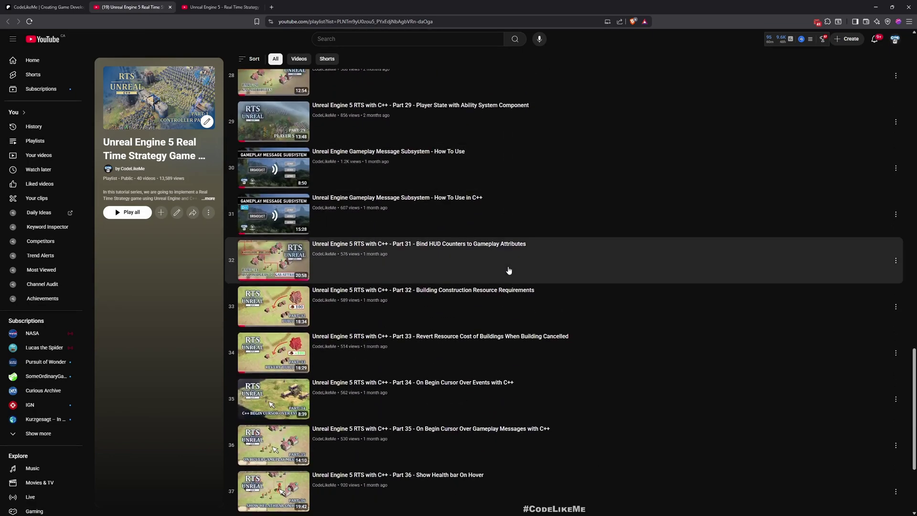
scroll(508, 269, down, 1)
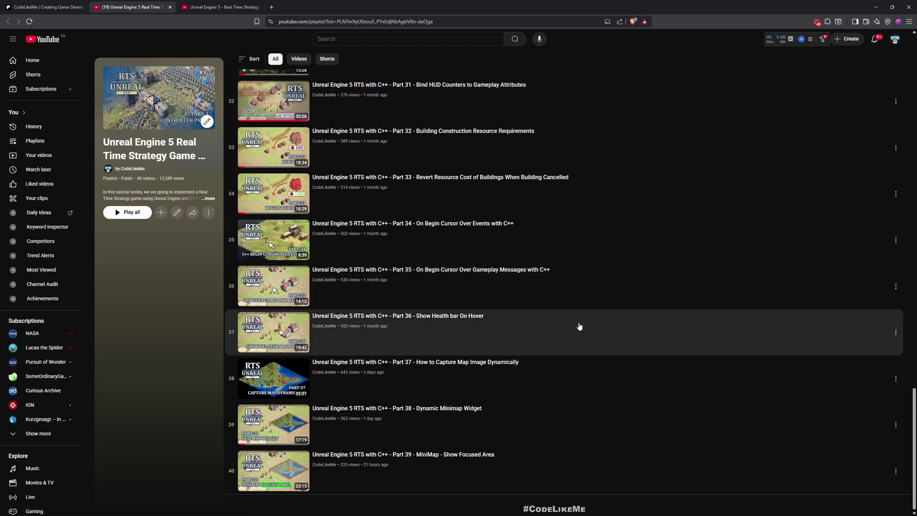
Step: Switch to the third browser tab showing the older 32-video strategy game playlist
click(215, 7)
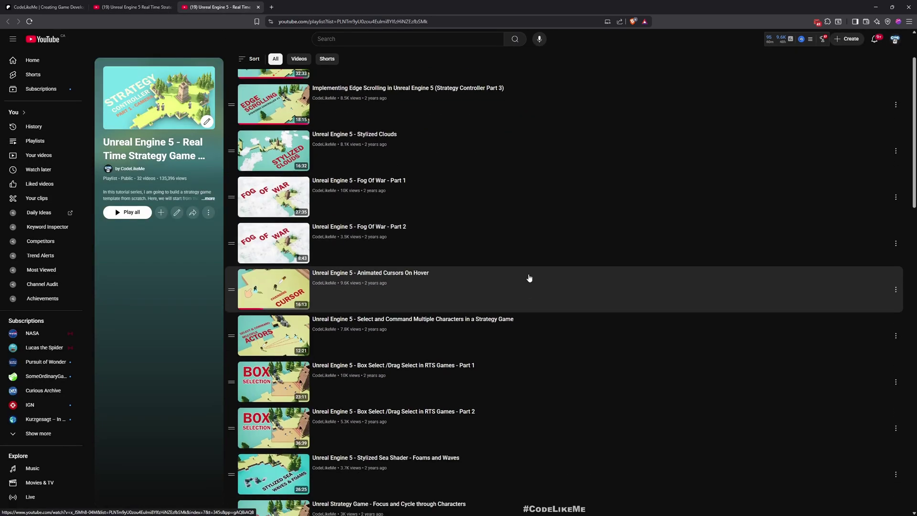
scroll(529, 278, down, 1)
scroll(528, 278, down, 2)
scroll(529, 278, down, 1)
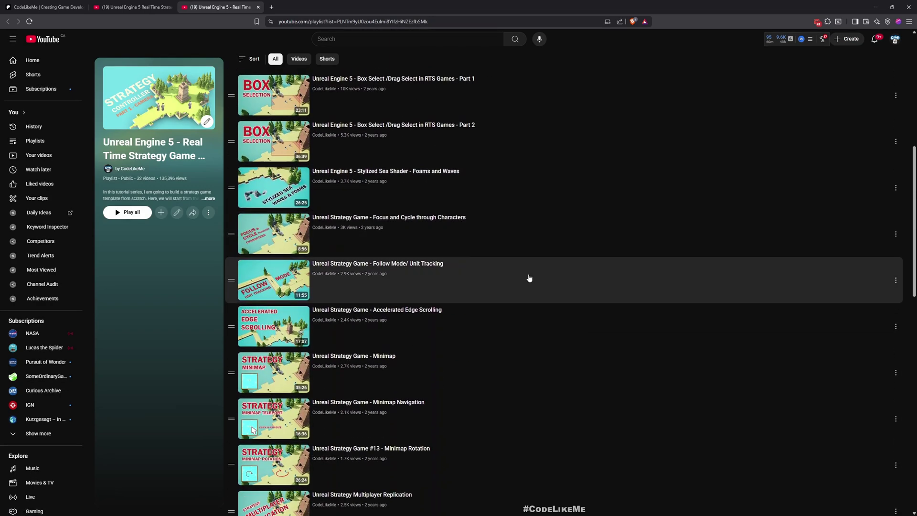
scroll(529, 278, down, 2)
scroll(528, 281, down, 2)
scroll(526, 285, down, 2)
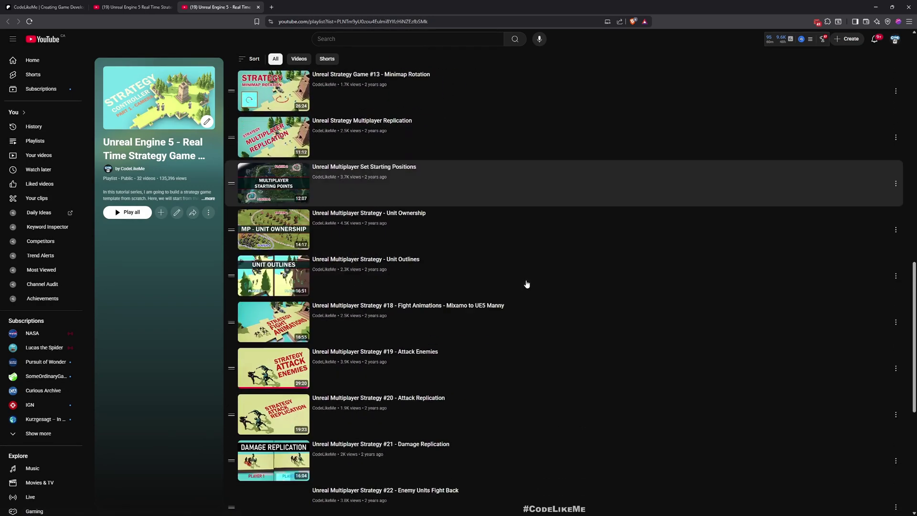
scroll(526, 284, down, 1)
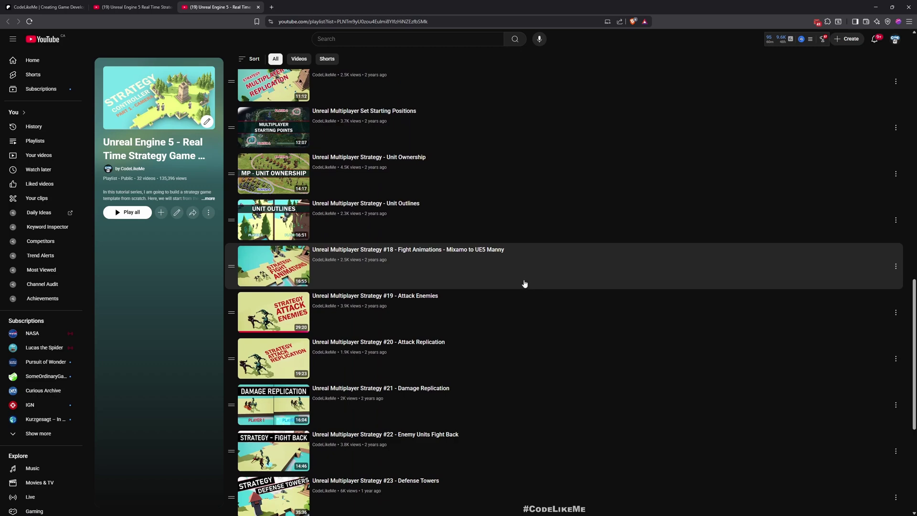
scroll(524, 284, down, 2)
scroll(524, 284, down, 1)
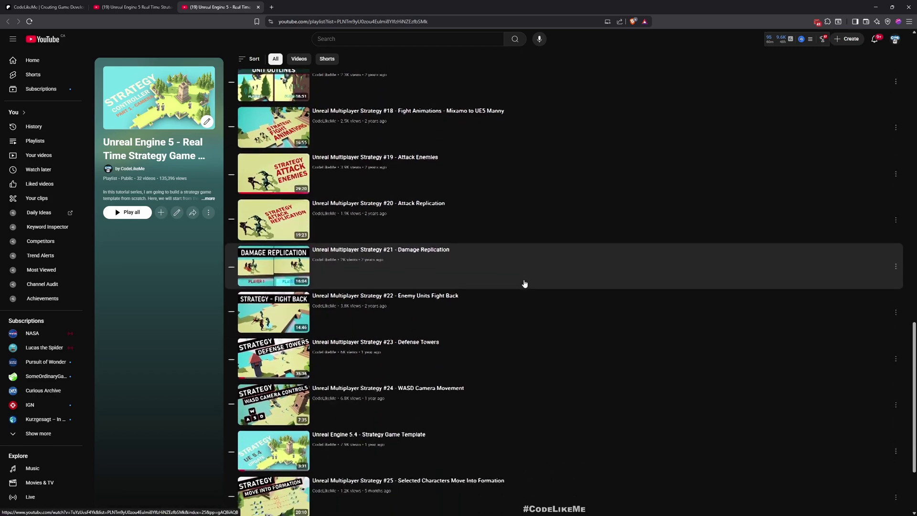
scroll(523, 284, down, 1)
scroll(524, 284, down, 1)
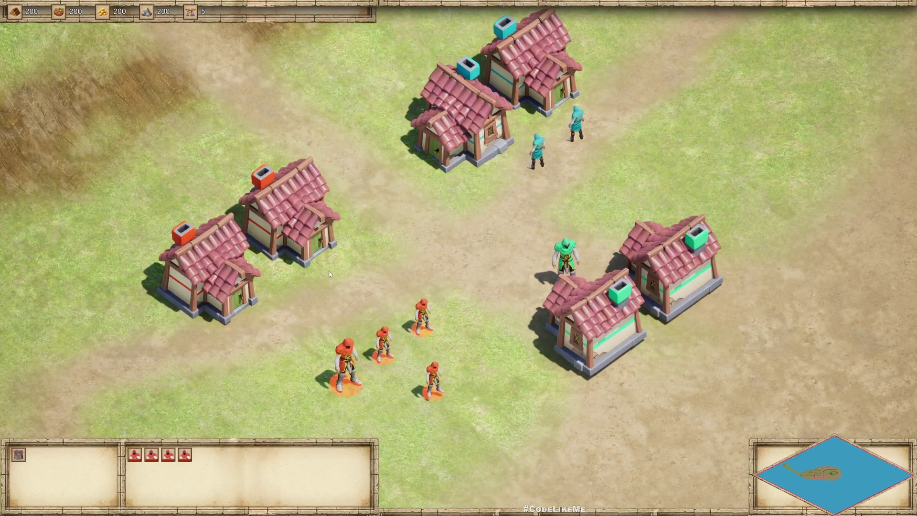
Step: Send the red units to open ground and recentre the camera on the village via the minimap
right_click(411, 214)
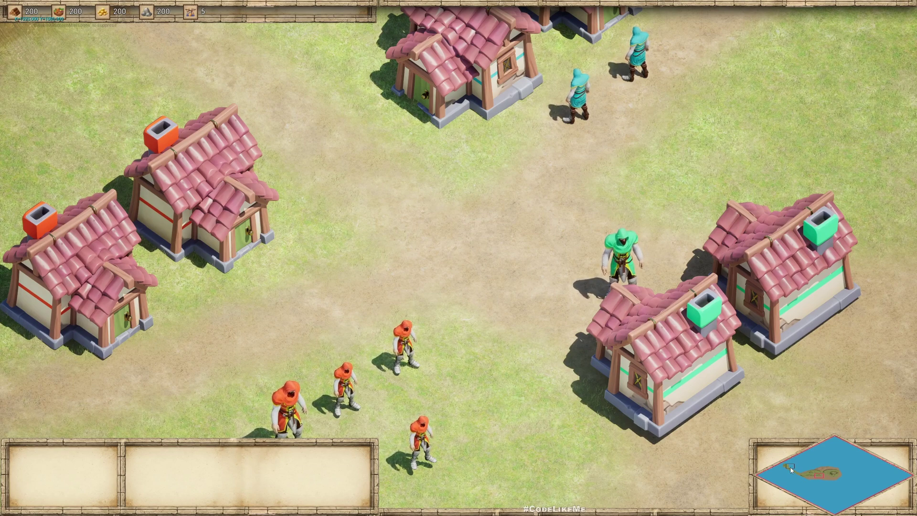
scroll(394, 451, down, 3)
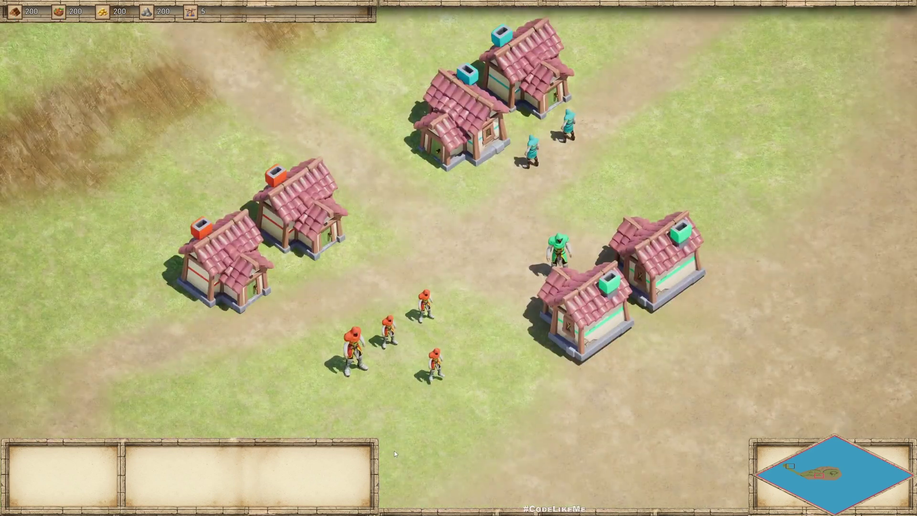
click(790, 471)
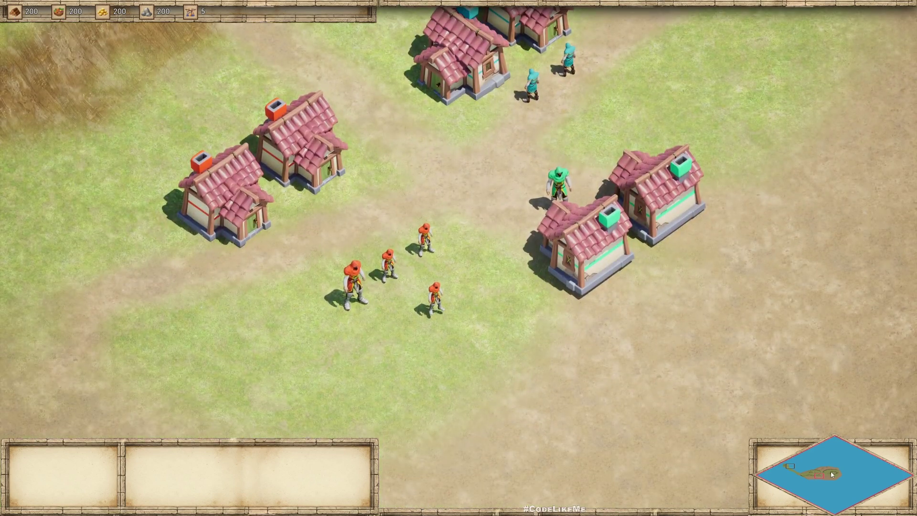
Step: Stop Play In Editor, restore the full editor layout, and open WBP_Minimap's node graph
key(Escape)
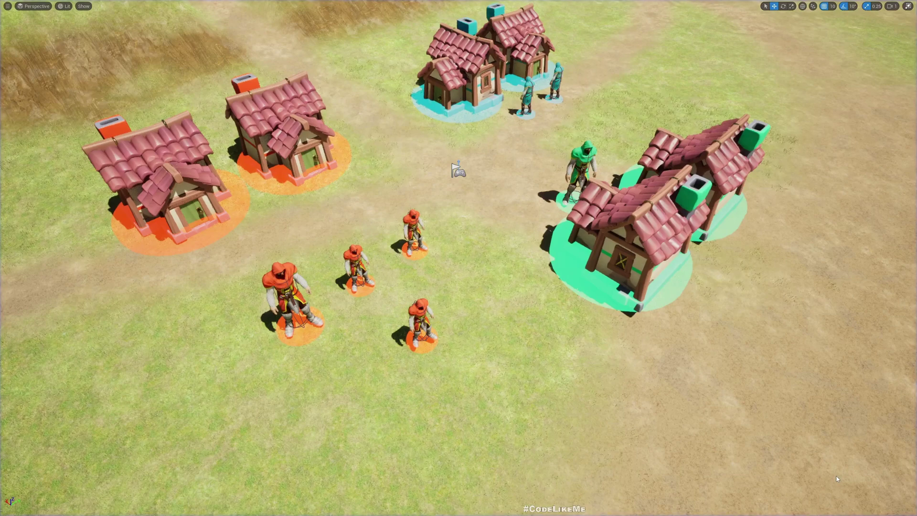
key(F11)
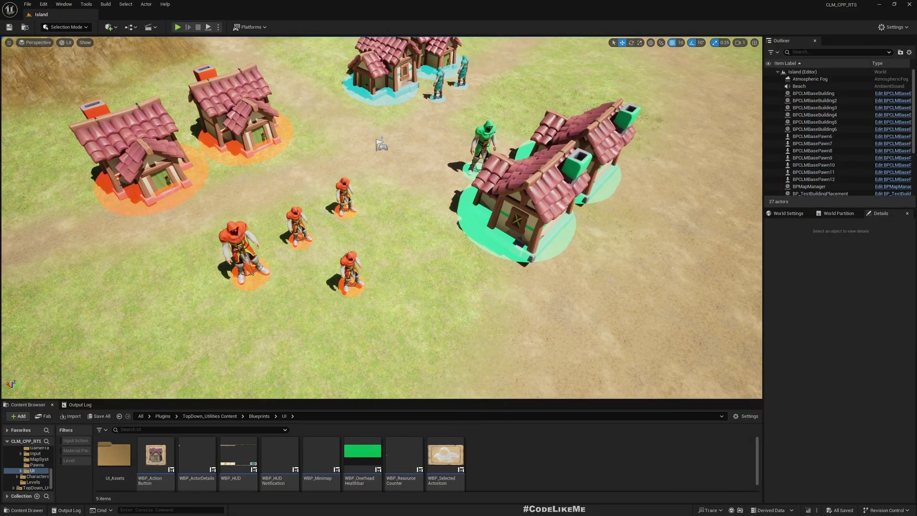
scroll(381, 217, down, 3)
scroll(381, 216, down, 2)
scroll(381, 217, down, 2)
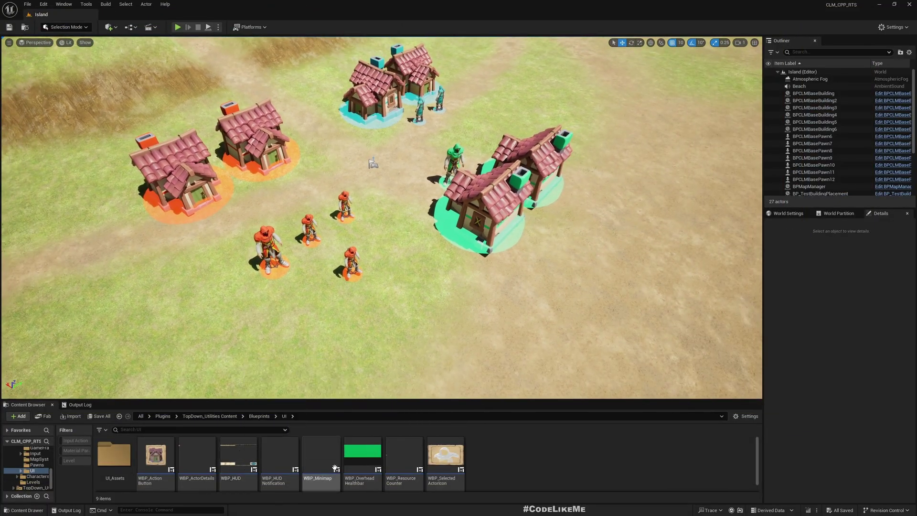
click(316, 453)
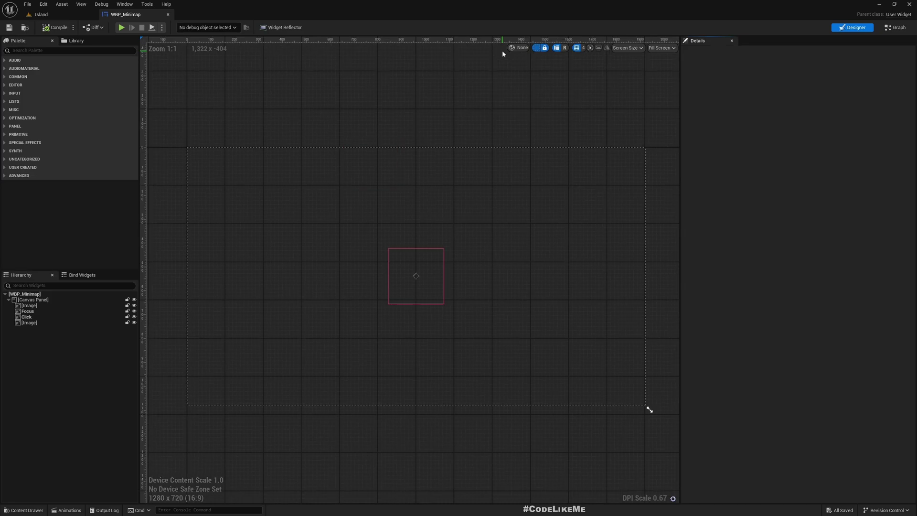
click(893, 29)
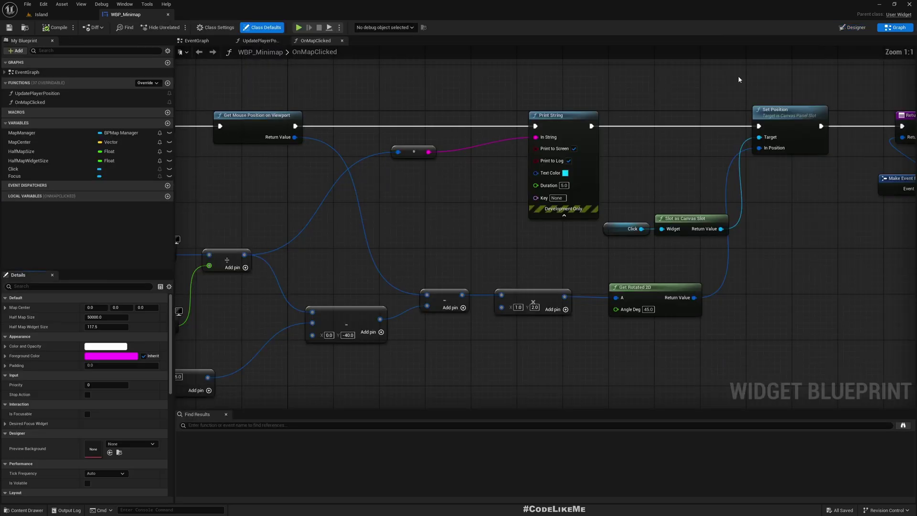
Step: Delete the multiply and Print String debug nodes, wire Get Mouse Position to Set Position, tidy Return Node
drag(430, 85, 568, 221)
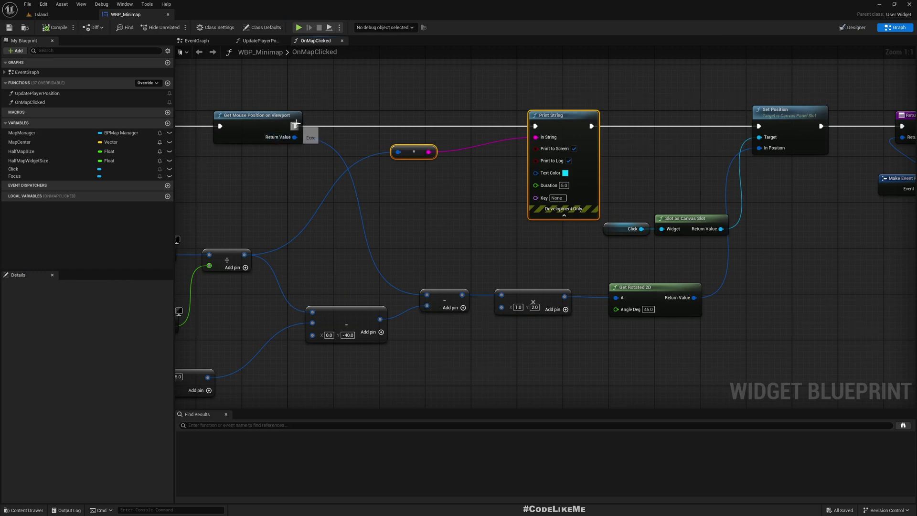
key(Delete)
drag(295, 126, 759, 127)
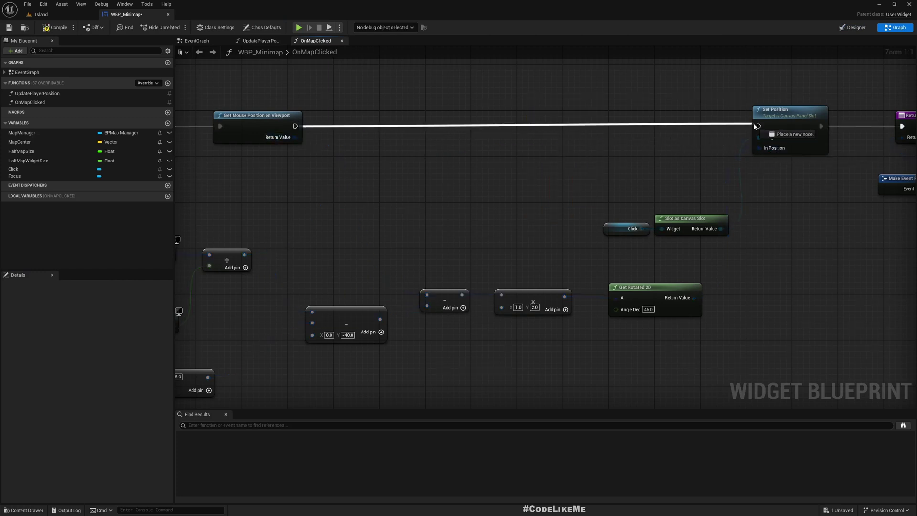
right_drag(778, 253, 329, 265)
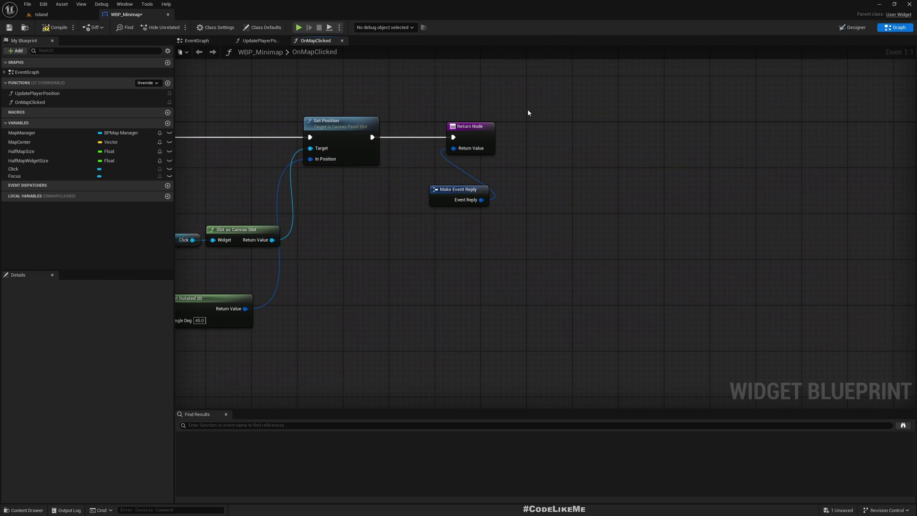
drag(479, 124, 697, 125)
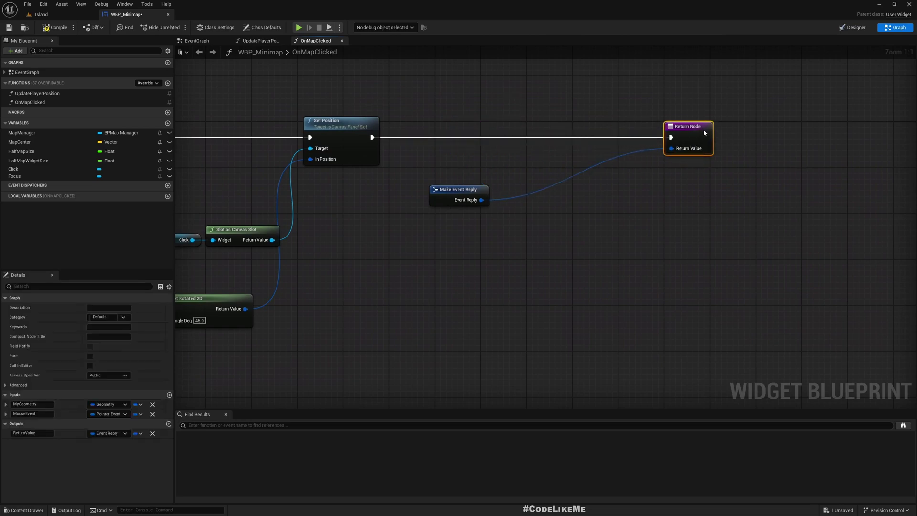
drag(450, 188, 608, 175)
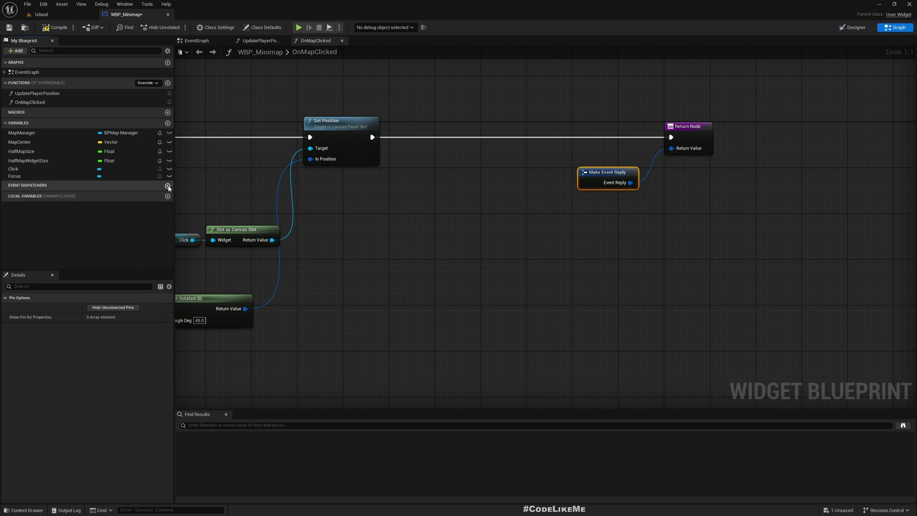
Step: Create the OnMapClickedDispatch dispatcher and give it a WorldLocation input of type Vector
click(168, 185)
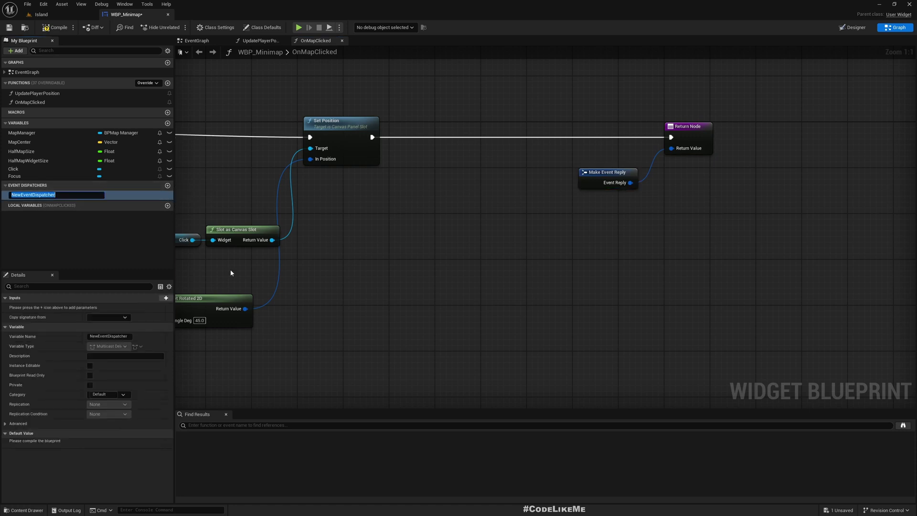
text(OnMapCl)
text(icked)
text(D)
key(Return)
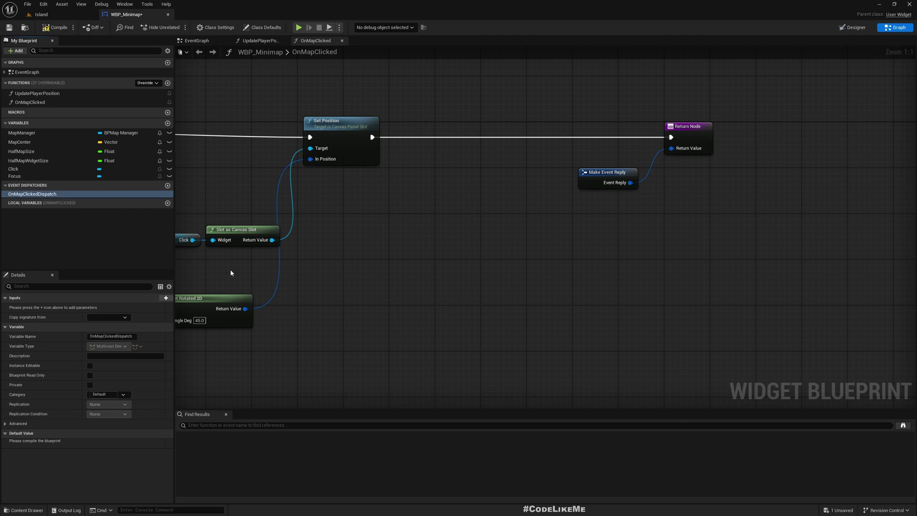
click(167, 298)
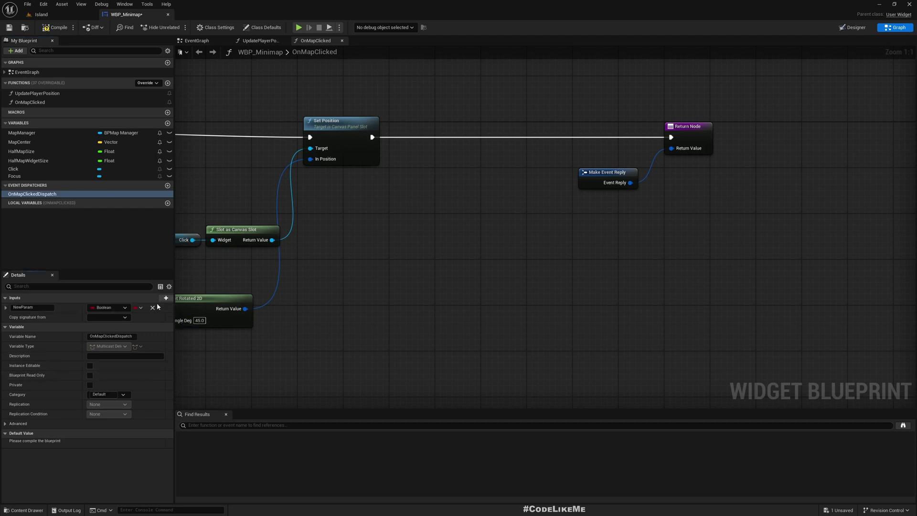
click(45, 307)
text(WorldLocation)
click(111, 308)
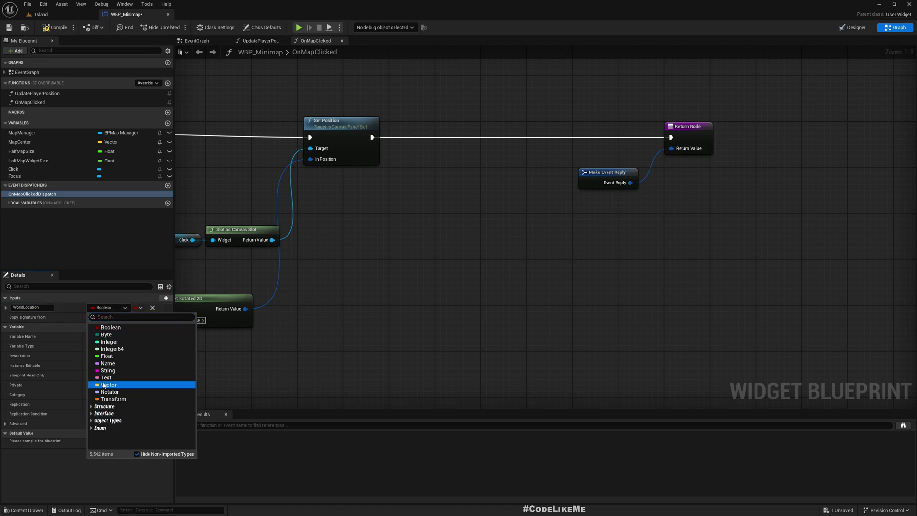
click(103, 385)
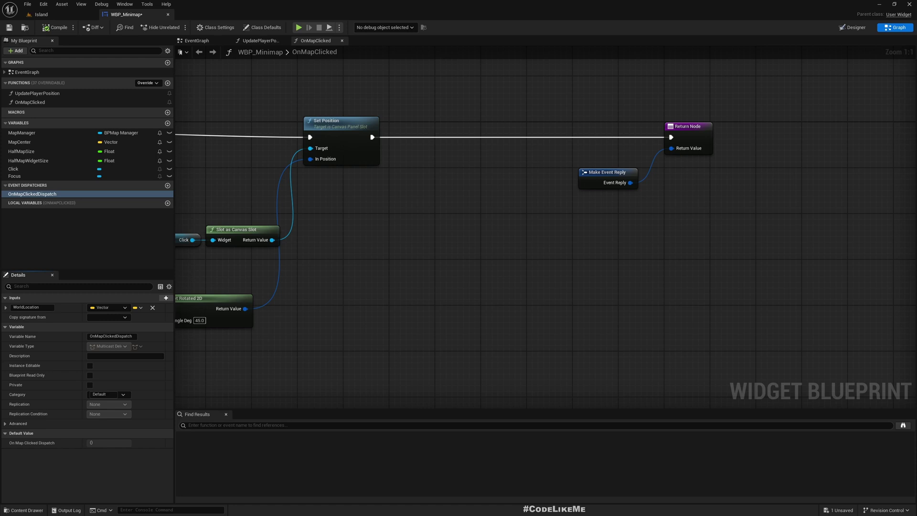
Step: Insert a Call OnMapClickedDispatch node after Set Position, after undoing a mistaken On Map Clicked node
mouse_move(373, 227)
right_down()
mouse_move(501, 246)
mouse_move(455, 240)
right_up()
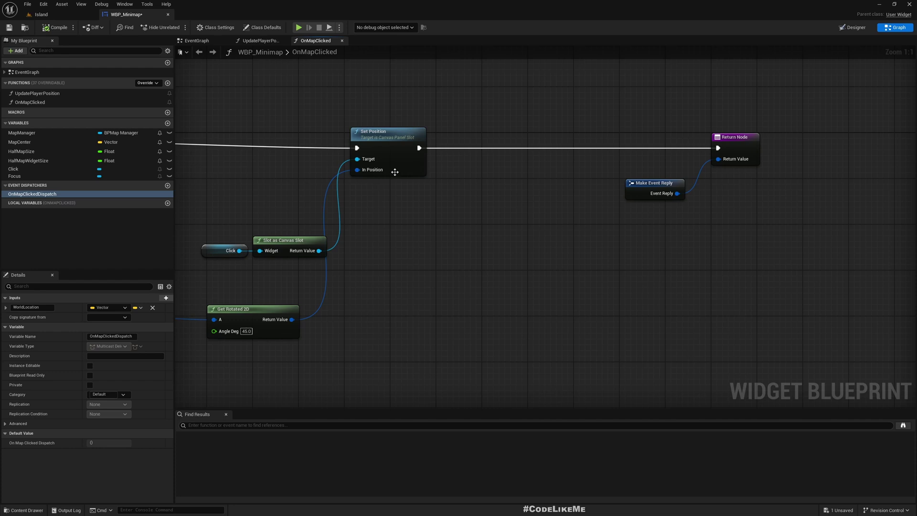
drag(419, 149, 580, 149)
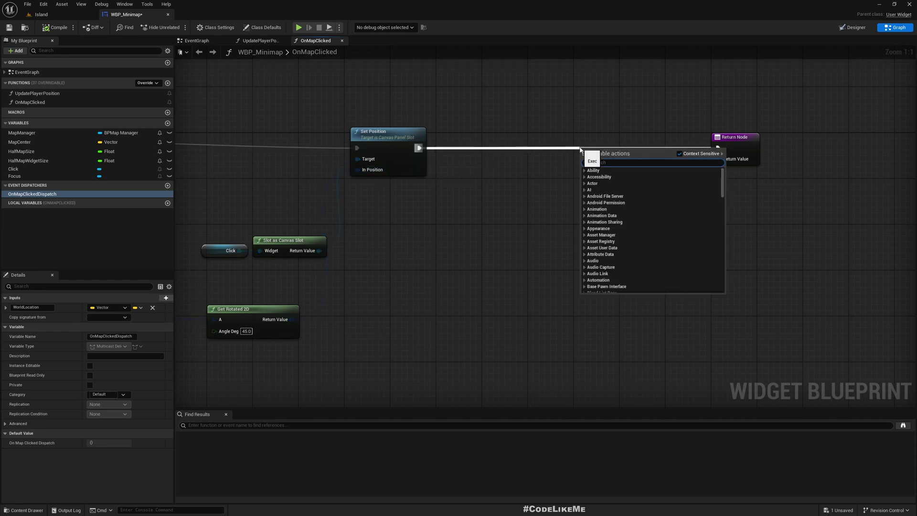
text(On)
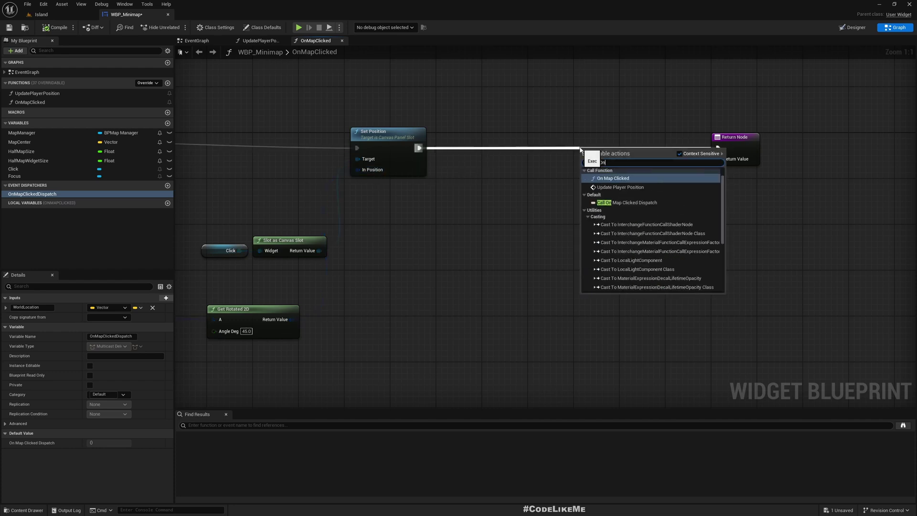
text(ma)
key(Return)
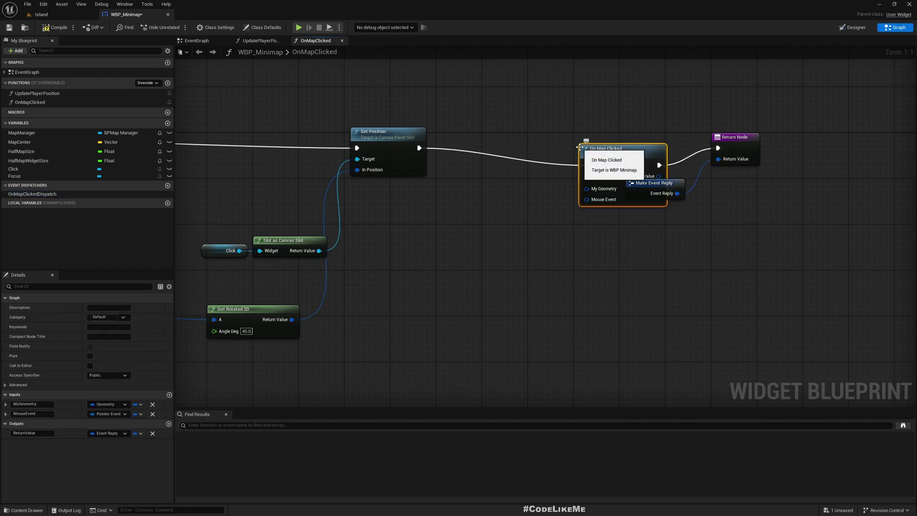
key(ctrl+z)
drag(417, 149, 507, 141)
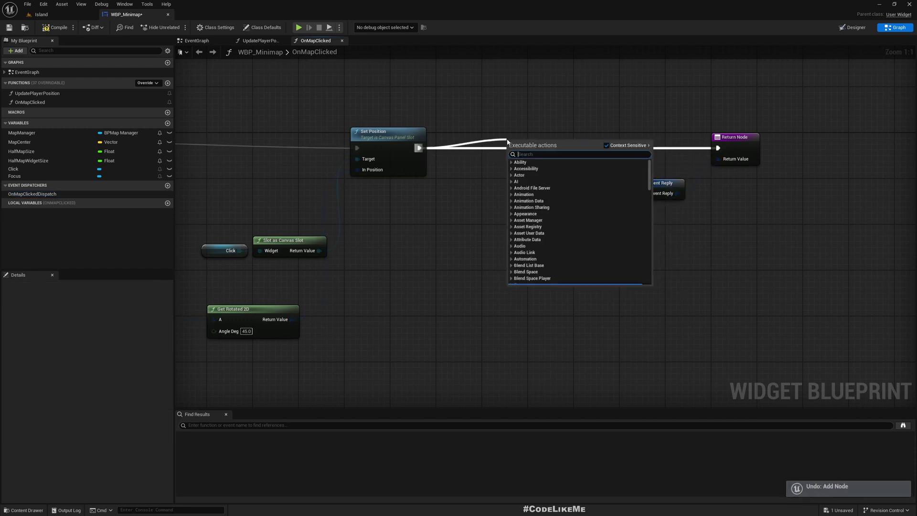
text(onmapc)
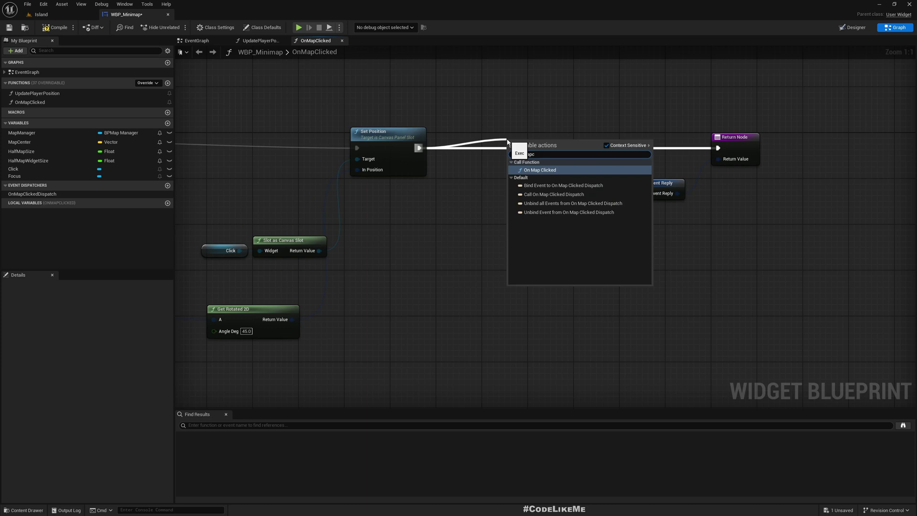
key(BackSpace)
key(Down)
key(Down)
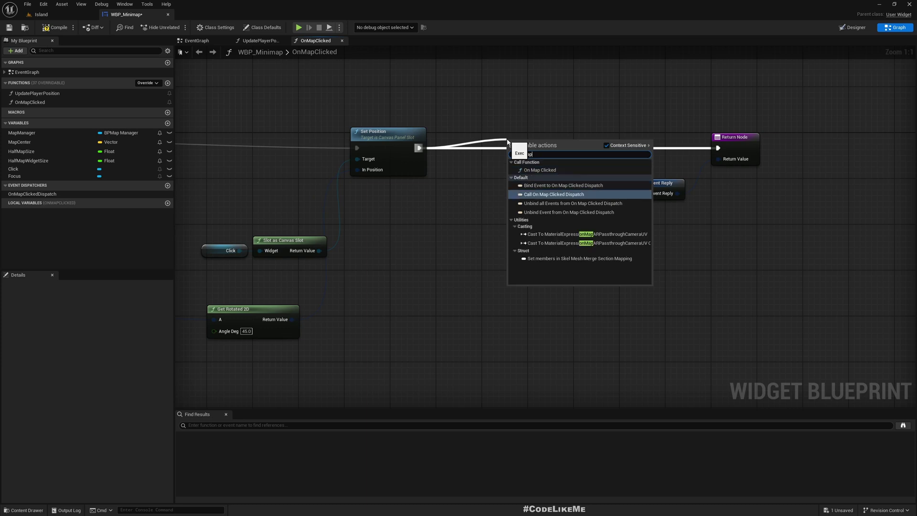
key(Return)
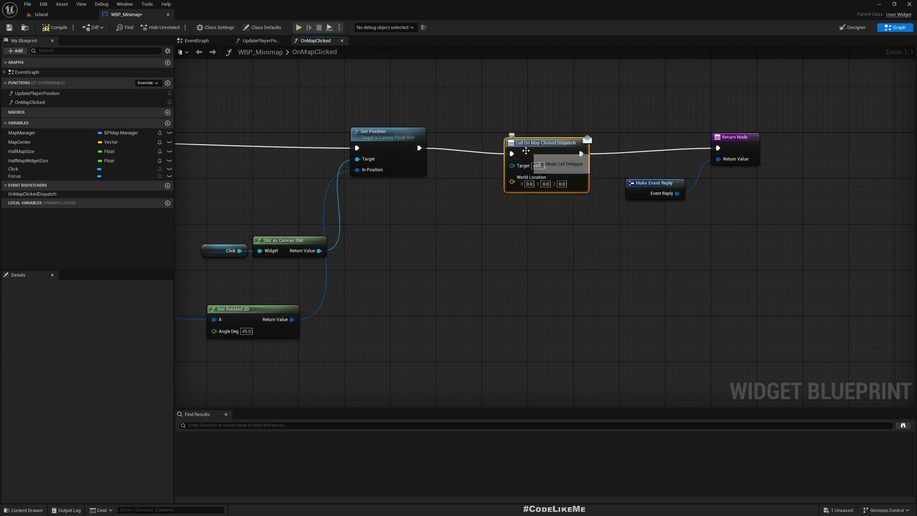
drag(539, 142, 539, 146)
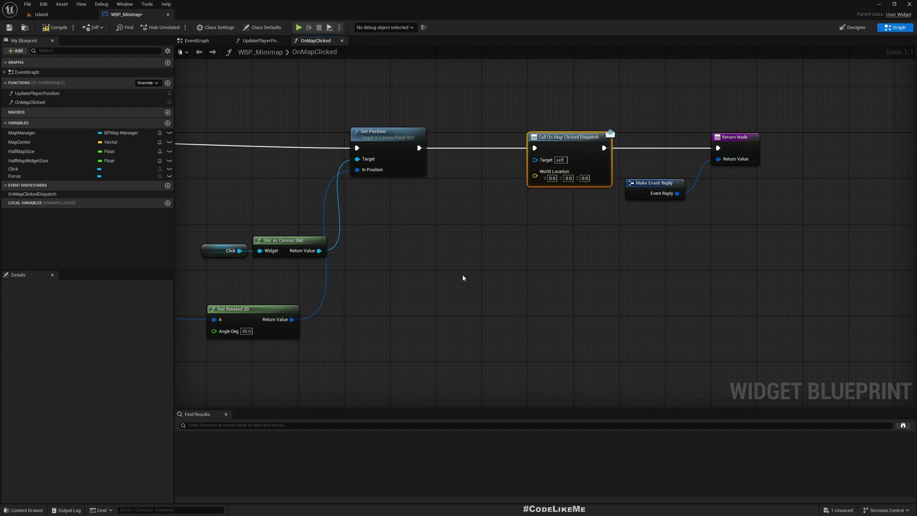
right_drag(461, 277, 692, 211)
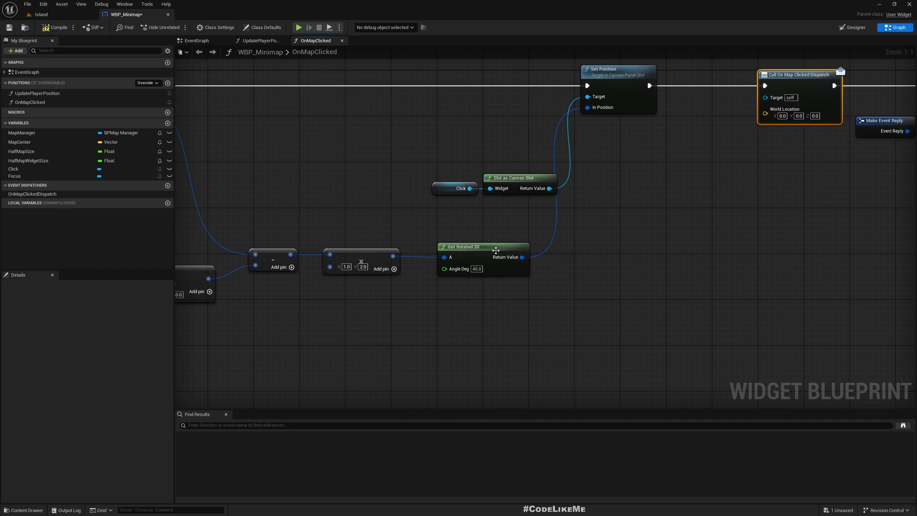
Step: Select the Click and Canvas Slot nodes and inspect the HalfMapSize and MapCenter variables
right_drag(496, 250, 381, 308)
mouse_move(296, 211)
mouse_down()
mouse_move(440, 260)
mouse_move(393, 229)
mouse_up()
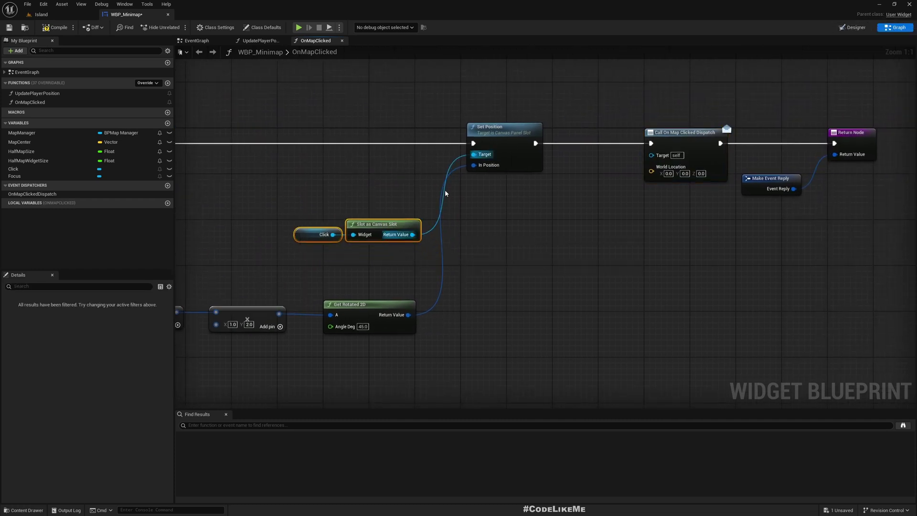
right_drag(432, 317, 460, 285)
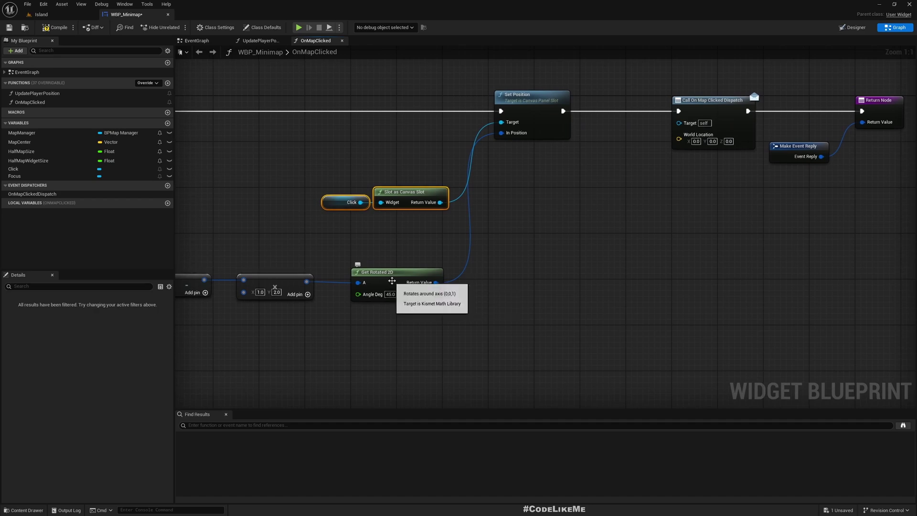
click(409, 192)
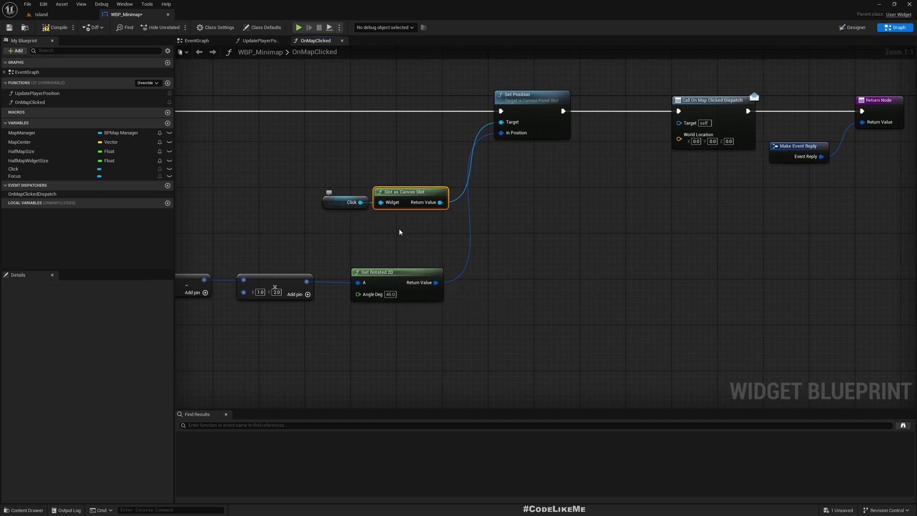
drag(435, 282, 488, 321)
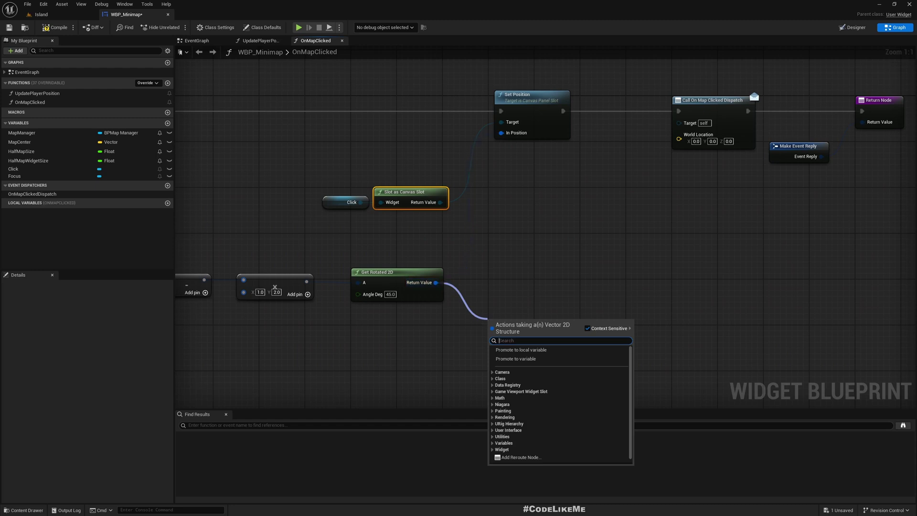
click(29, 151)
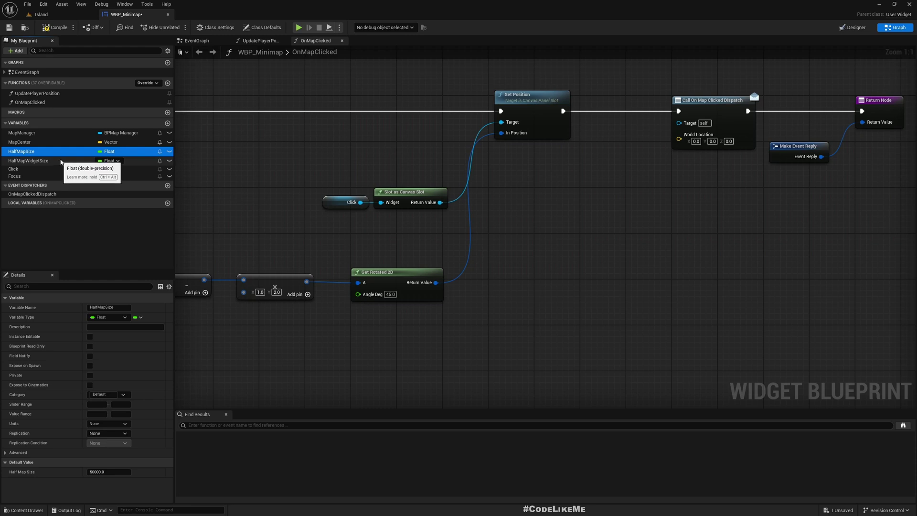
click(22, 142)
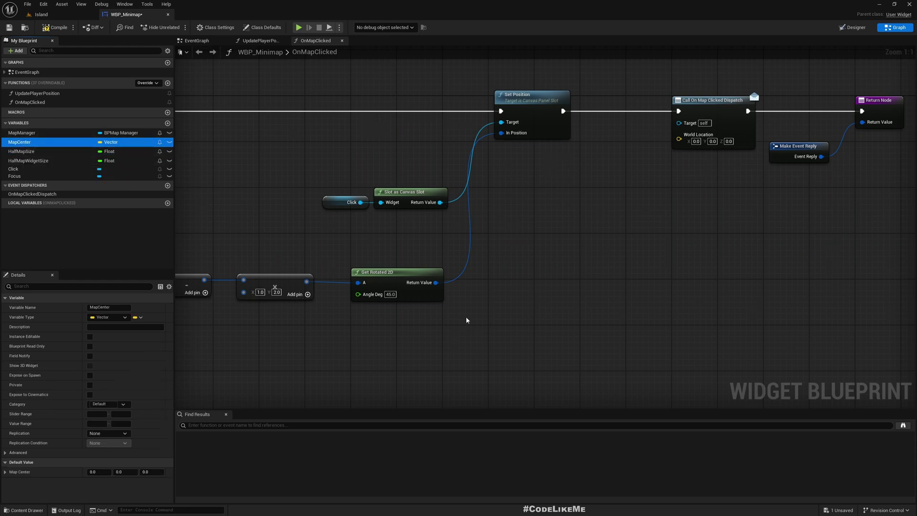
Step: Add a Vector2D multiply node on Get Rotated 2D's return value and place it alongside
drag(435, 283, 486, 316)
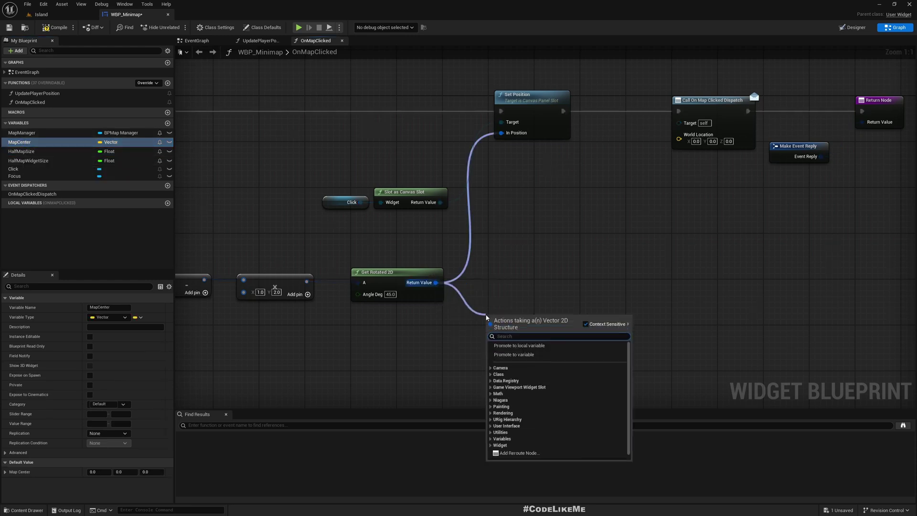
text(+)
key(Return)
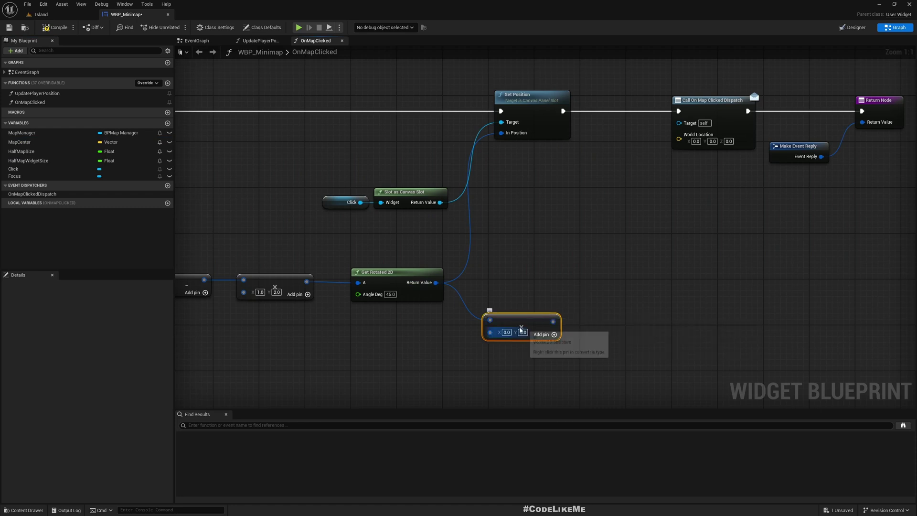
mouse_move(518, 326)
mouse_down()
mouse_move(558, 308)
mouse_move(553, 291)
mouse_up()
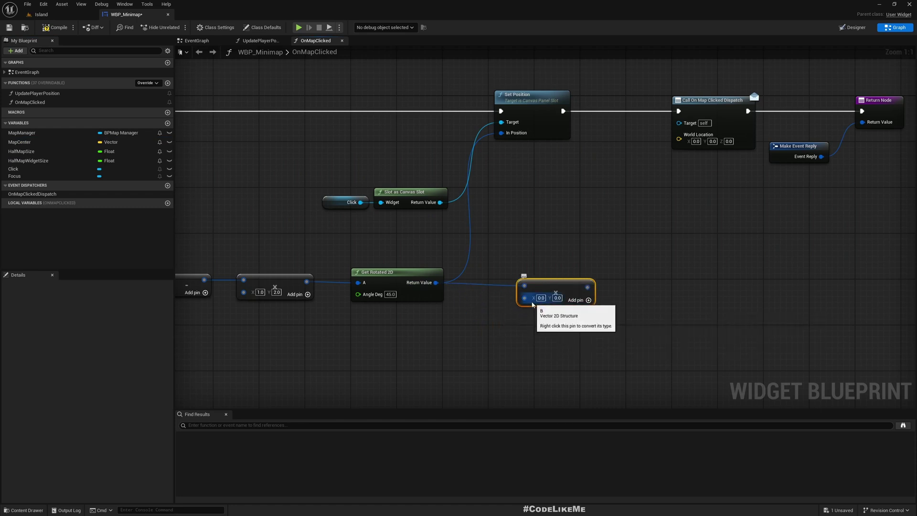
click(260, 40)
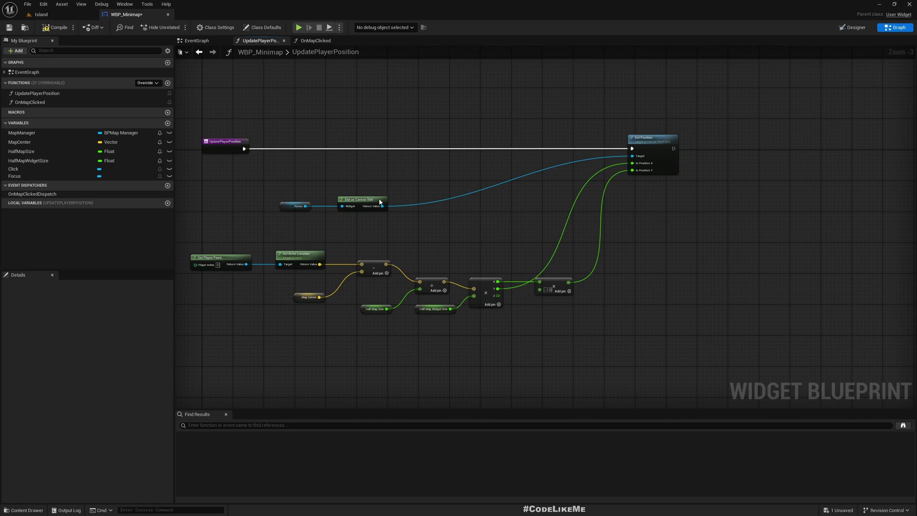
scroll(446, 228, up, 2)
right_drag(402, 201, 446, 227)
drag(249, 230, 516, 313)
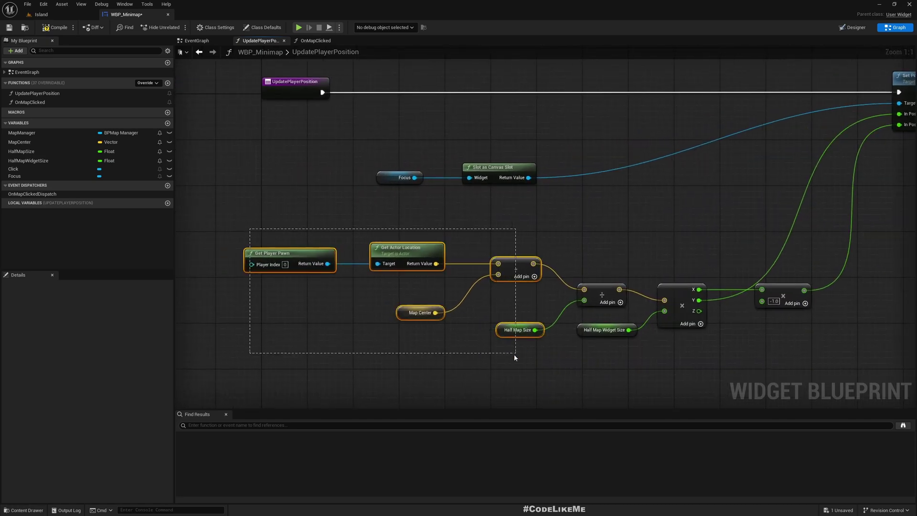
right_drag(516, 313, 365, 326)
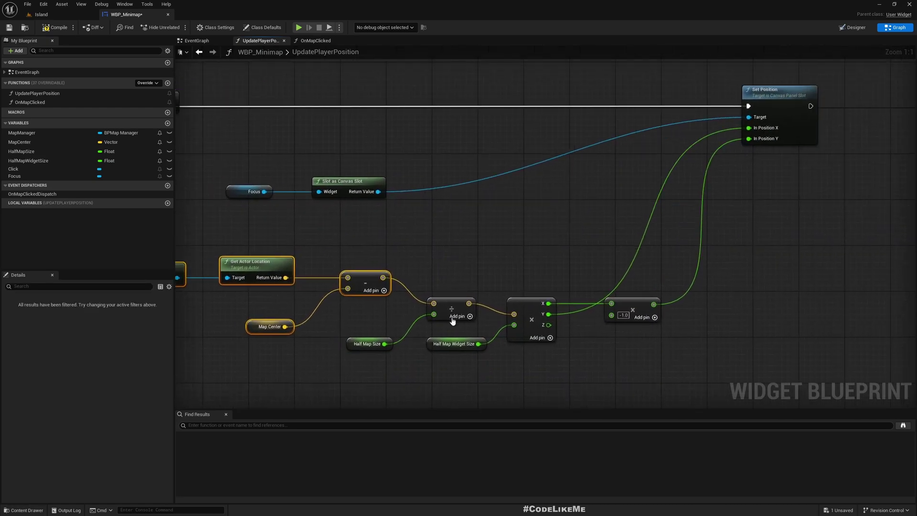
right_drag(672, 93, 687, 89)
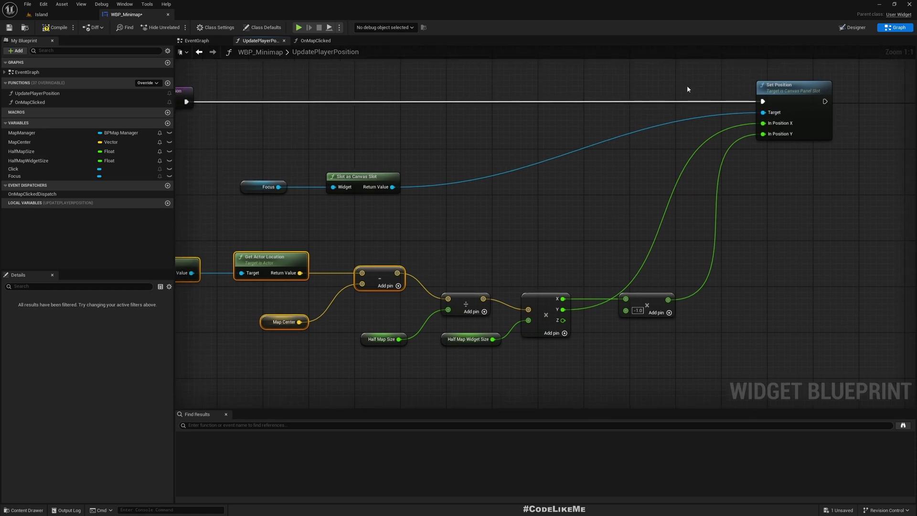
right_drag(388, 326, 490, 309)
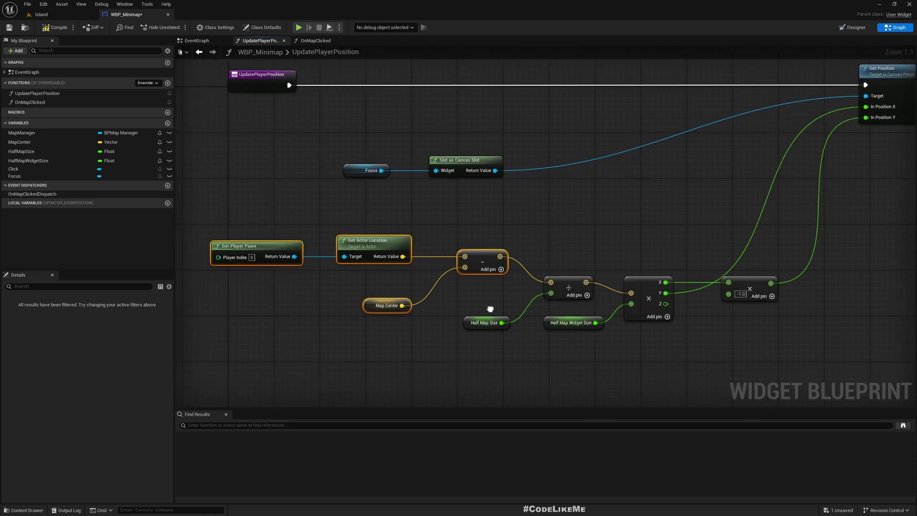
click(328, 295)
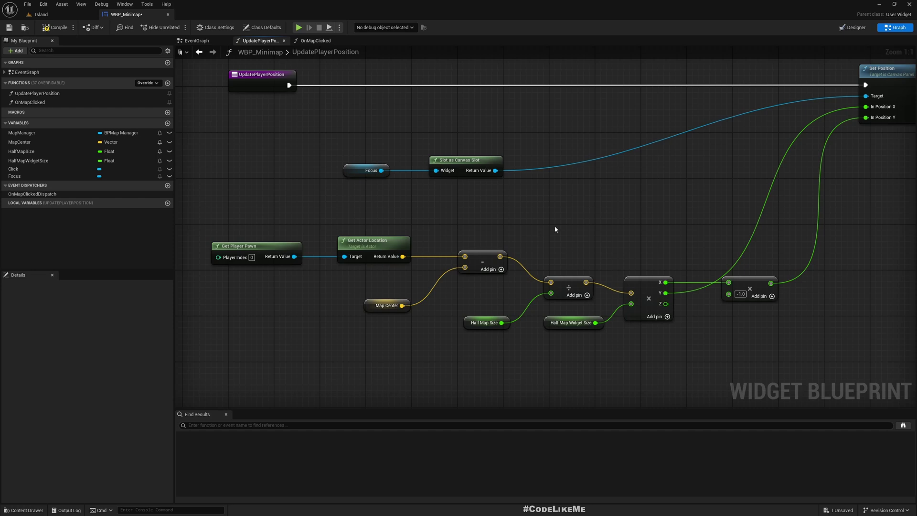
right_drag(556, 229, 503, 221)
drag(365, 320, 540, 383)
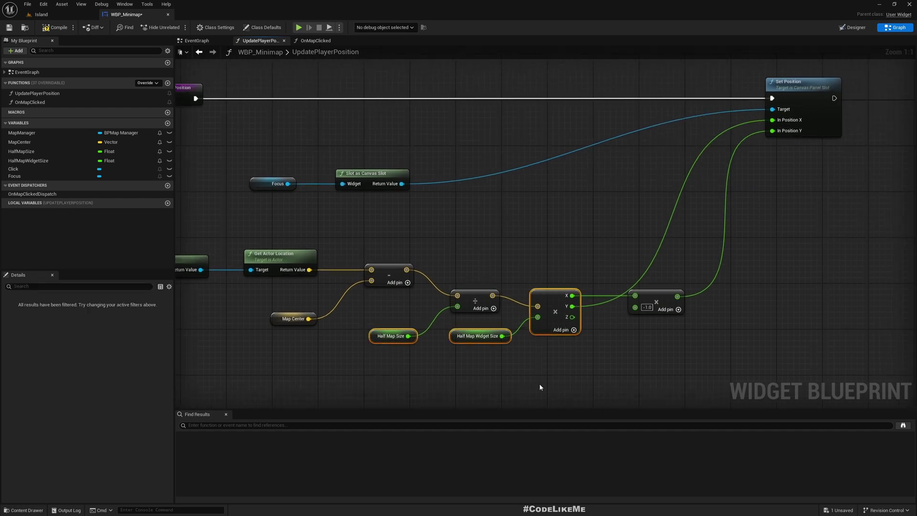
Step: Back in OnMapClicked, undo a misplaced Divide node on the multiply node's input
click(315, 41)
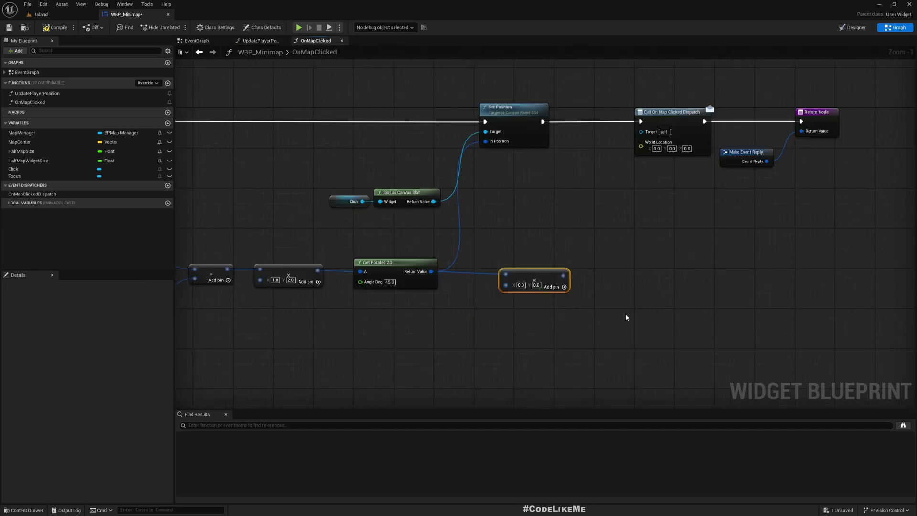
drag(509, 265, 459, 310)
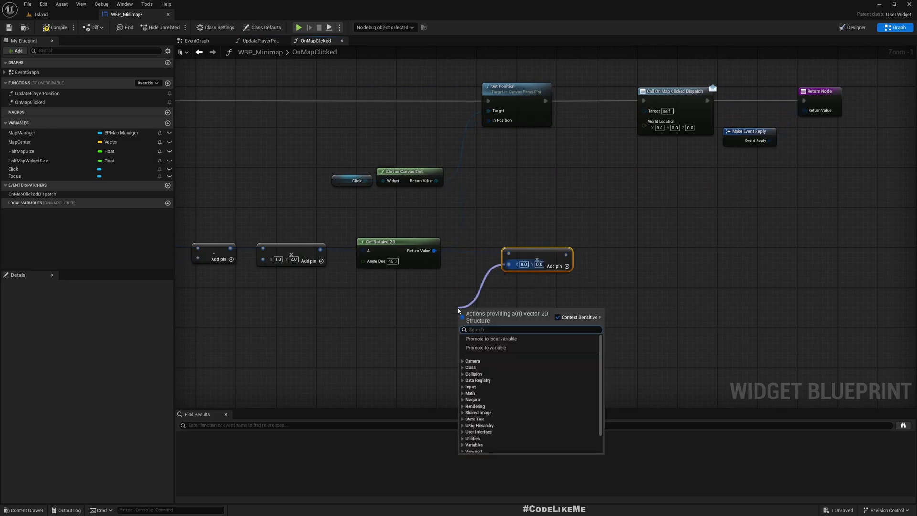
text(/)
key(Return)
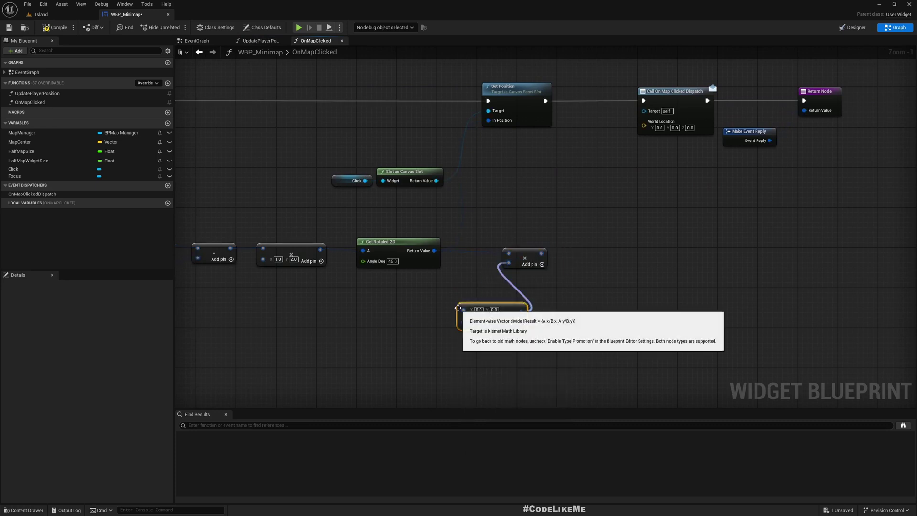
key(ctrl+z)
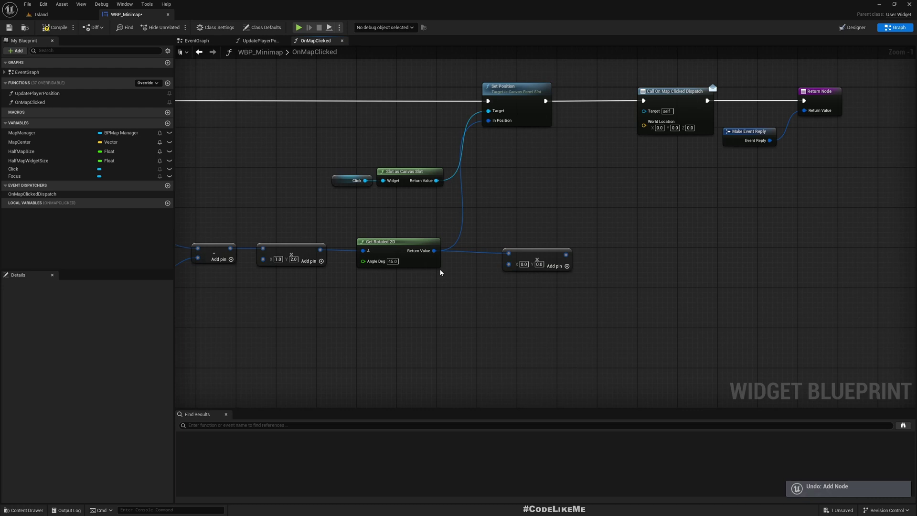
Step: Place Half Map Size and Half Map Widget Size getters and add a divide node after them
drag(22, 152, 421, 295)
click(420, 308)
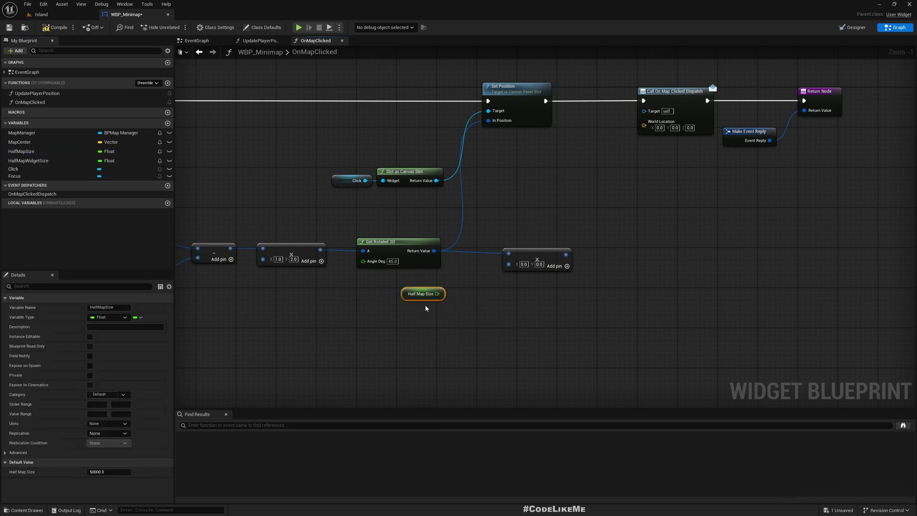
mouse_move(30, 160)
mouse_down()
mouse_move(407, 310)
mouse_move(476, 299)
mouse_move(478, 309)
mouse_up()
click(436, 323)
text(/)
key(Return)
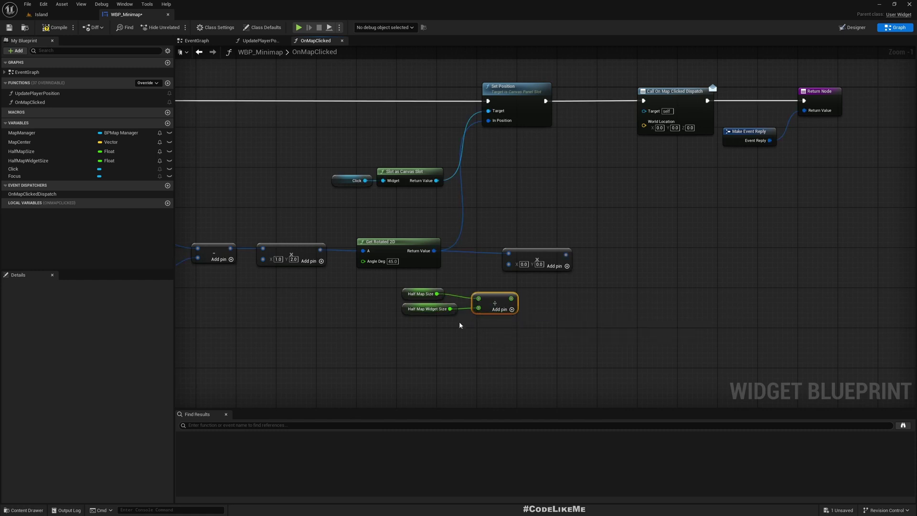
Step: Arrange the divide group and wire its result into the multiply node's second input
drag(419, 310, 414, 330)
drag(548, 249, 557, 249)
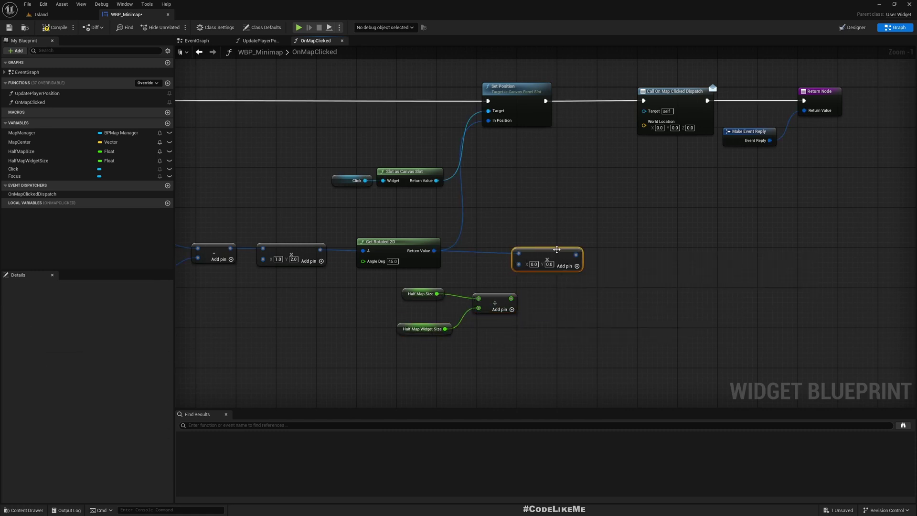
drag(402, 279, 494, 343)
drag(499, 301, 438, 308)
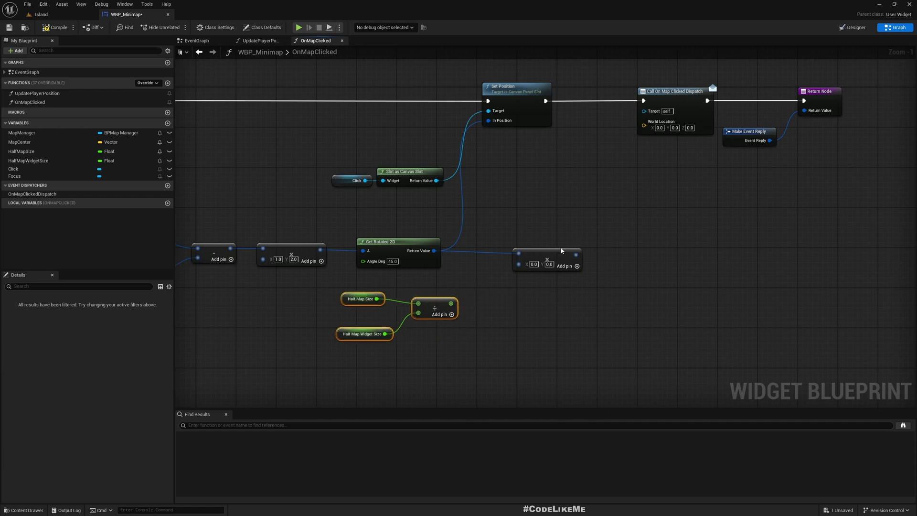
drag(549, 259, 533, 253)
drag(451, 303, 520, 252)
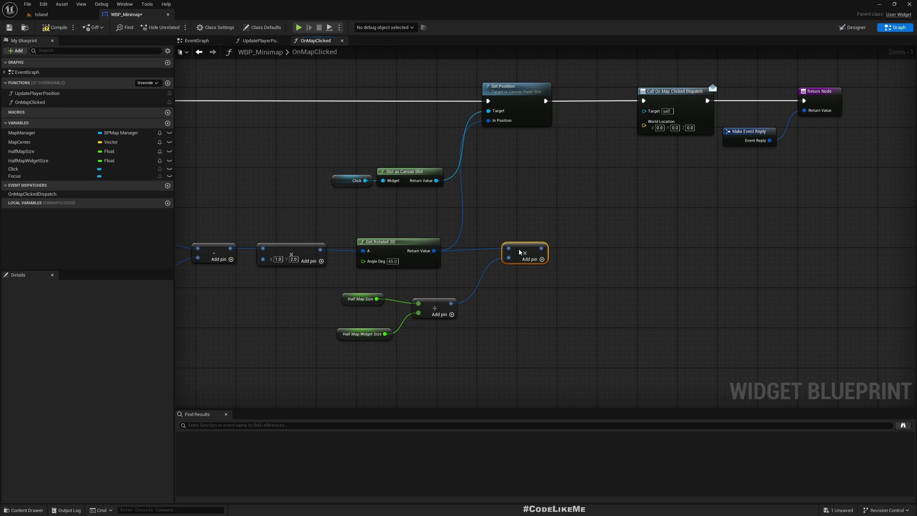
right_drag(622, 292, 541, 299)
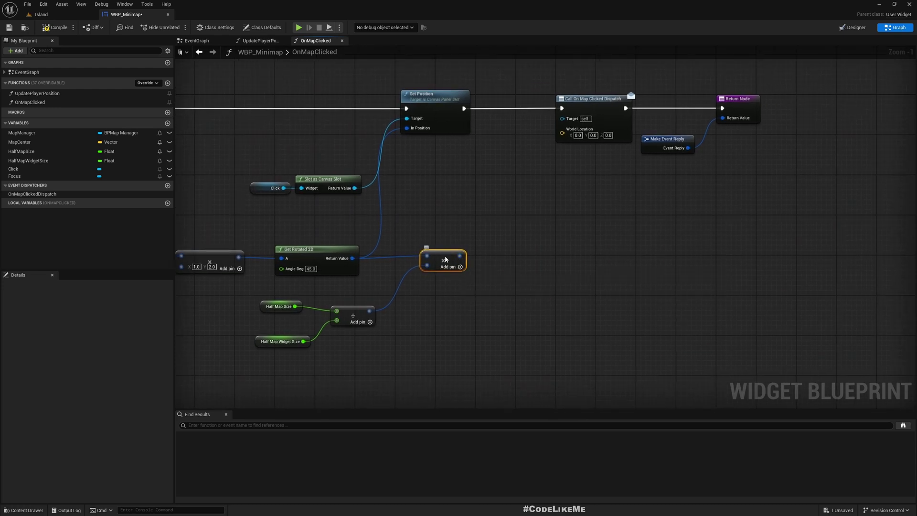
drag(446, 260, 445, 266)
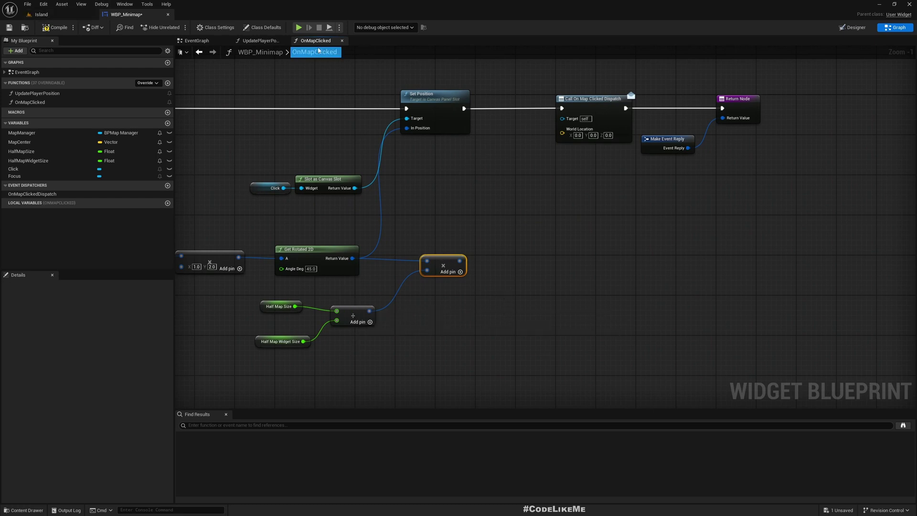
click(260, 41)
Step: Select the multiply node in UpdatePlayerPosition for comparison, then return to OnMapClicked
click(575, 327)
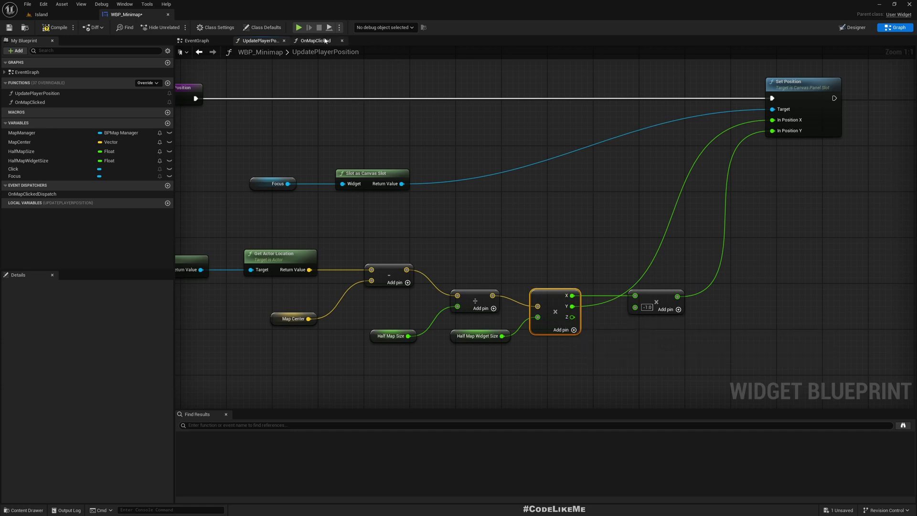
click(319, 41)
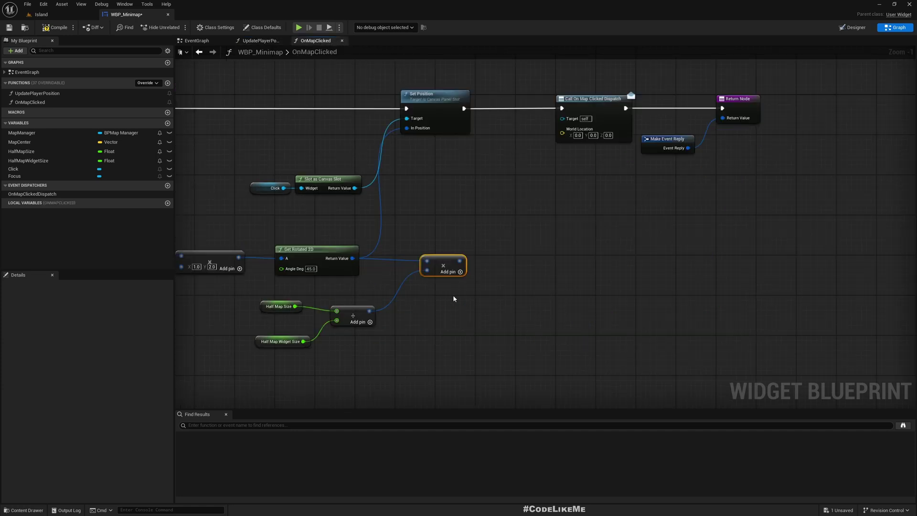
mouse_move(460, 260)
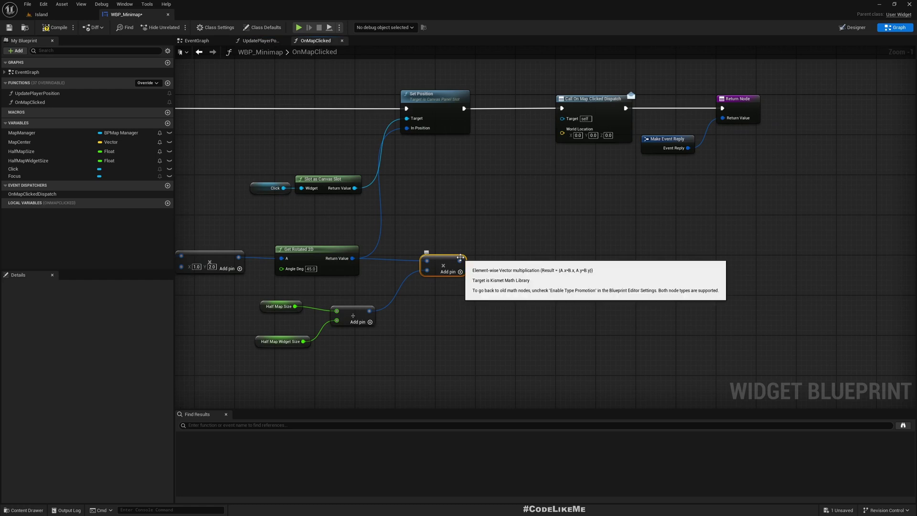
right_click(460, 258)
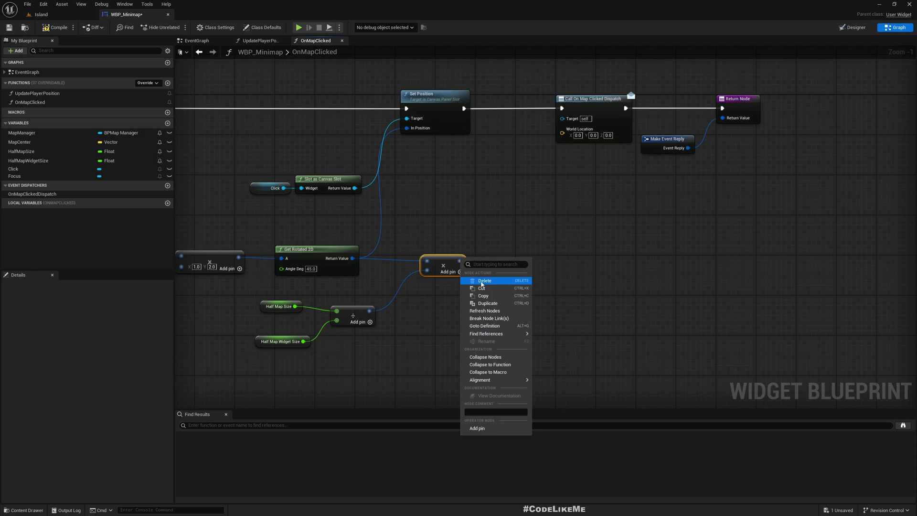
click(420, 298)
scroll(354, 264, up, 1)
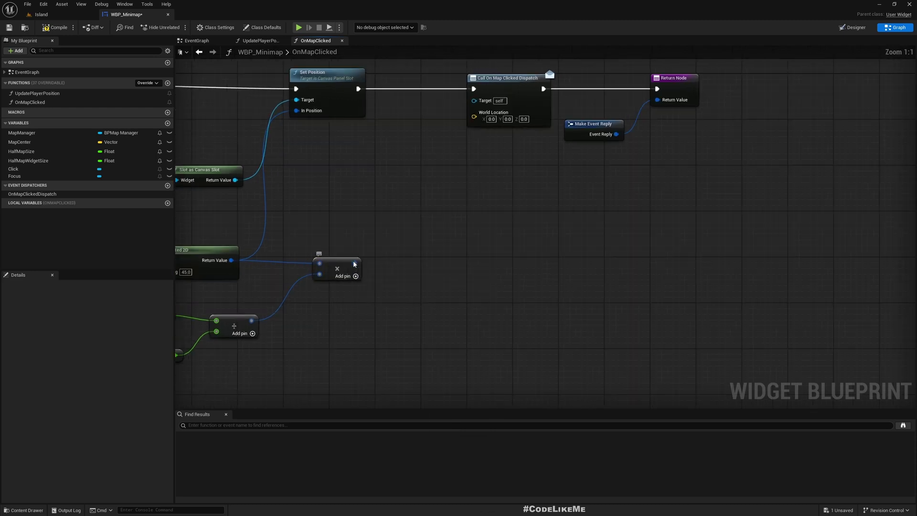
right_click(353, 264)
click(377, 299)
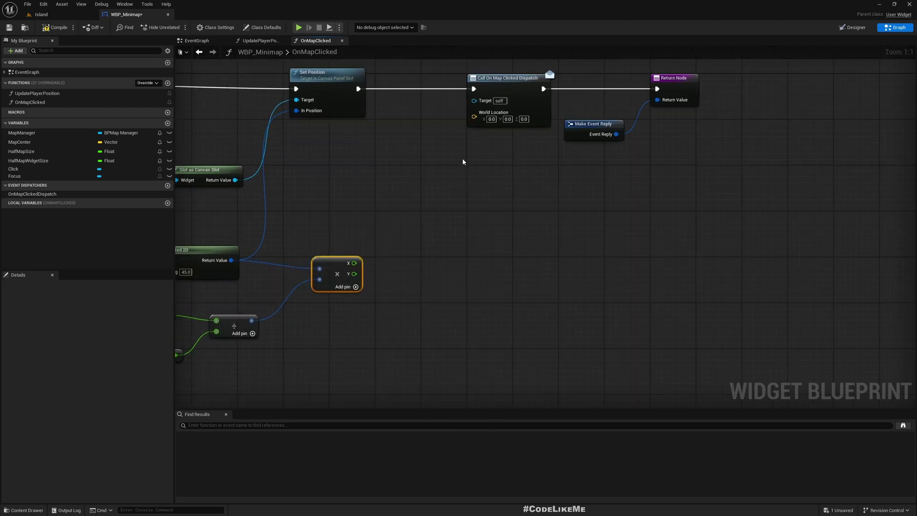
drag(474, 117, 457, 244)
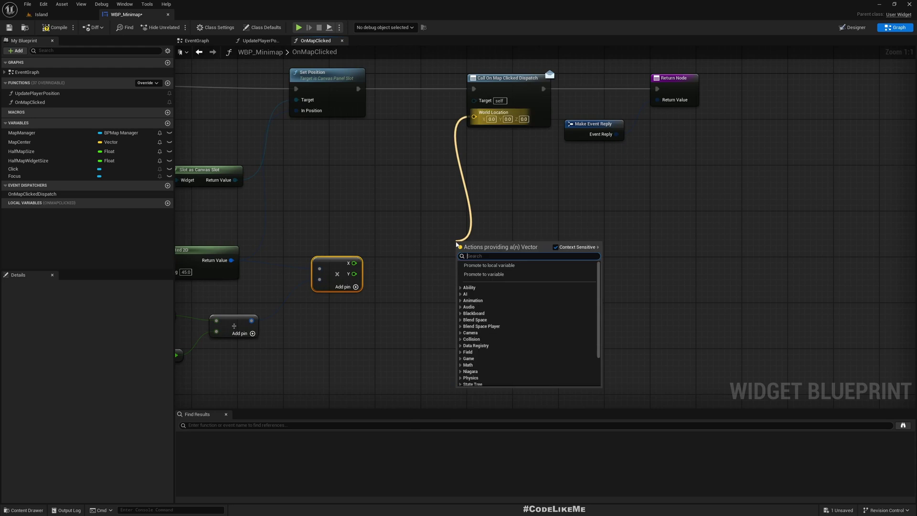
text(make)
click(635, 187)
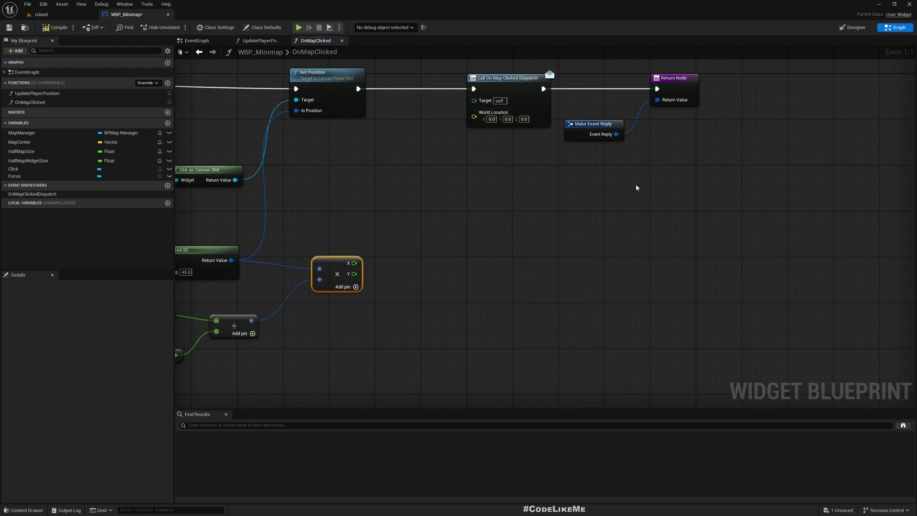
drag(474, 115, 440, 262)
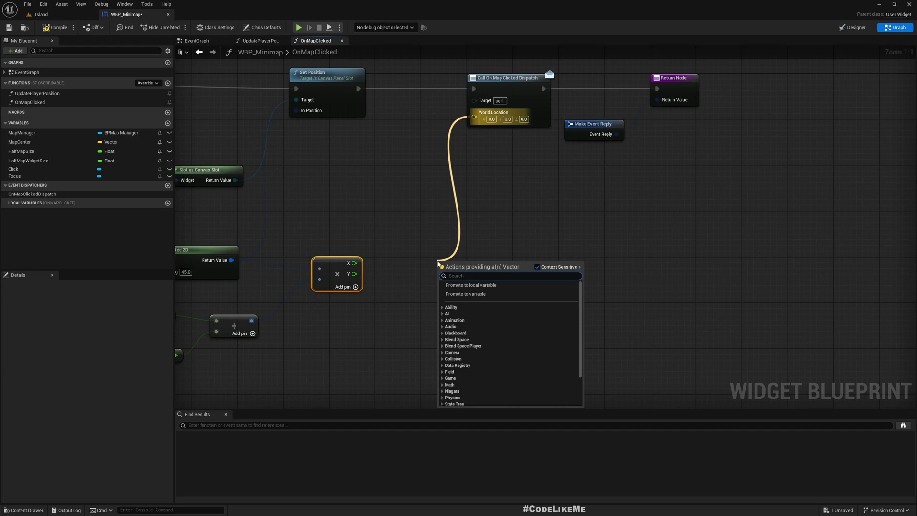
text(+)
key(Return)
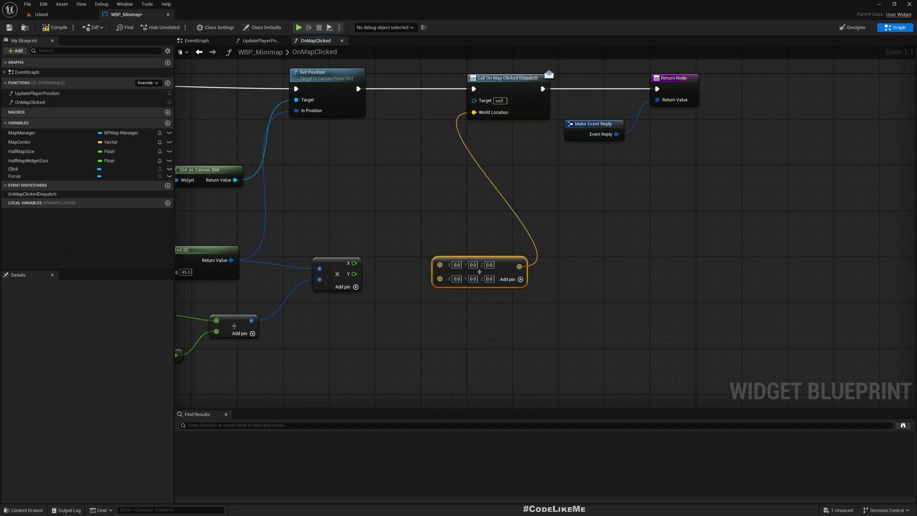
mouse_move(22, 142)
mouse_down()
mouse_move(358, 347)
mouse_move(440, 278)
mouse_up()
click(382, 356)
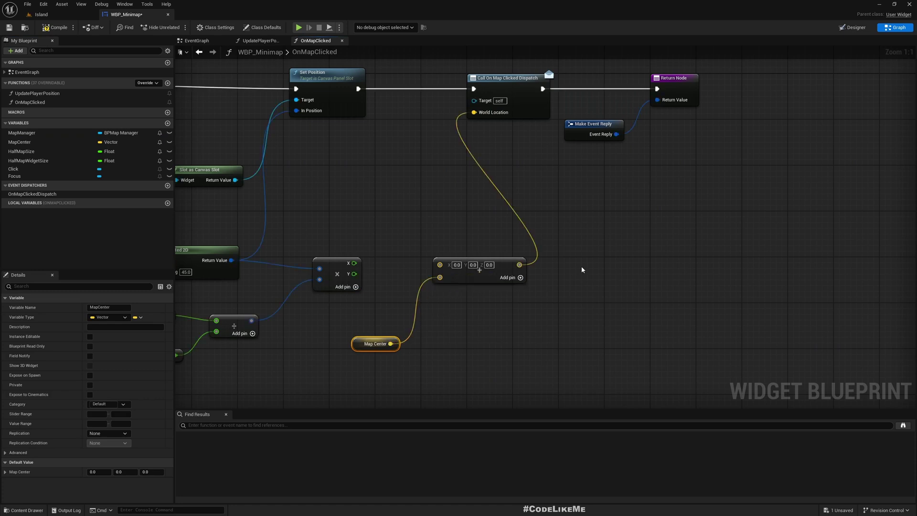
right_drag(583, 269, 632, 320)
drag(467, 103, 655, 202)
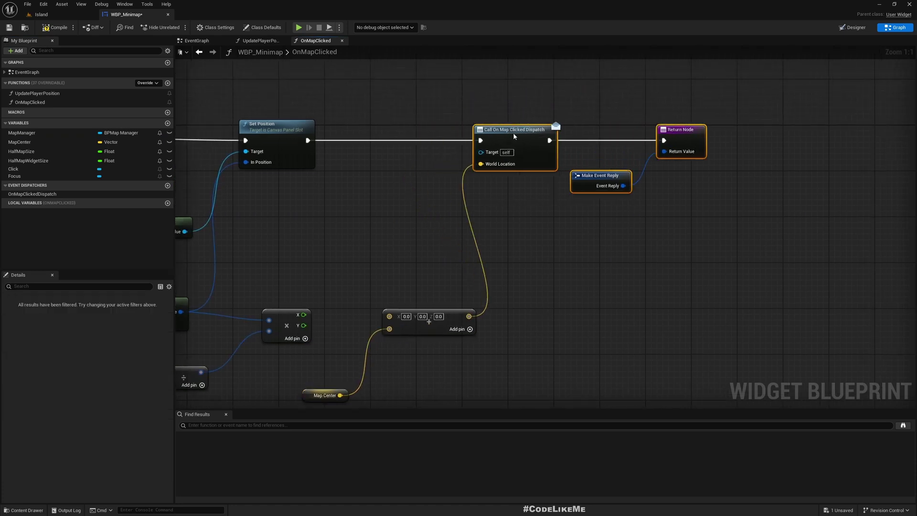
right_drag(368, 213, 464, 140)
click(393, 323)
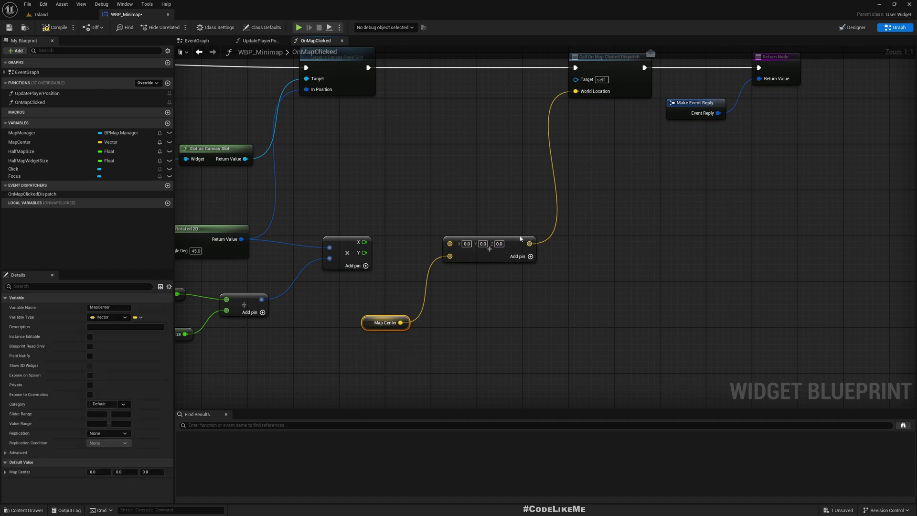
Step: Split the Add node's vector input into X, Y, Z and wire the rotated X into Y
drag(460, 247, 483, 246)
right_click(484, 246)
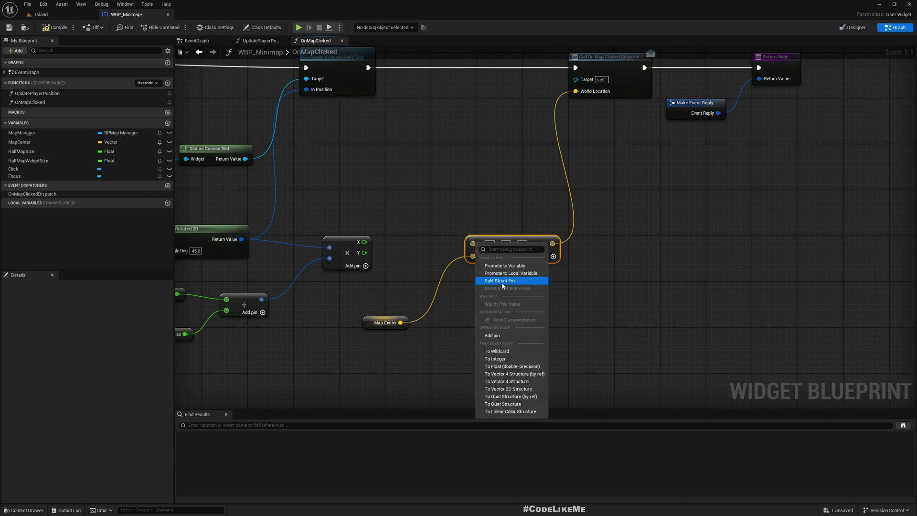
click(501, 280)
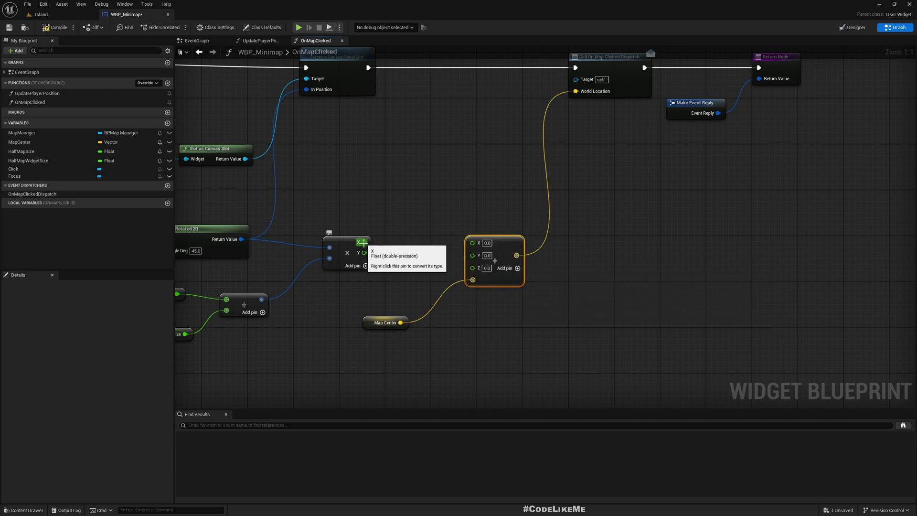
drag(363, 242, 479, 259)
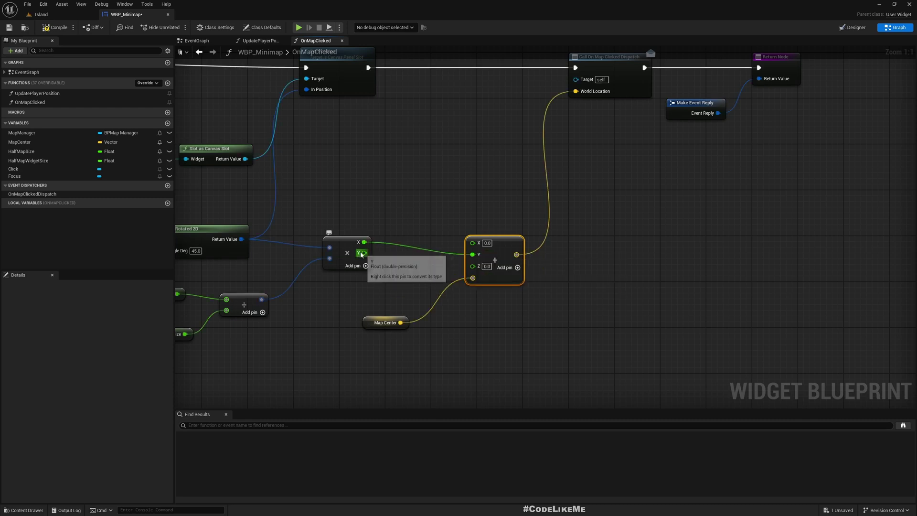
Step: Negate the rotated Y with a multiply-by -1.0 node and wire it into the X input
drag(362, 253, 395, 266)
text(*)
key(Return)
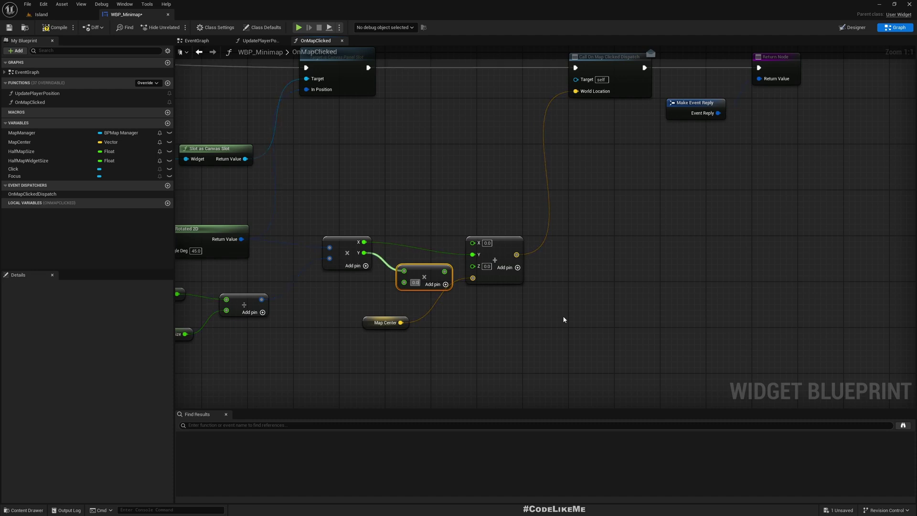
text(-1)
key(Return)
drag(447, 272, 473, 254)
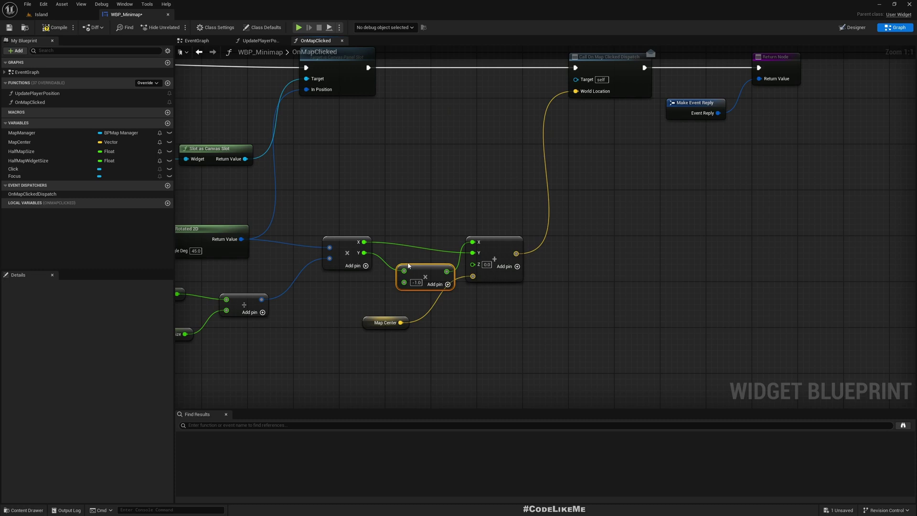
drag(408, 267, 402, 255)
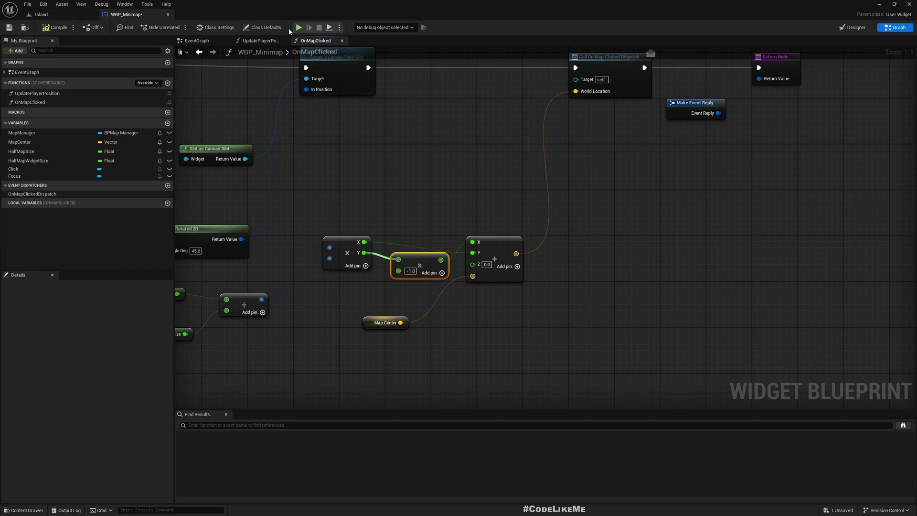
click(260, 41)
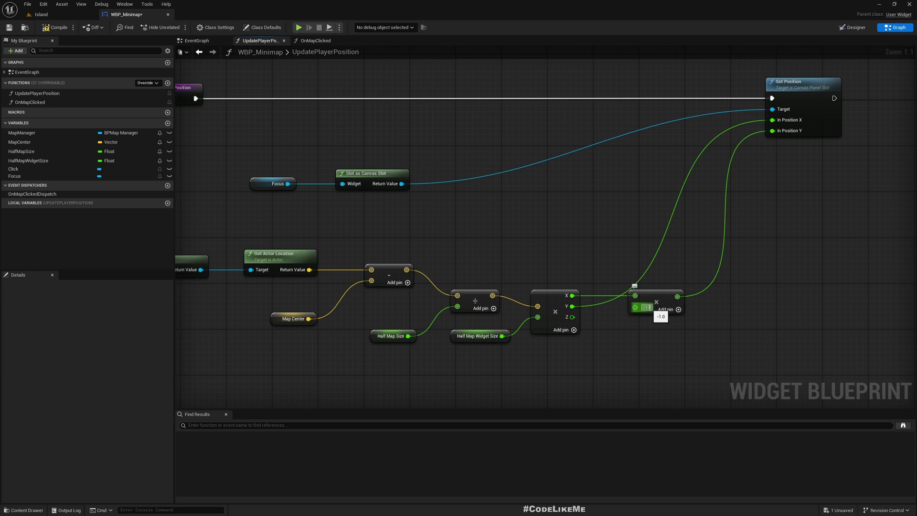
Step: Inspect UpdatePlayerPosition's position-calculation nodes, glance at the Designer layout, then return to the graph
right_drag(324, 215, 423, 206)
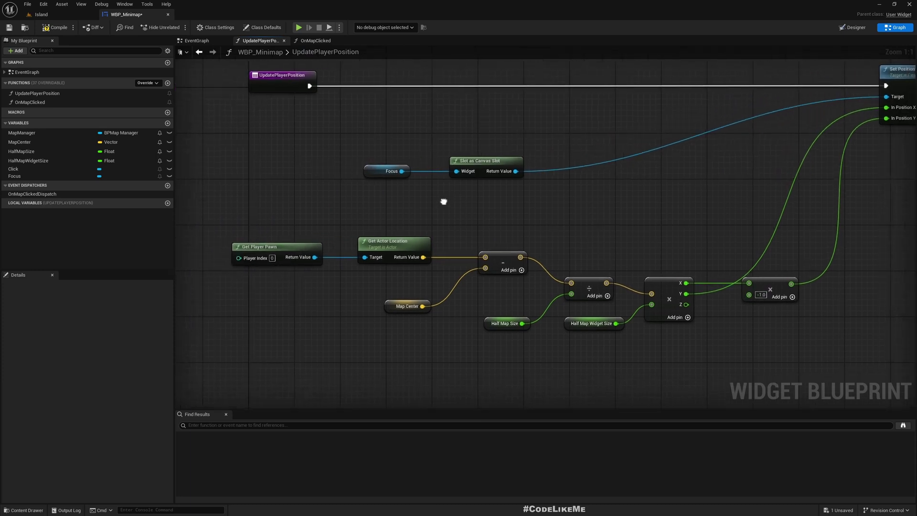
mouse_move(246, 227)
mouse_down()
mouse_move(787, 370)
mouse_move(752, 332)
mouse_up()
click(760, 341)
right_drag(763, 340, 673, 354)
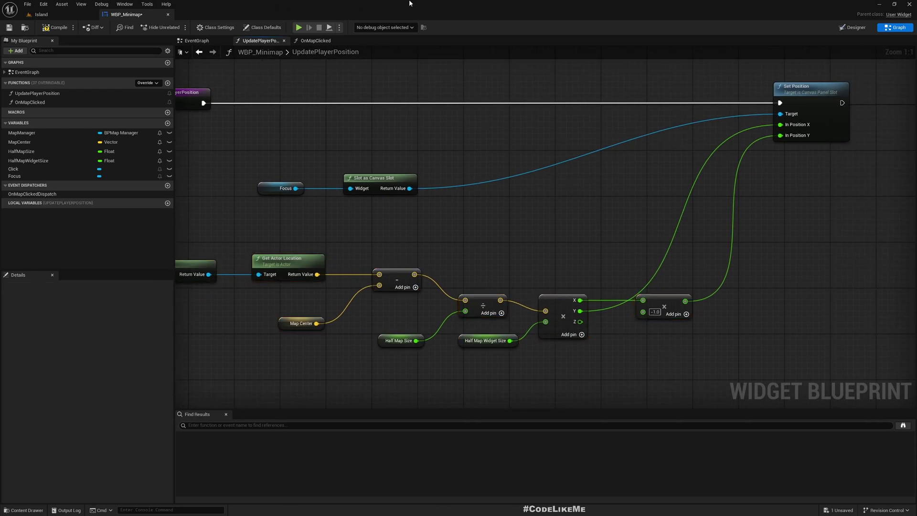
click(853, 28)
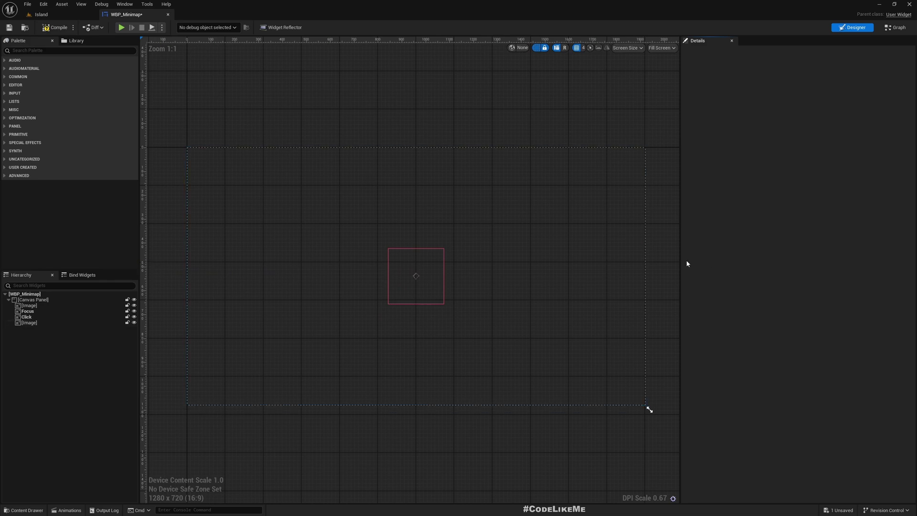
click(895, 28)
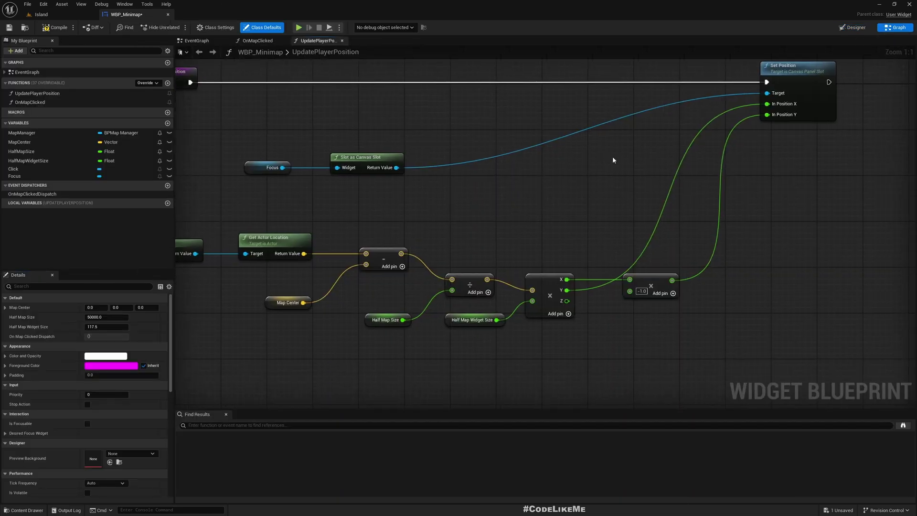
Step: Open BPTopDownGameModeBase through the Island level's World Settings GameMode override
click(40, 15)
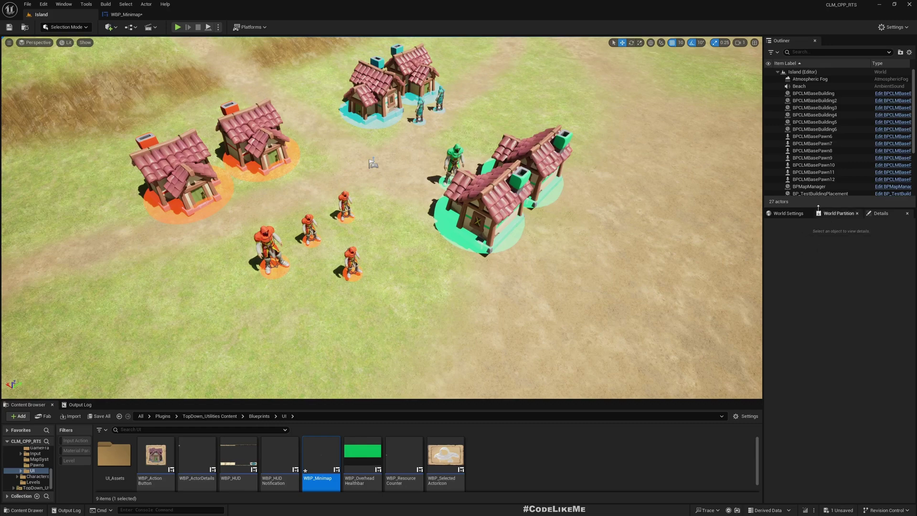
click(788, 213)
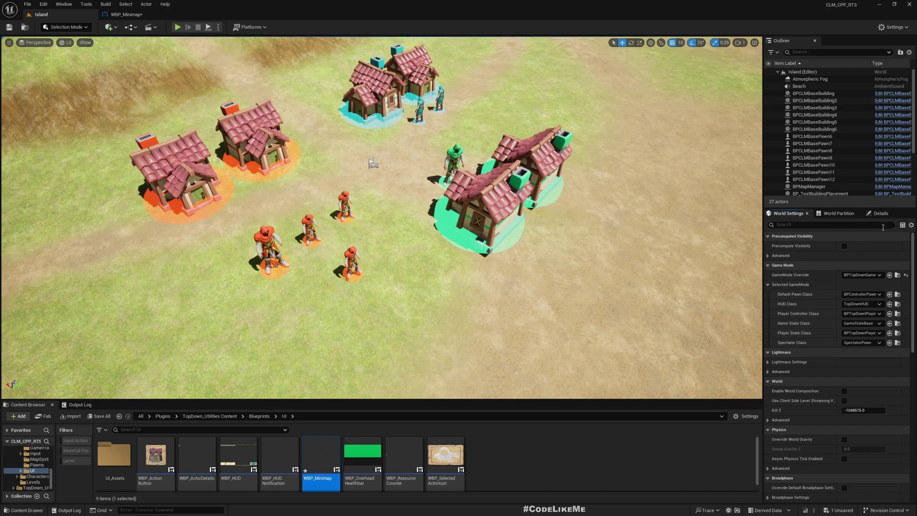
click(897, 275)
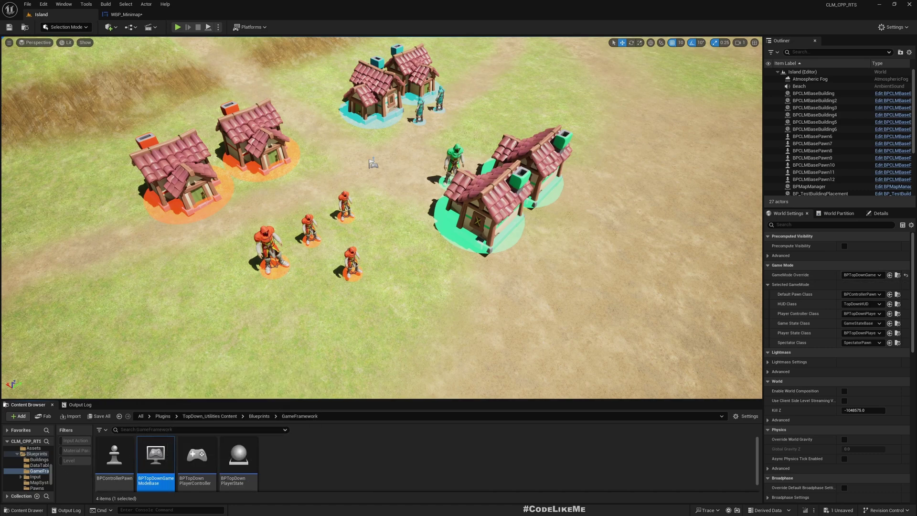
double_click(156, 459)
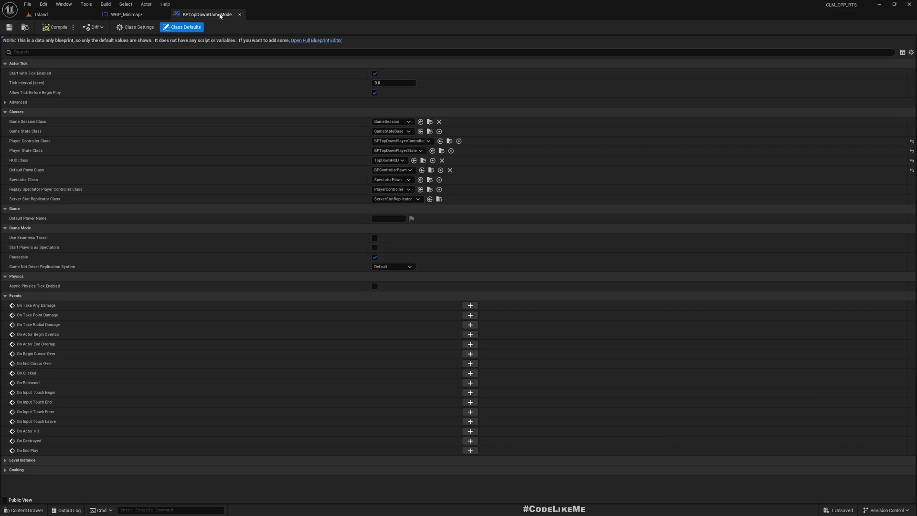
Step: Open the game mode in the full Blueprint Editor and delete its Event Tick node
click(330, 41)
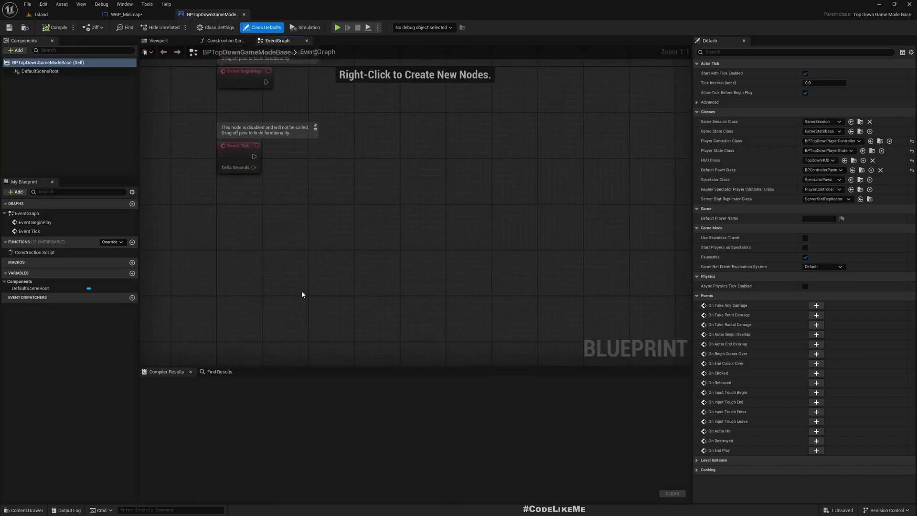
drag(178, 168, 331, 312)
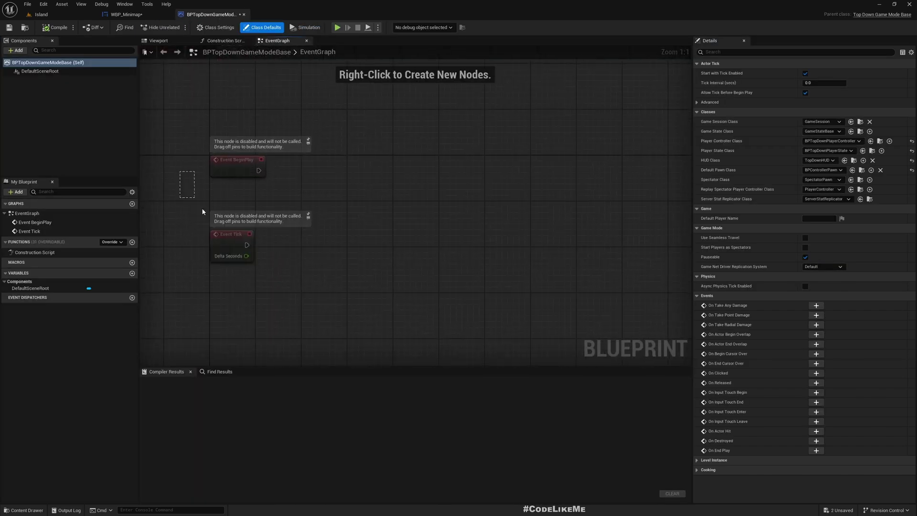
click(331, 312)
click(231, 241)
key(Delete)
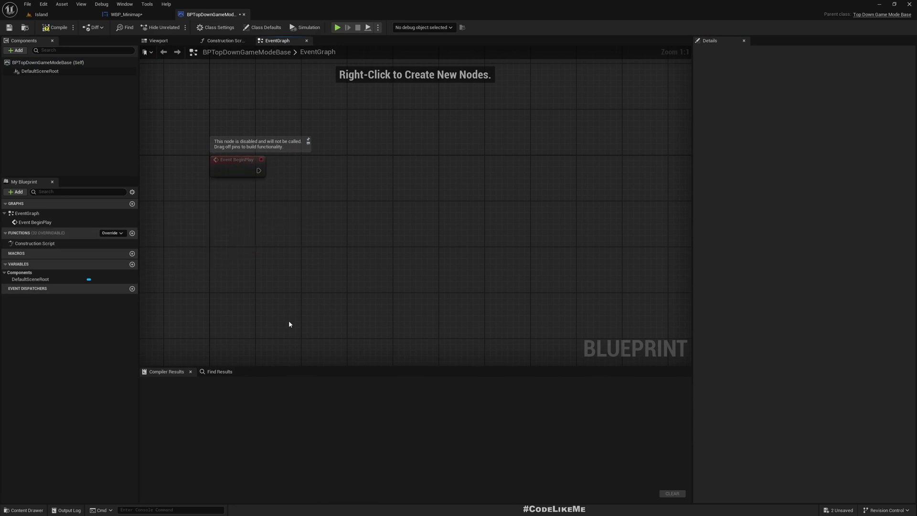
Step: Add Get All Widgets Of Class after BeginPlay with Widget Class set to WBP_Minimap
drag(259, 169, 303, 169)
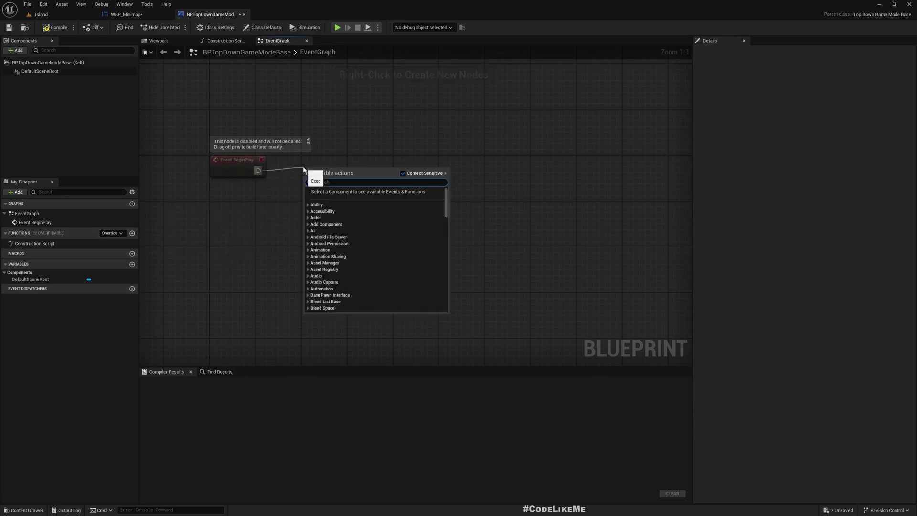
text(get)
text(wid)
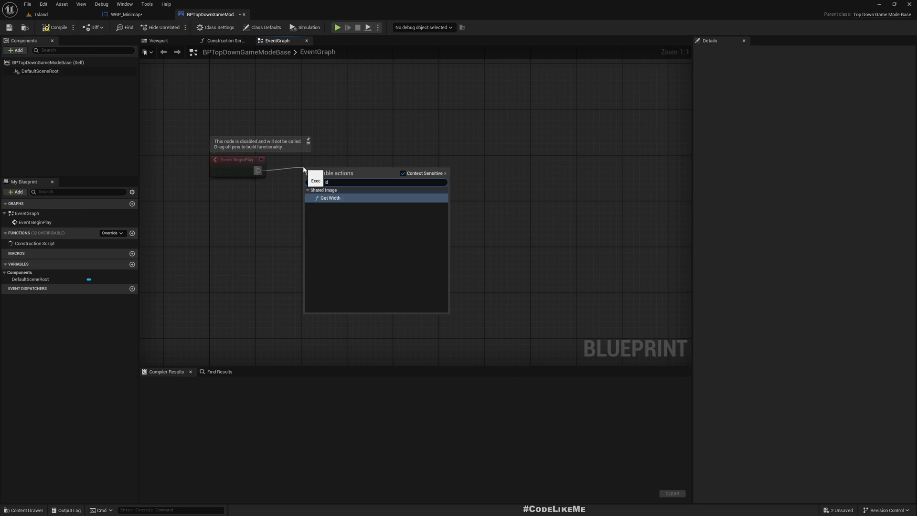
text(wid)
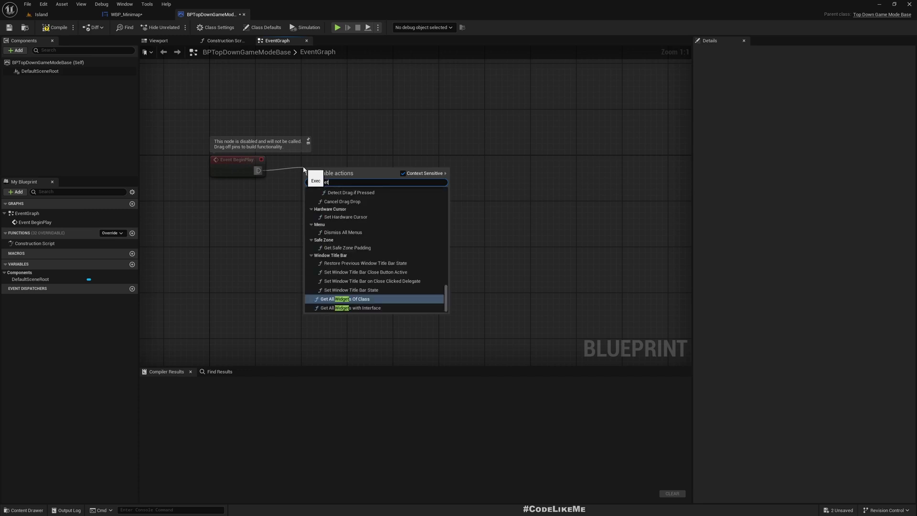
click(365, 300)
drag(188, 112, 338, 213)
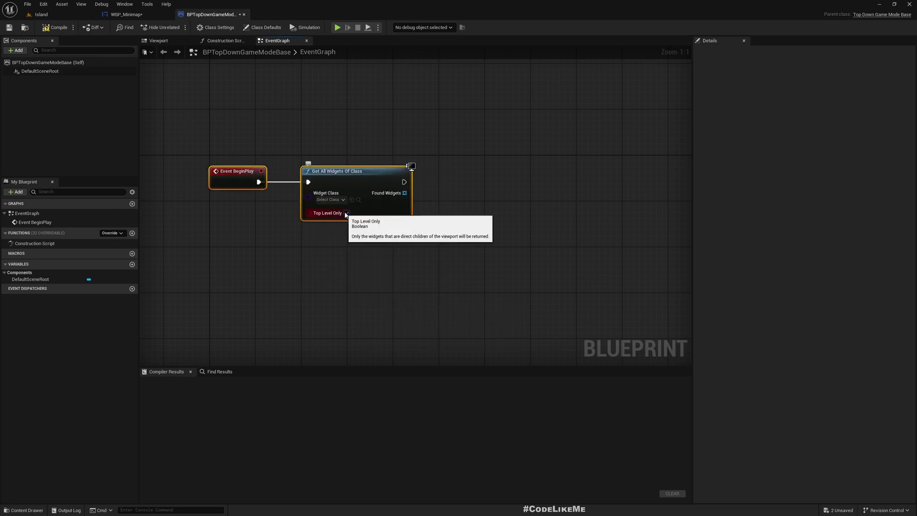
drag(350, 180, 327, 179)
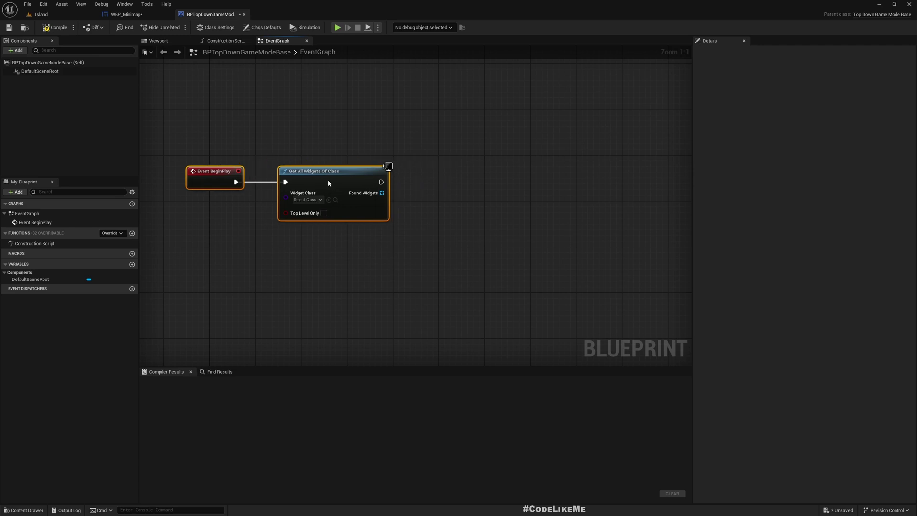
click(308, 200)
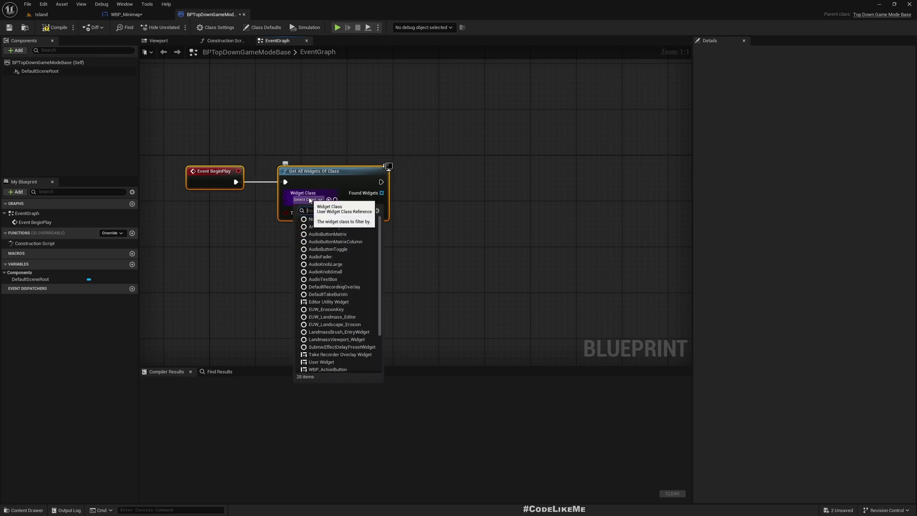
text(mi)
click(328, 228)
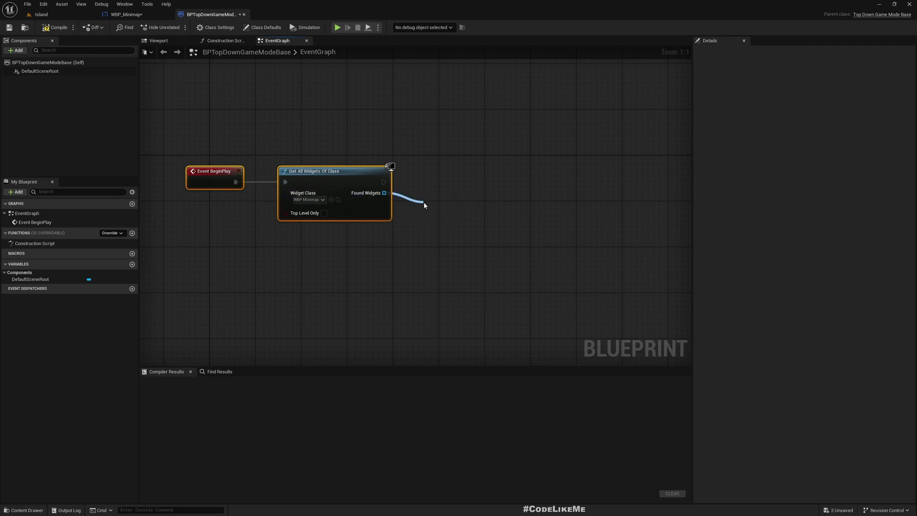
Step: Add Is Valid Index on Found Widgets and a Branch that uses it as the condition
drag(385, 193, 424, 204)
text(isvalid)
key(Return)
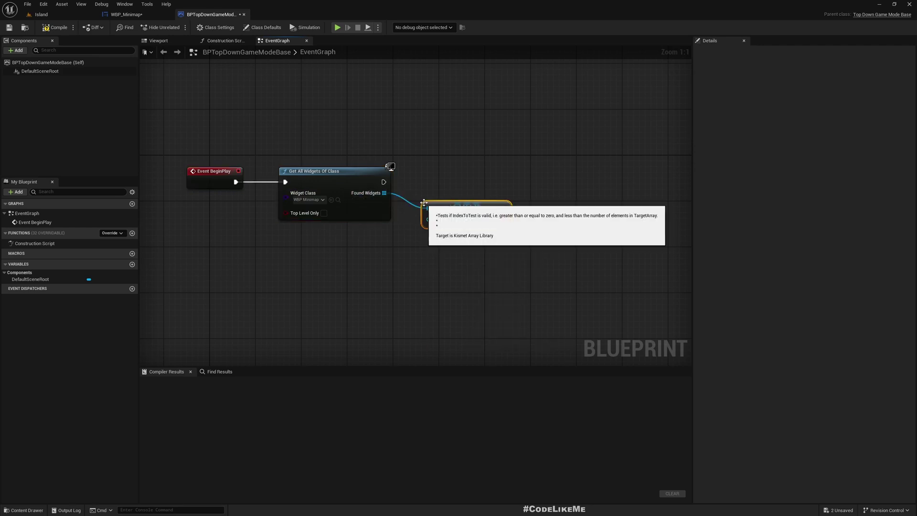
right_drag(495, 272, 412, 290)
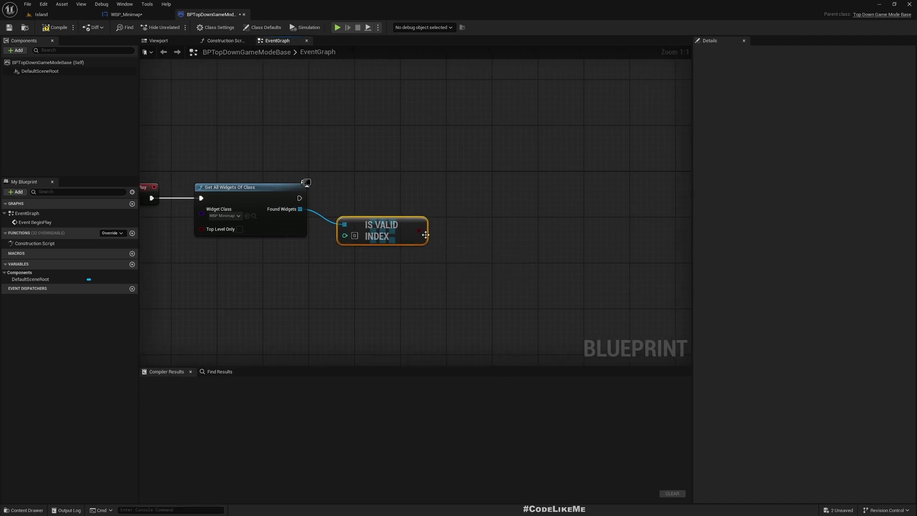
drag(299, 198, 455, 197)
text(branch)
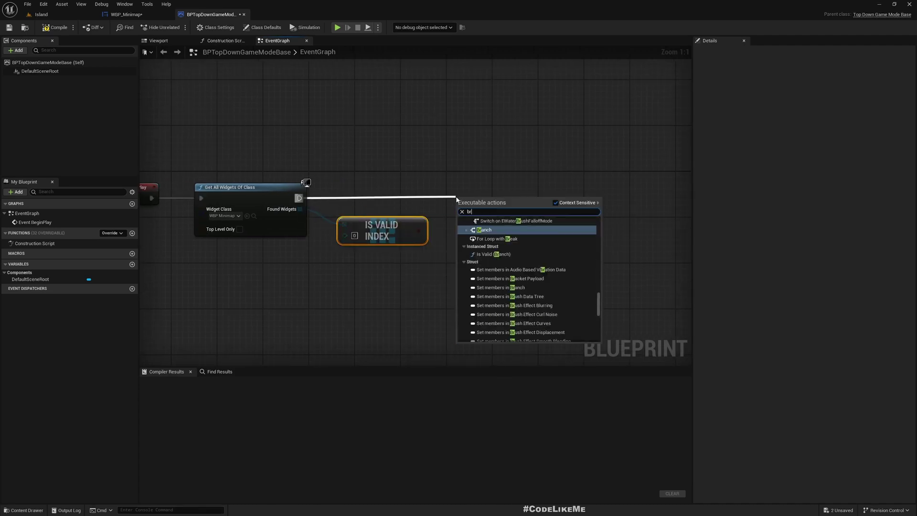
key(Return)
drag(480, 202, 488, 192)
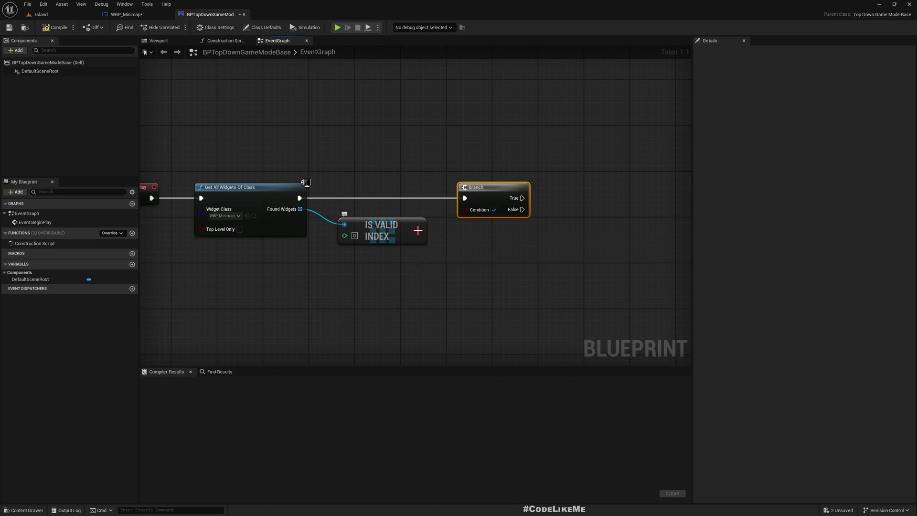
drag(419, 230, 465, 209)
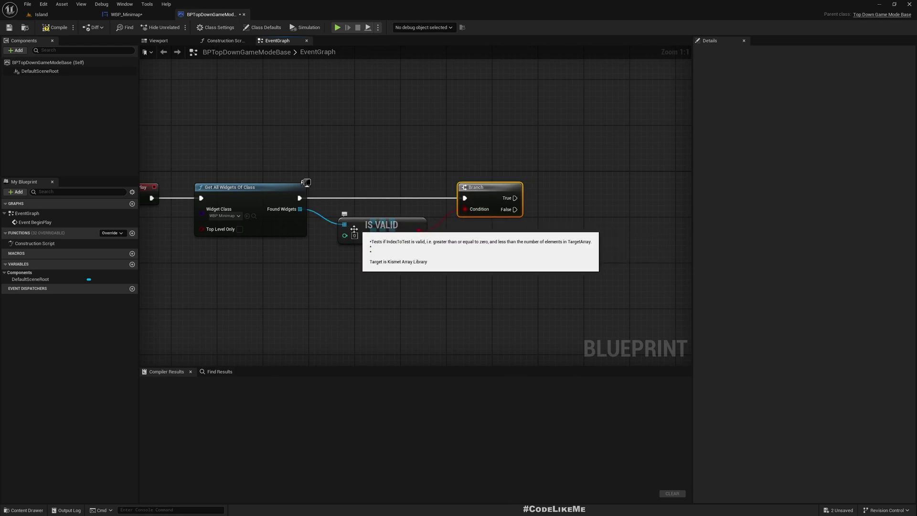
shift+click(359, 233)
drag(480, 201, 508, 201)
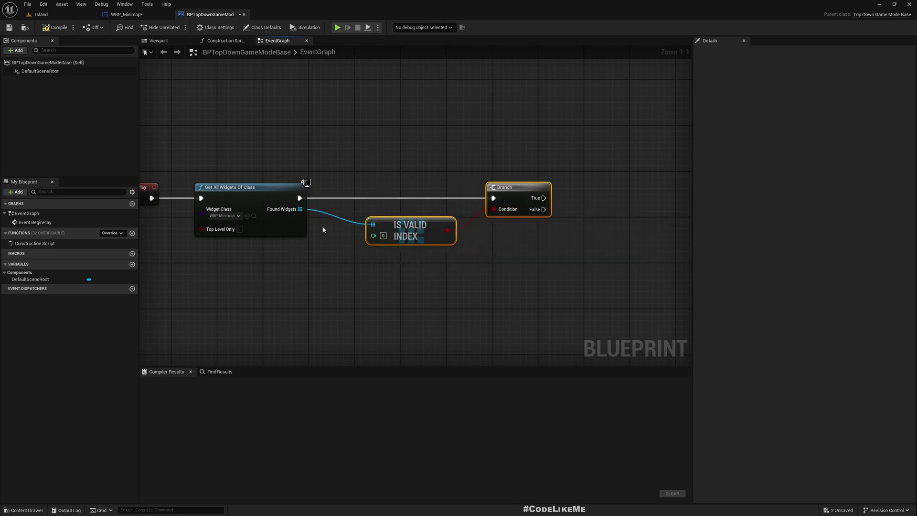
Step: Add a reroute on the Found Widgets wire and a GET array node from it
double_click(333, 209)
ctrl+drag(333, 210, 381, 290)
text(get)
key(Return)
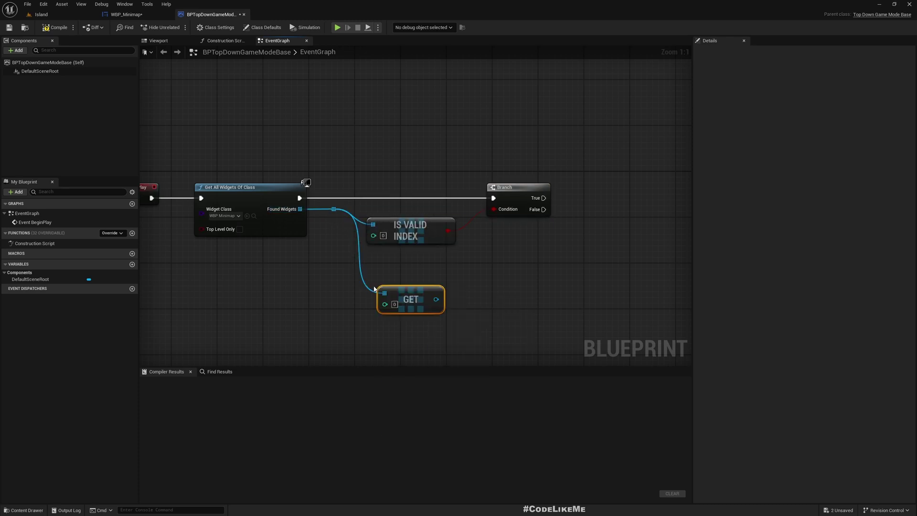
Step: Bind the GET widget's On Map Clicked Dispatch, executed from the Branch's True output
mouse_move(422, 293)
mouse_down()
mouse_move(409, 275)
mouse_move(590, 277)
mouse_up()
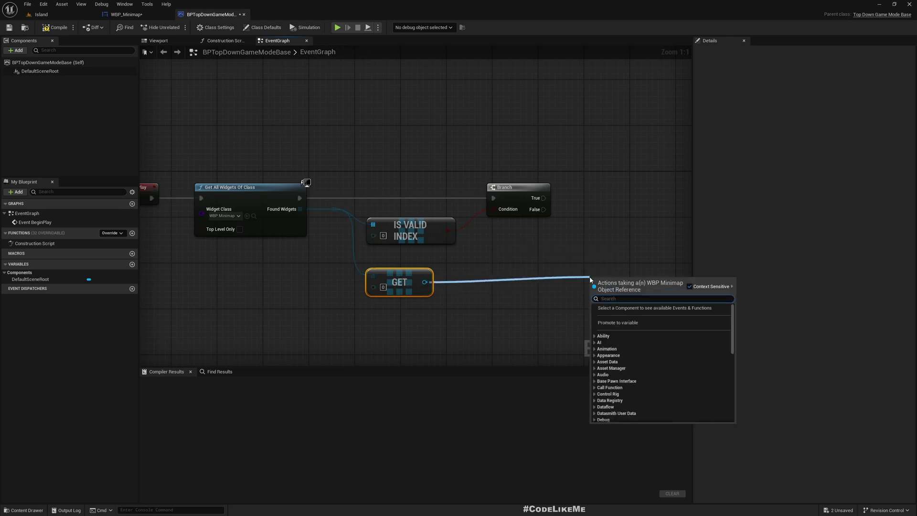
text(bind)
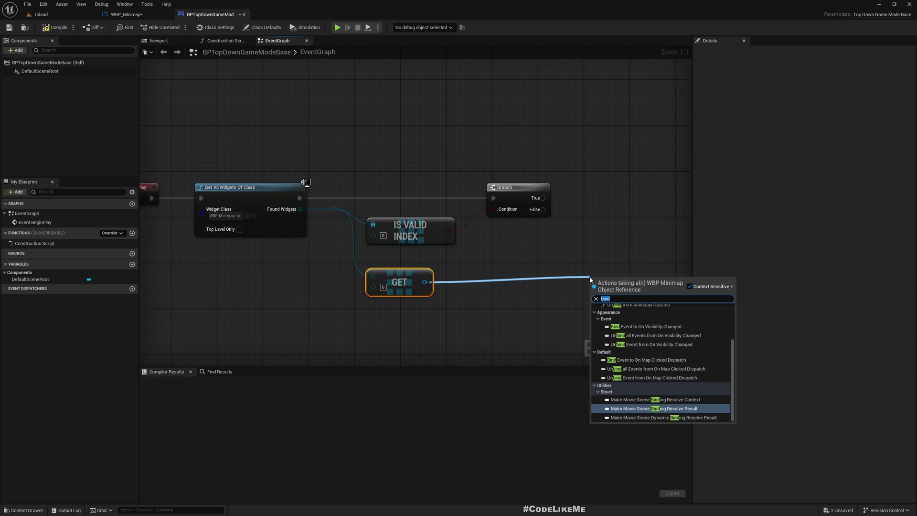
text(onm)
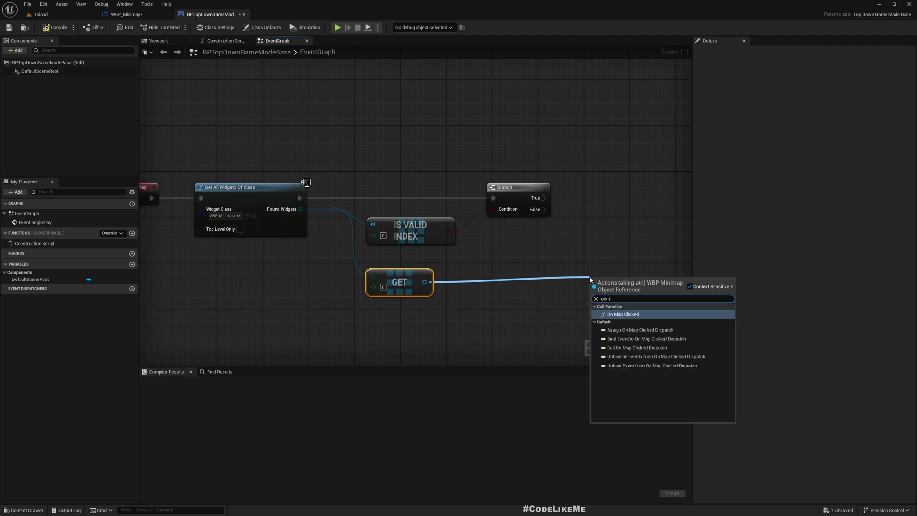
key(Down)
key(Down)
key(Down)
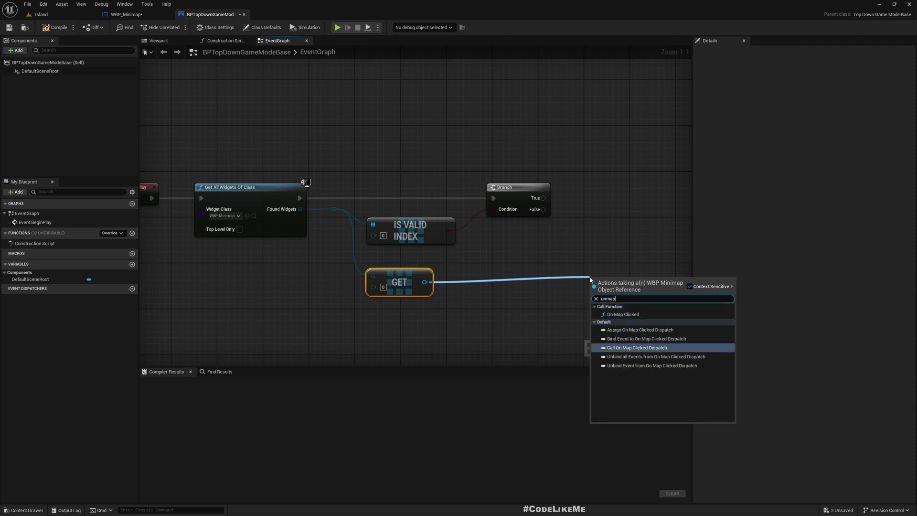
key(Down)
key(Up)
key(Up)
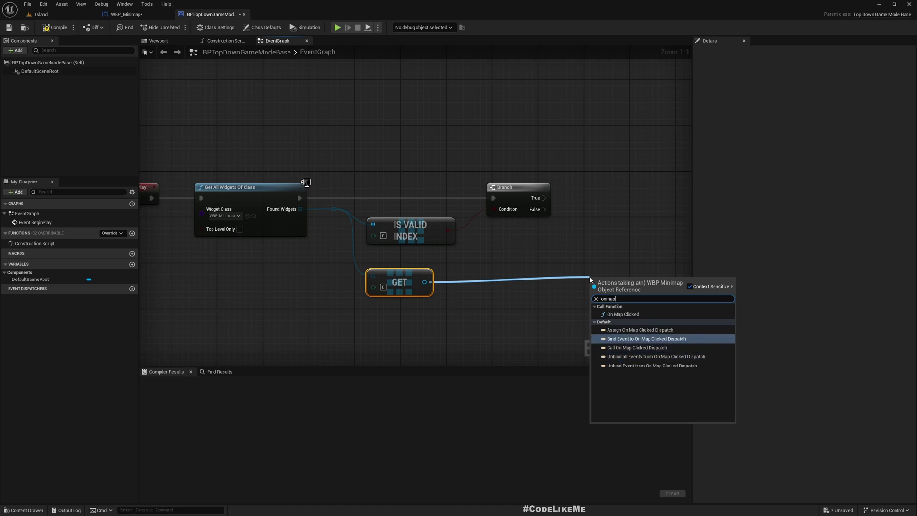
key(Return)
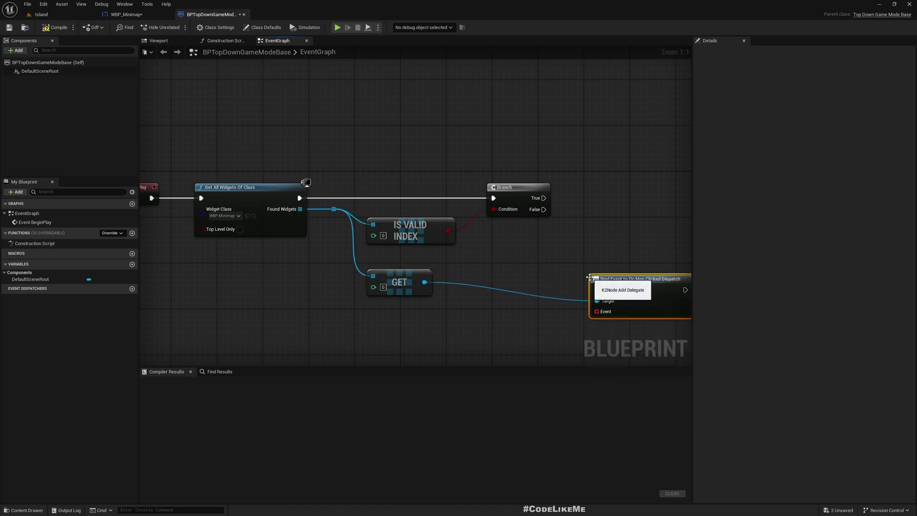
right_drag(305, 183, 154, 184)
mouse_move(391, 197)
mouse_down()
mouse_move(449, 289)
mouse_move(530, 182)
mouse_up()
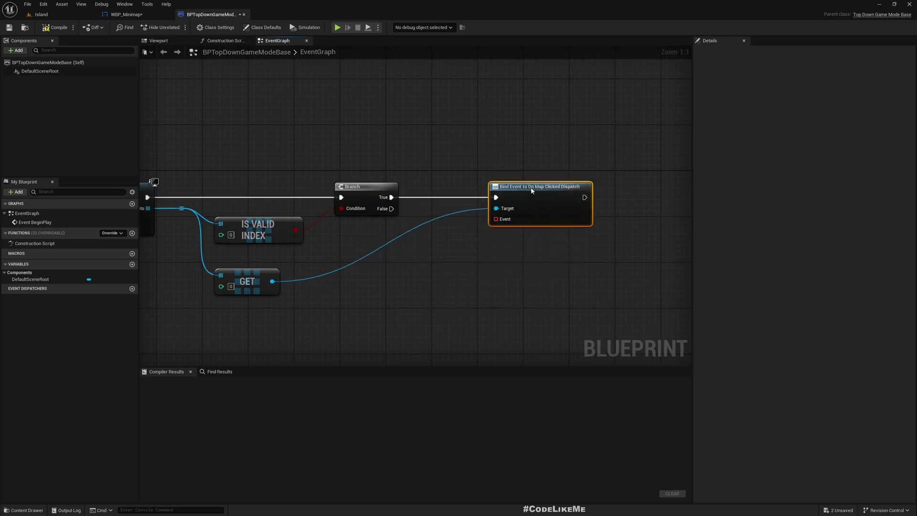
Step: Add a Create Event with a matching custom event named JumpControllerToLocation for the binding
right_drag(513, 237, 539, 193)
drag(521, 174, 464, 239)
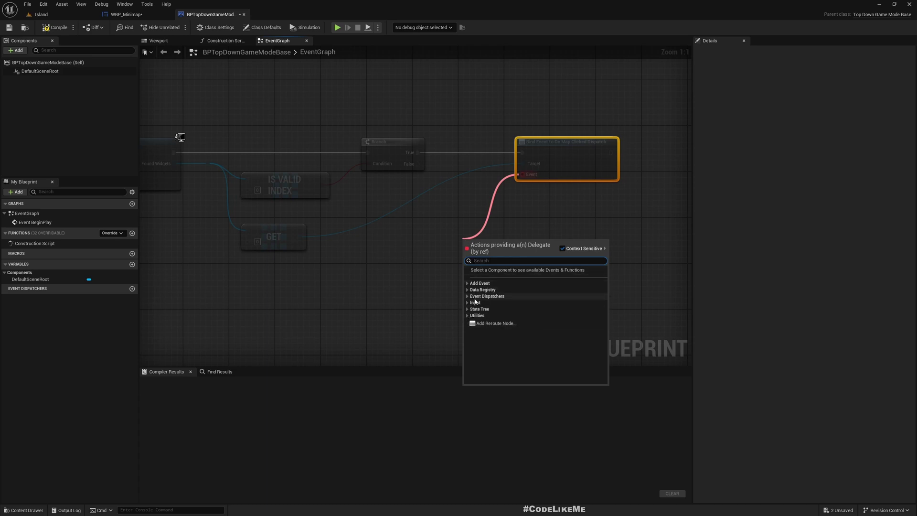
text(creat)
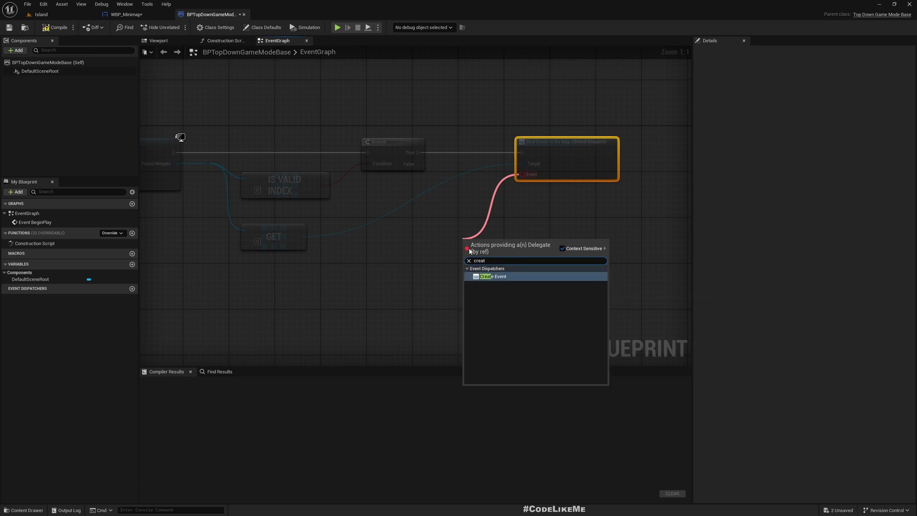
click(495, 277)
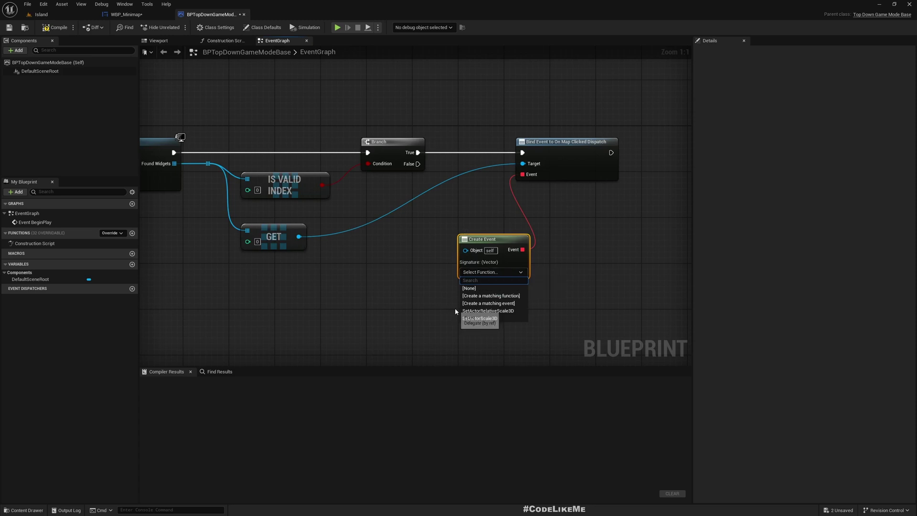
click(502, 304)
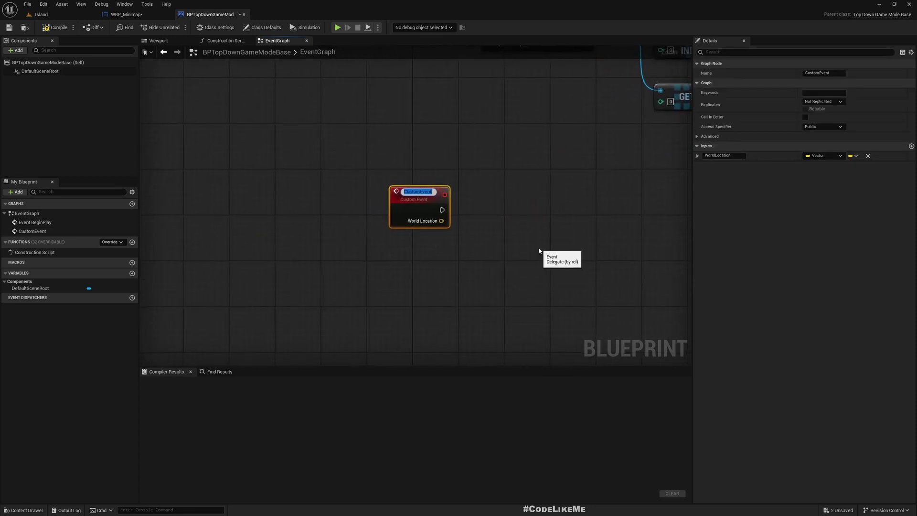
text(Ju)
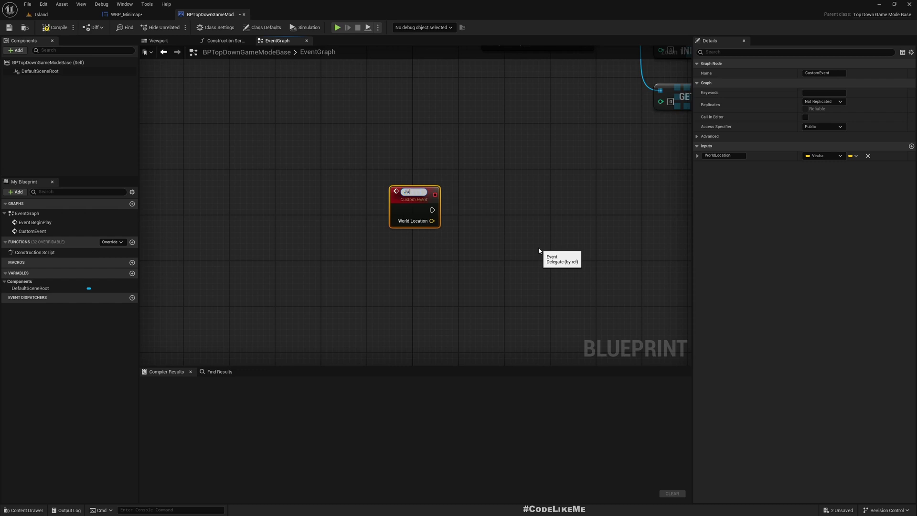
text(mpToLocation)
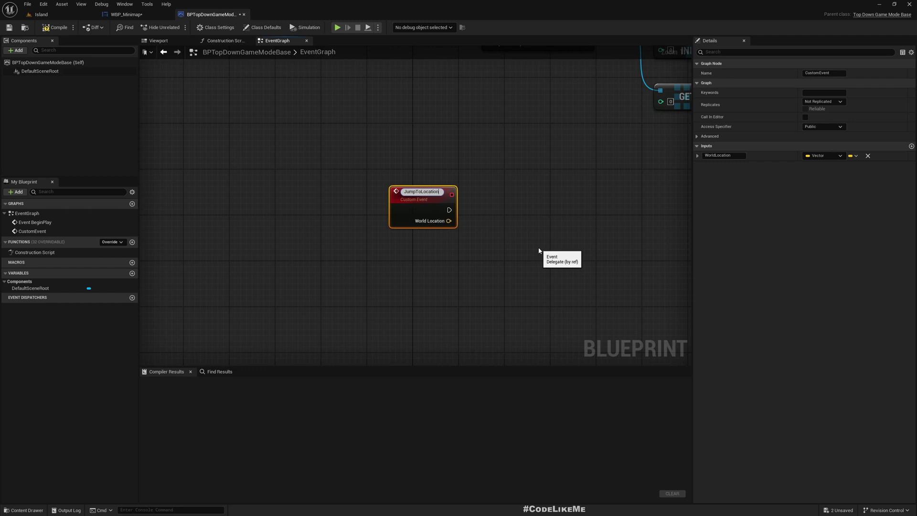
text(Controller)
key(Return)
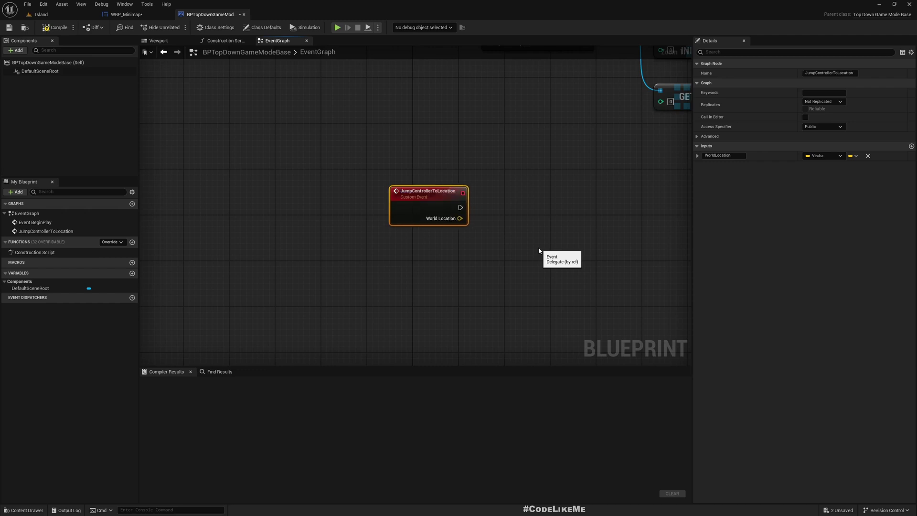
Step: Add Get Player Pawn and Set Actor Location, driven by the event's exec and World Location
mouse_move(489, 266)
right_down()
mouse_move(286, 316)
mouse_move(270, 262)
right_up()
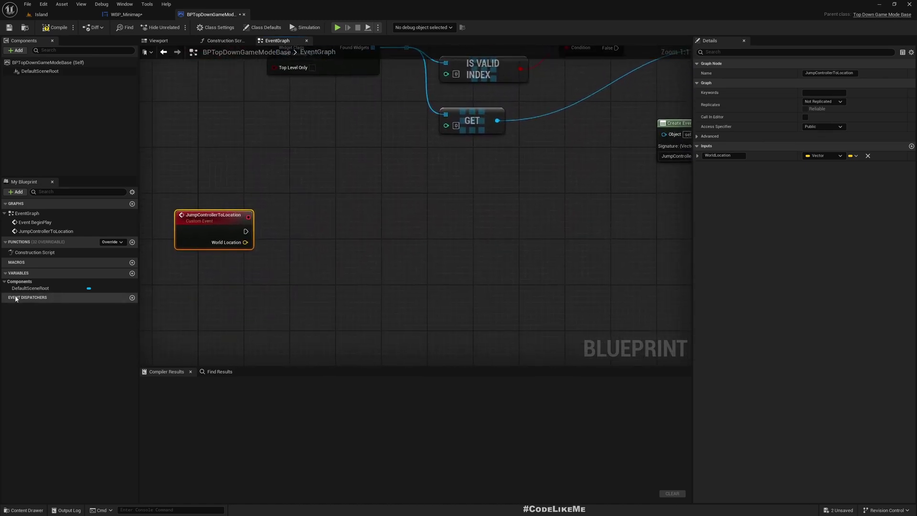
right_click(241, 291)
text(getp)
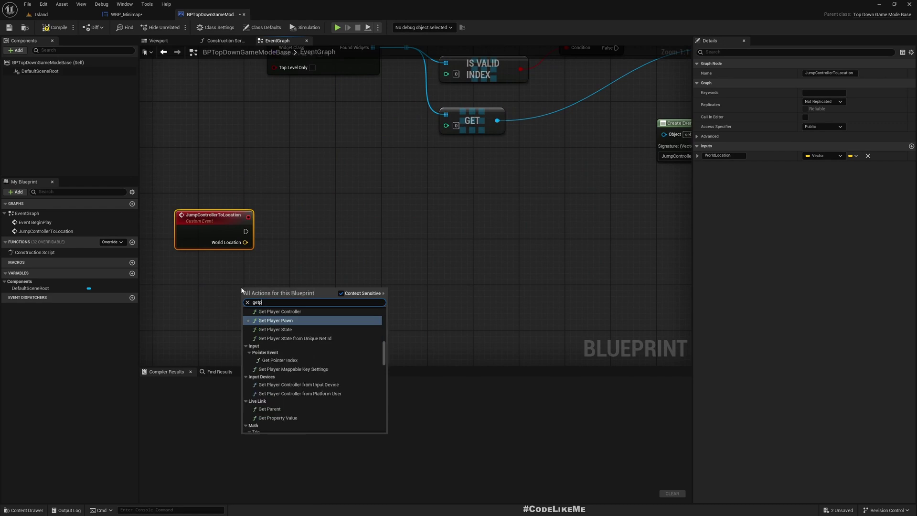
text(layerpaw)
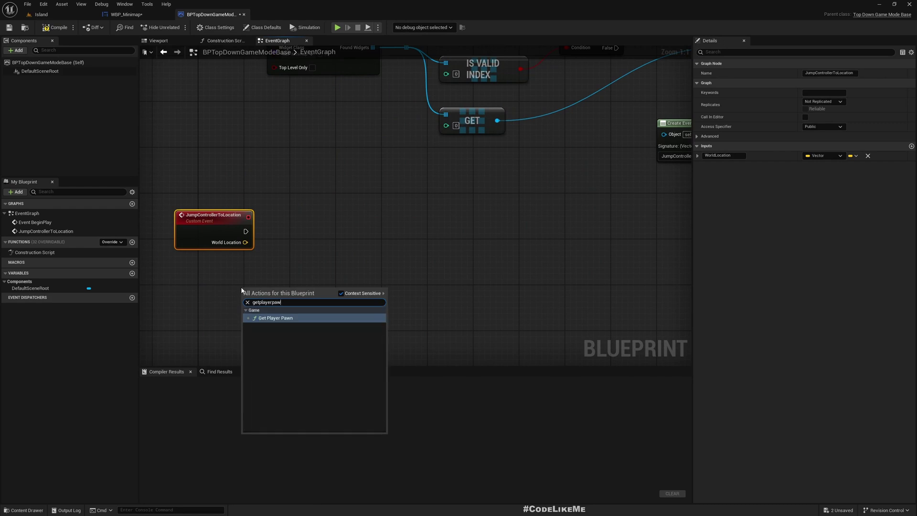
text(n)
key(Return)
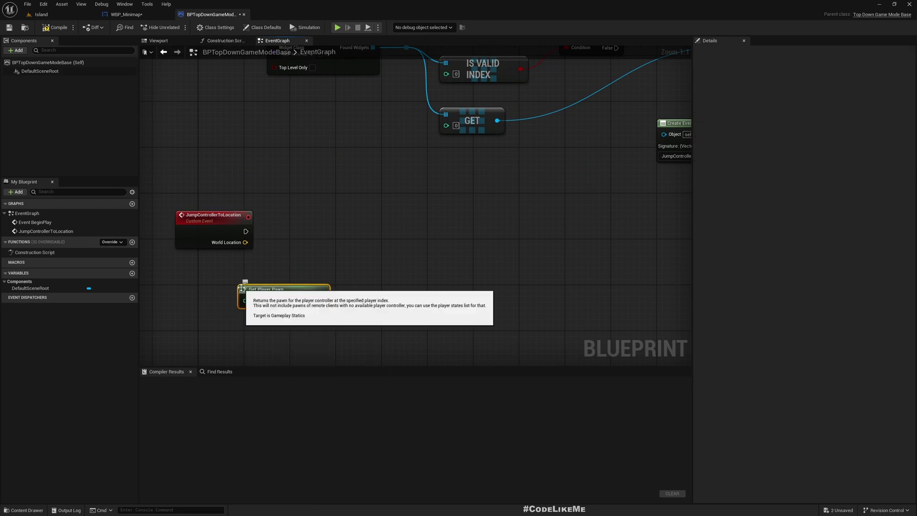
mouse_move(273, 288)
mouse_down()
mouse_move(239, 294)
mouse_move(331, 307)
mouse_up()
text(setactorloc)
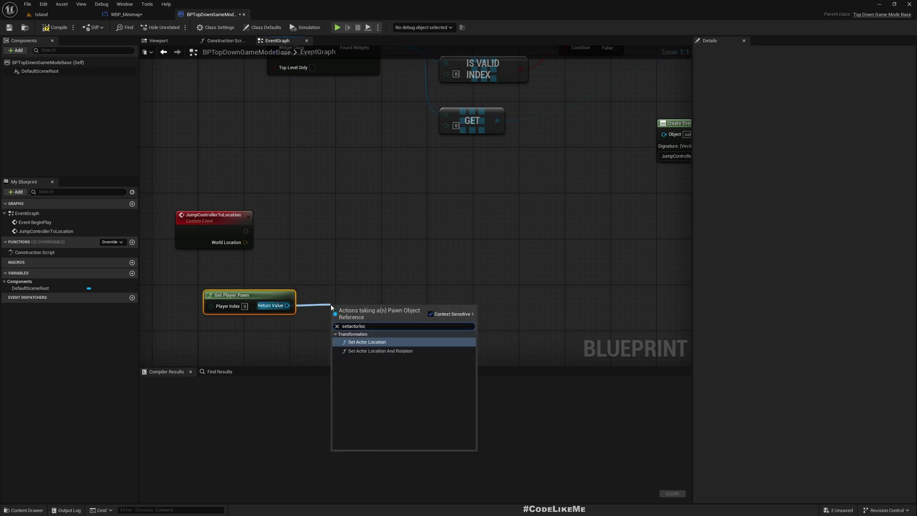
key(Return)
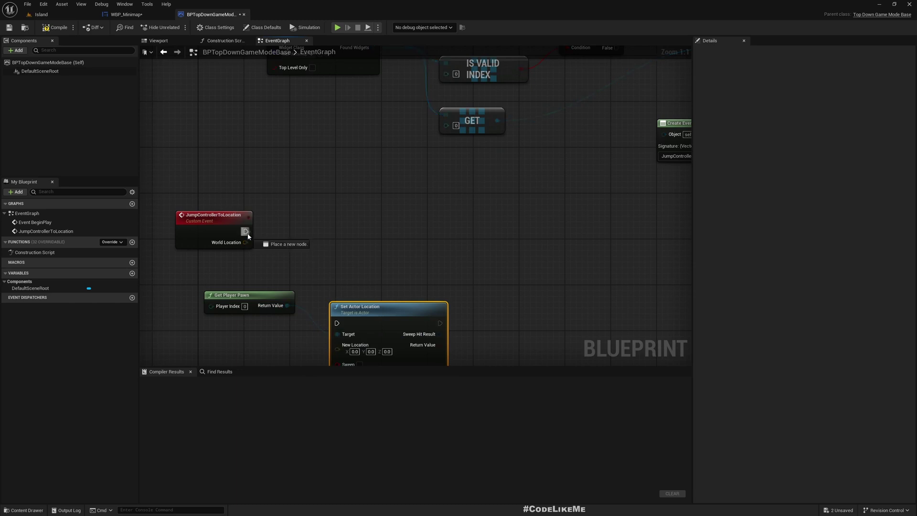
mouse_move(245, 230)
mouse_down()
mouse_move(341, 325)
mouse_move(394, 225)
mouse_up()
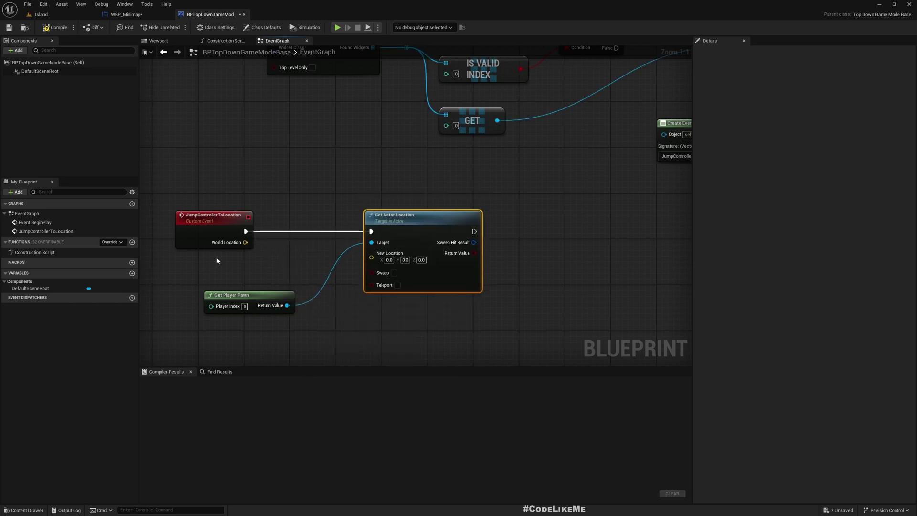
drag(246, 243, 371, 253)
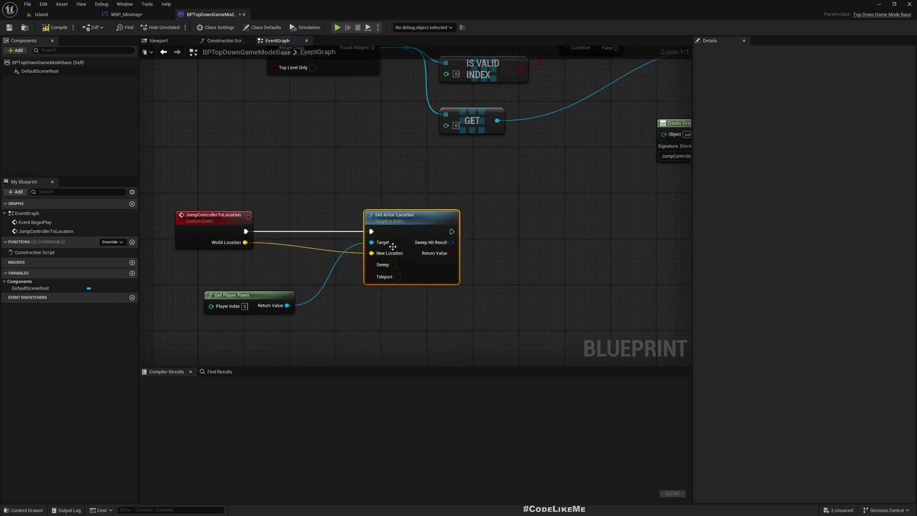
click(58, 28)
click(41, 15)
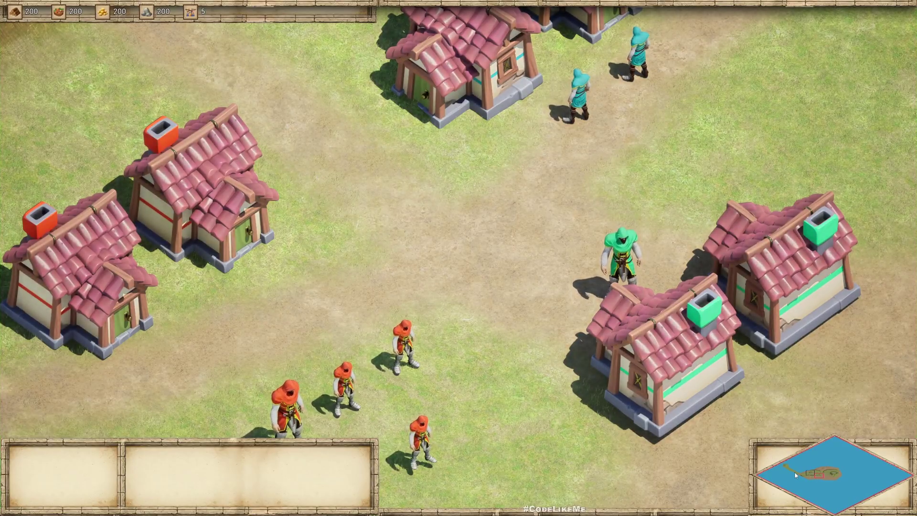
key(Escape)
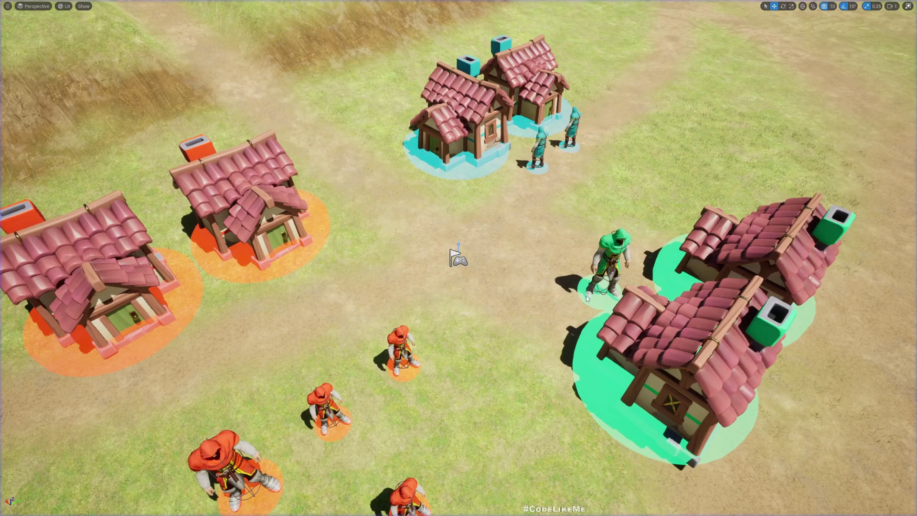
key(F11)
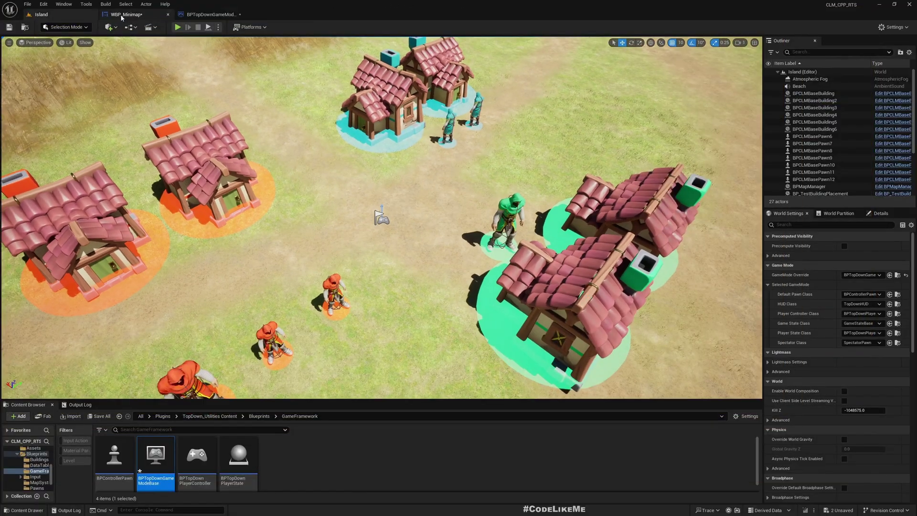
click(122, 14)
click(193, 15)
mouse_move(638, 179)
right_down()
mouse_move(450, 247)
mouse_move(631, 205)
right_up()
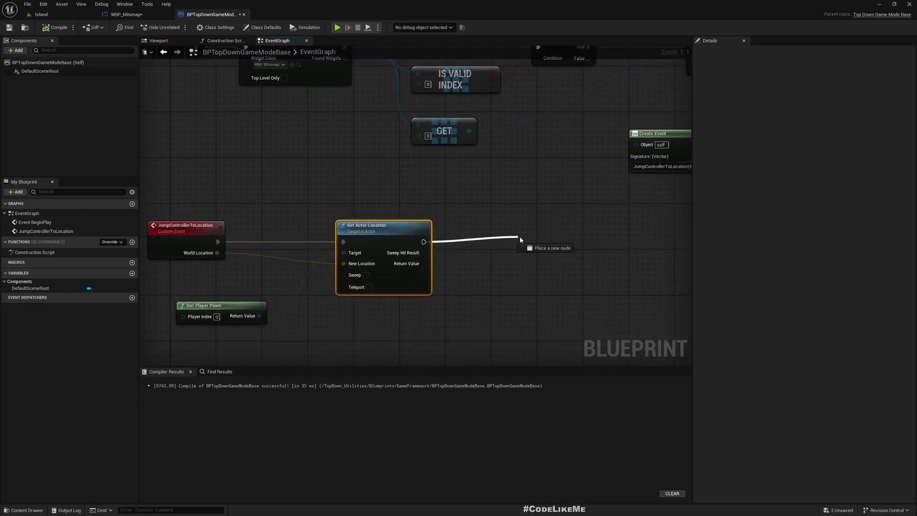
drag(424, 242, 523, 238)
text(print)
key(Return)
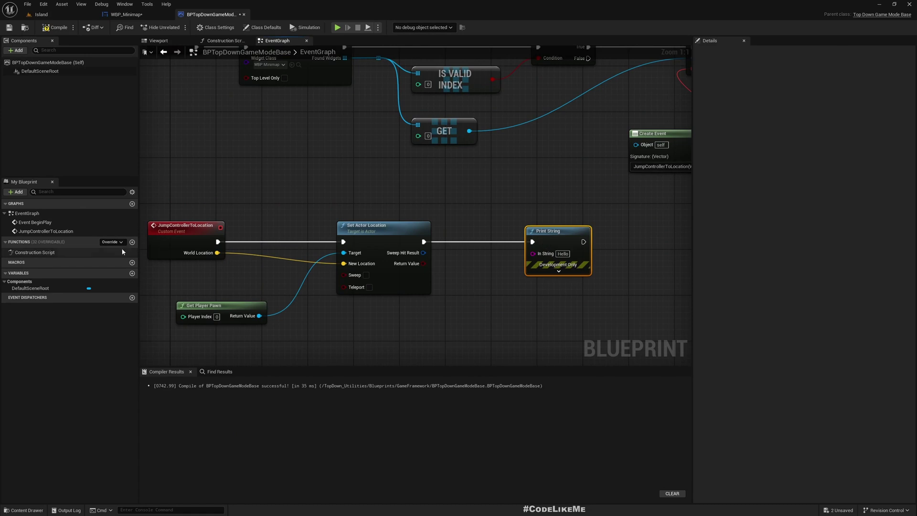
drag(186, 255, 533, 253)
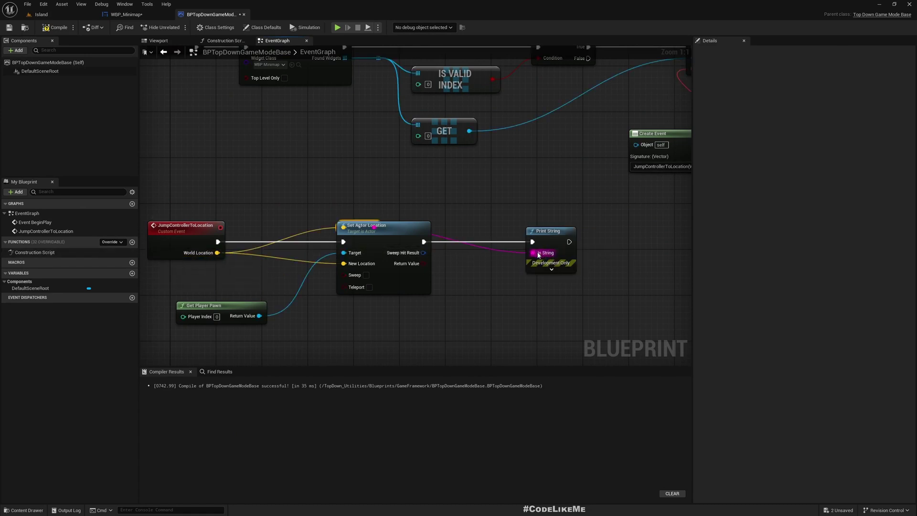
right_drag(345, 121, 353, 222)
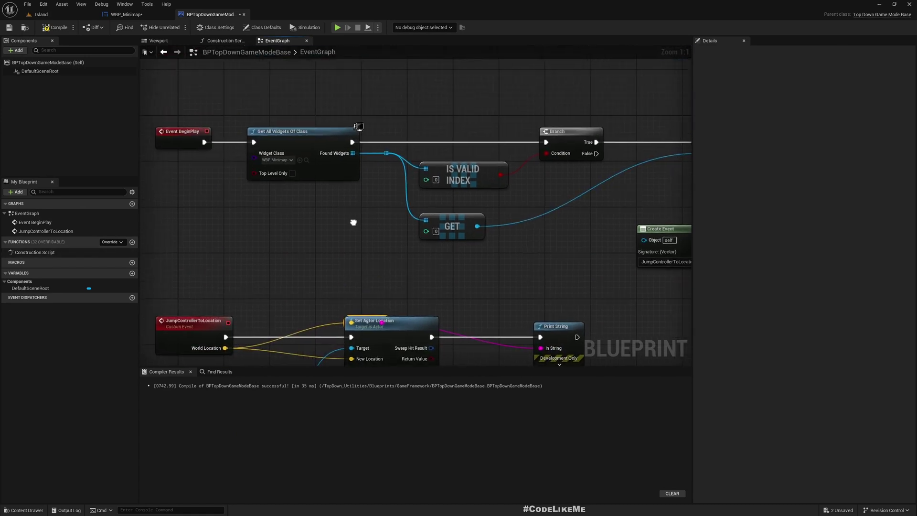
click(41, 14)
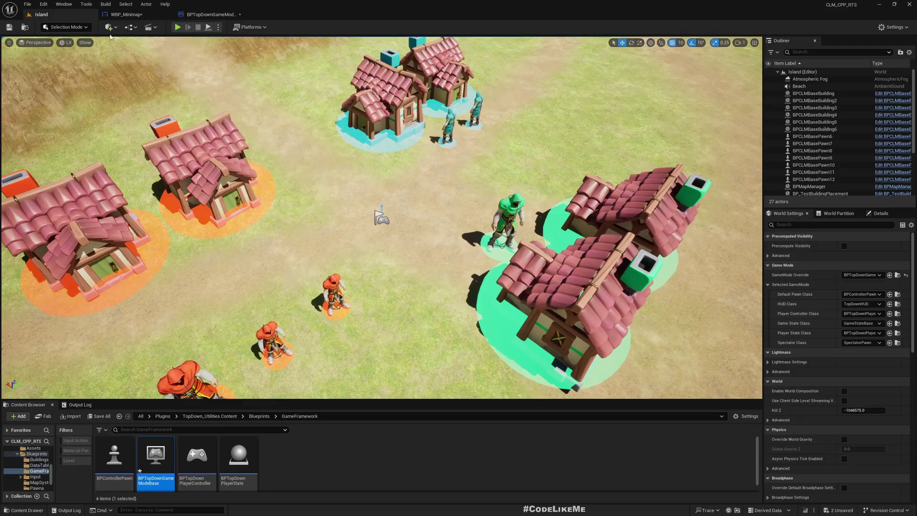
key(alt+p)
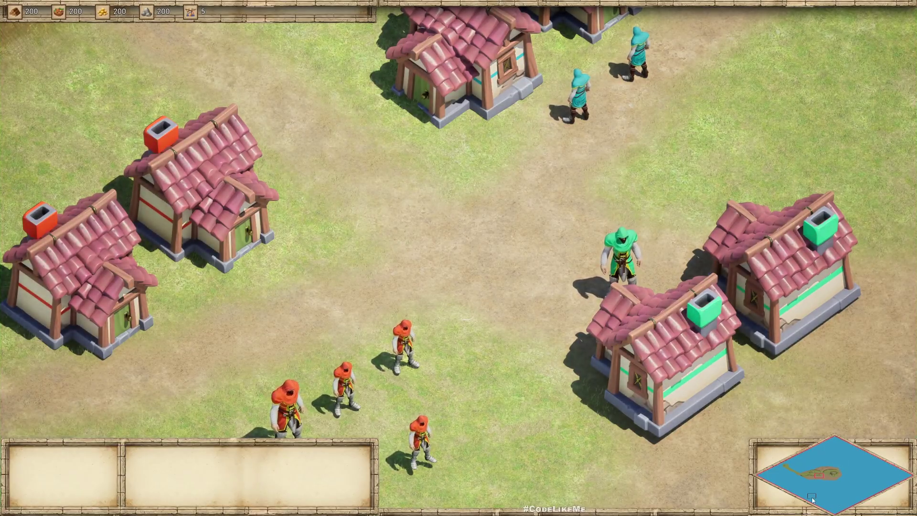
key(Escape)
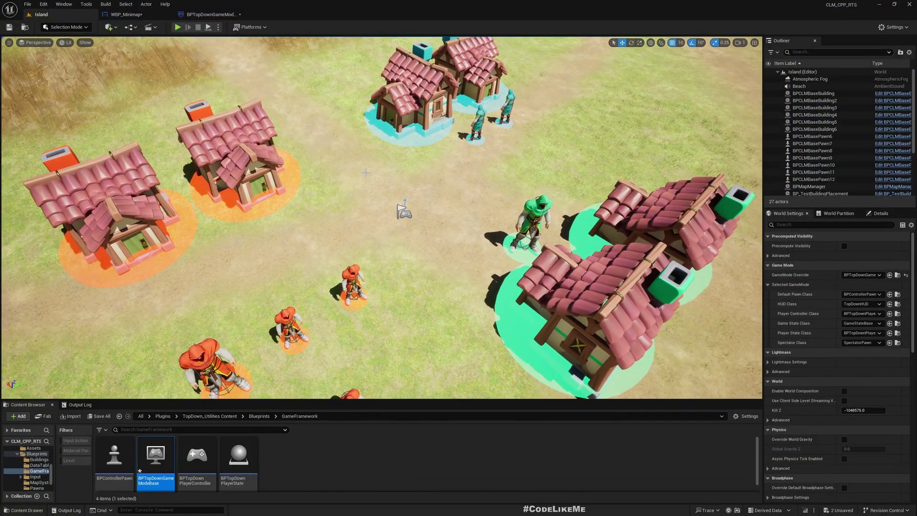
click(126, 15)
mouse_move(370, 140)
right_down()
mouse_move(377, 205)
mouse_move(391, 209)
mouse_move(386, 199)
right_up()
Step: Simulate with a breakpoint on Get All Widgets Of Class, stepping to the Branch, then resuming
click(204, 15)
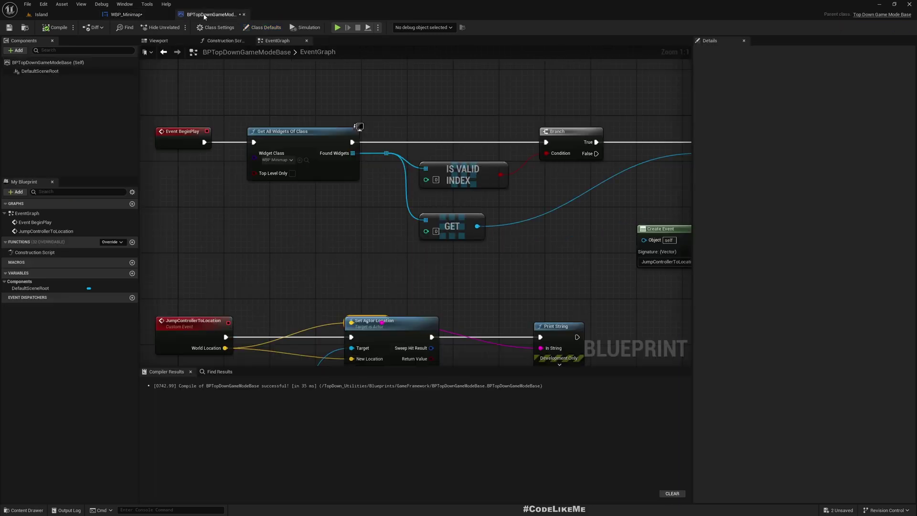
click(261, 132)
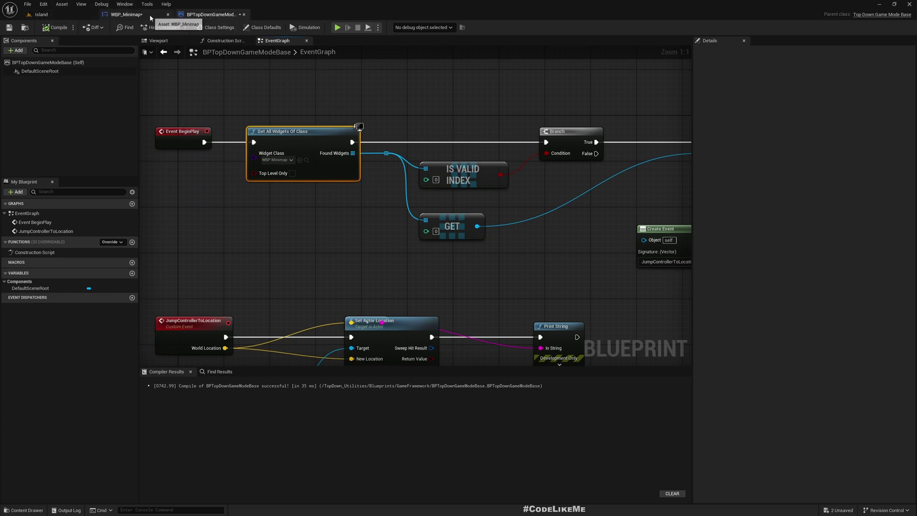
mouse_move(298, 161)
right_down()
mouse_move(241, 150)
mouse_move(269, 155)
right_up()
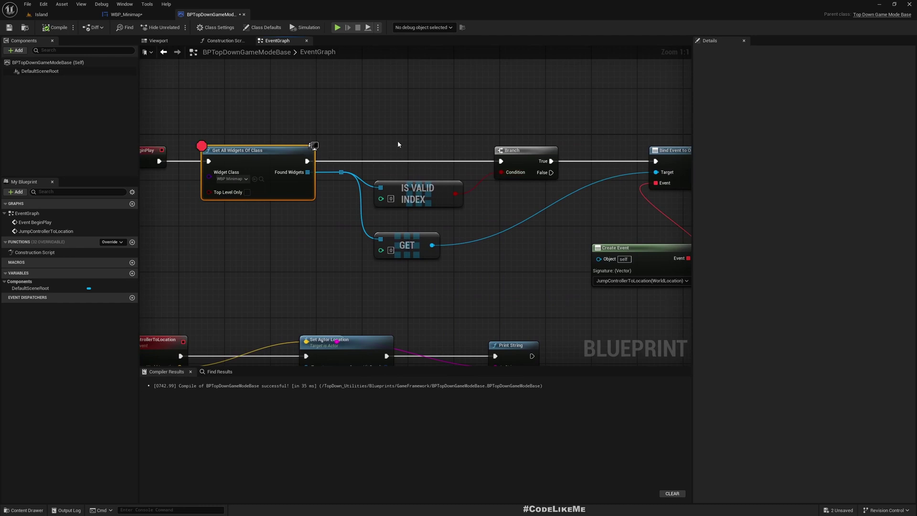
key(alt+p)
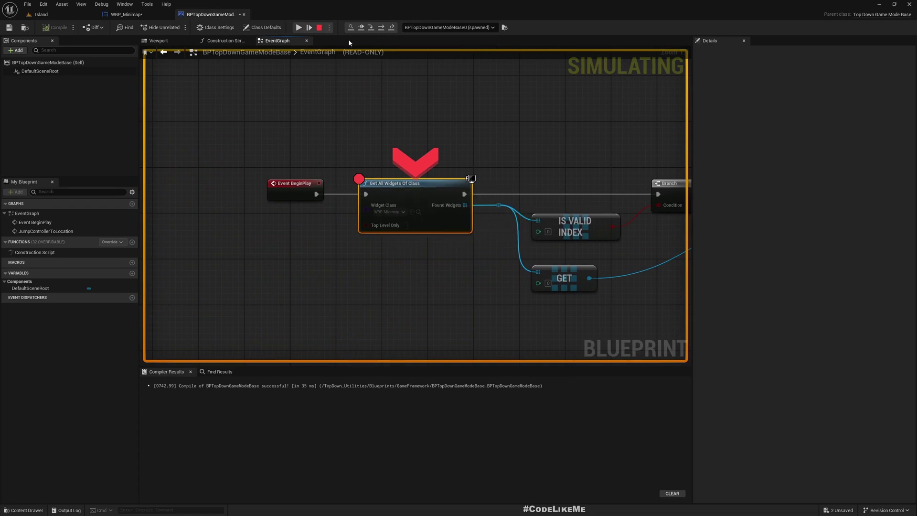
click(379, 32)
click(380, 32)
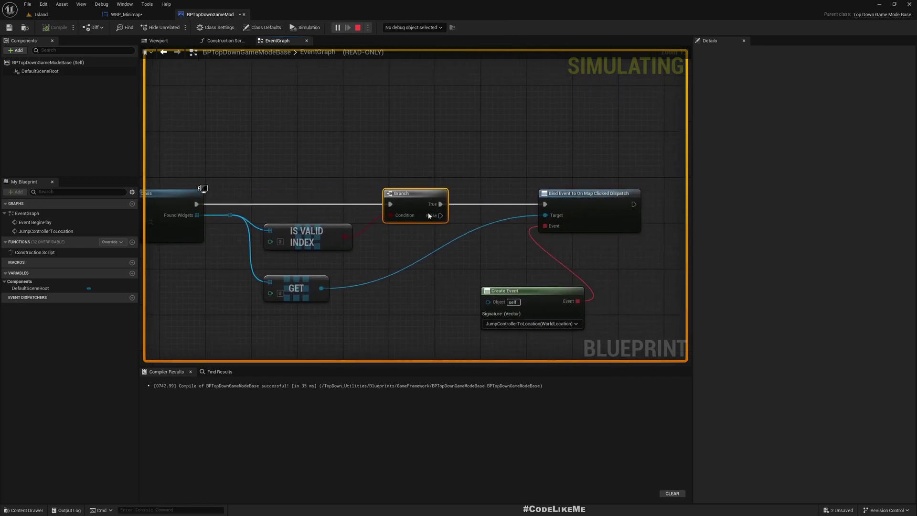
Step: Stop simulating, delete the Event Initialize HUD For Player node, and relaunch the game
key(Escape)
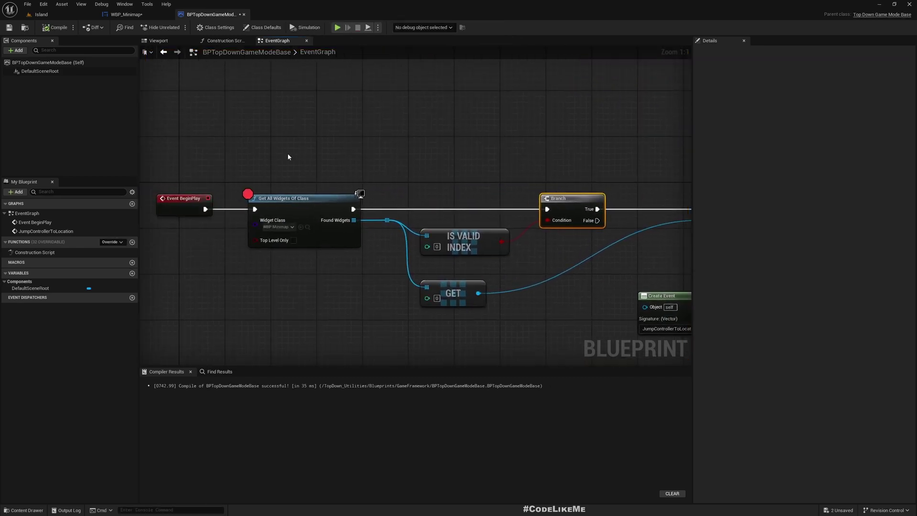
right_drag(259, 139, 343, 143)
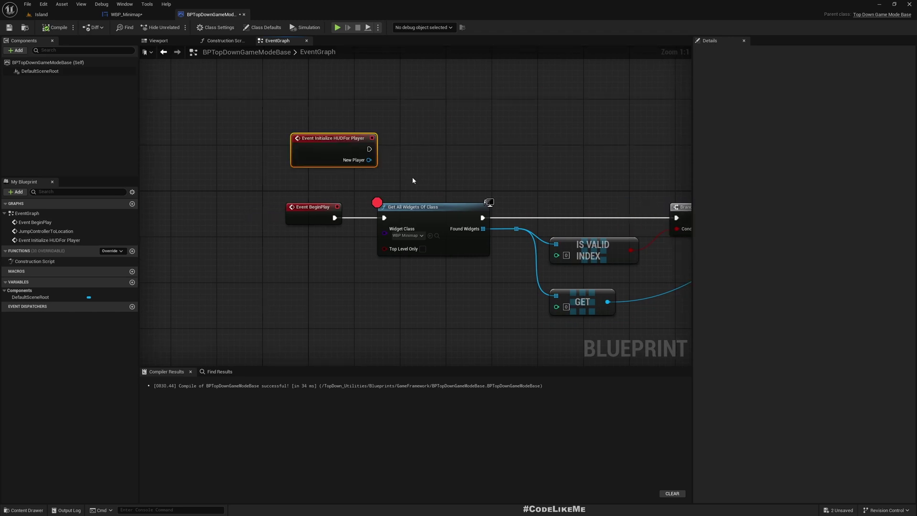
key(Delete)
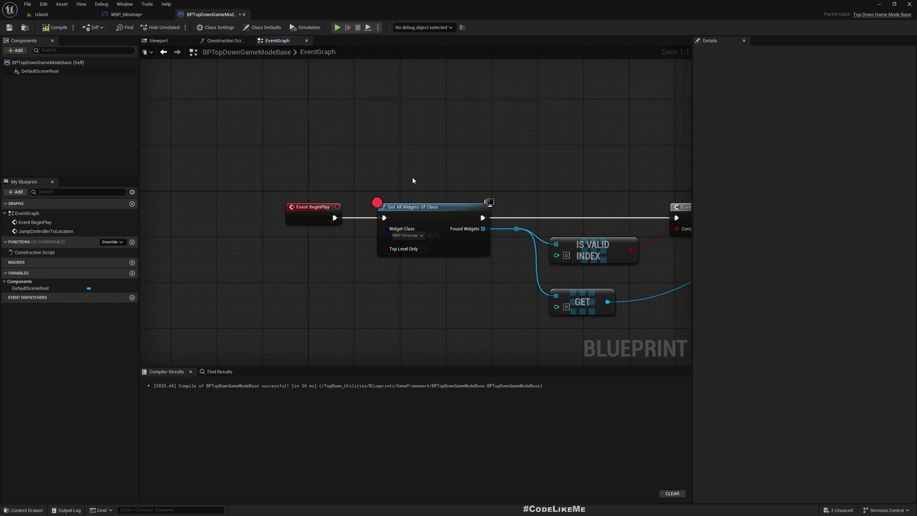
scroll(367, 151, down, 1)
scroll(248, 137, down, 2)
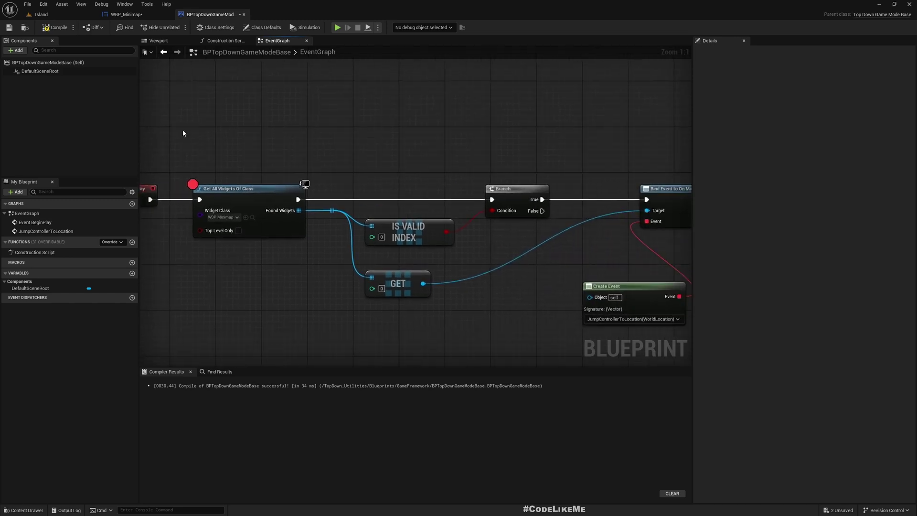
scroll(276, 273, up, 1)
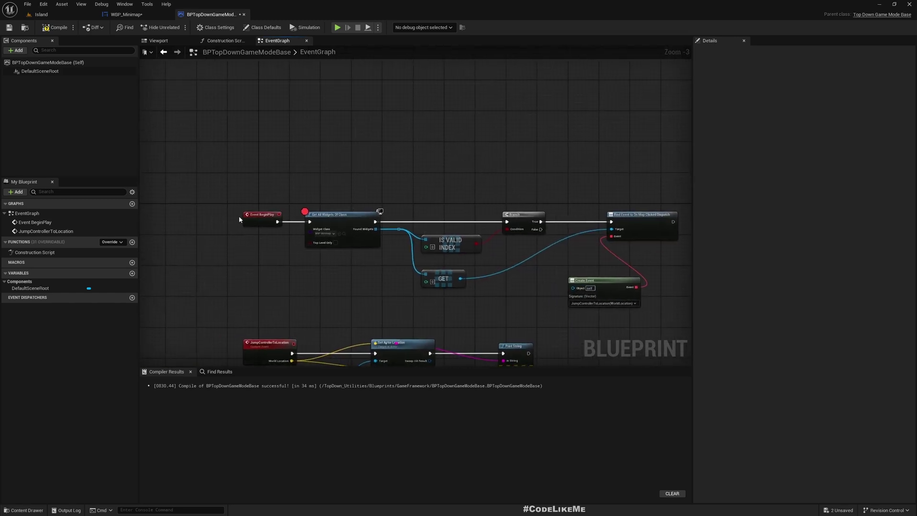
scroll(265, 175, up, 2)
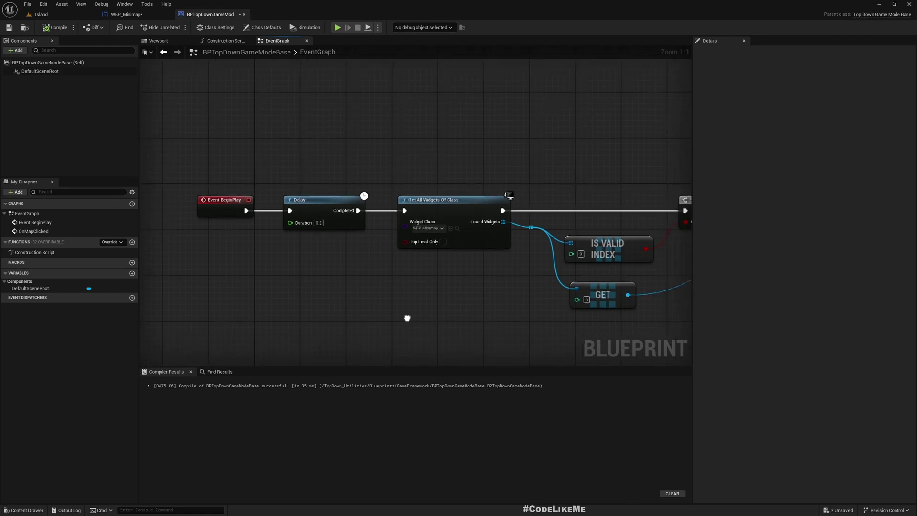
right_drag(230, 150, 210, 150)
scroll(416, 269, down, 1)
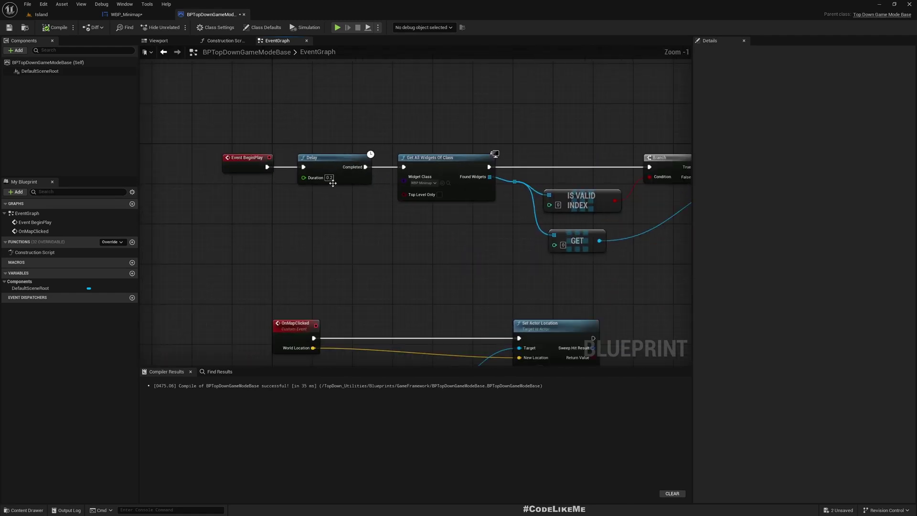
scroll(332, 183, up, 1)
scroll(334, 213, down, 1)
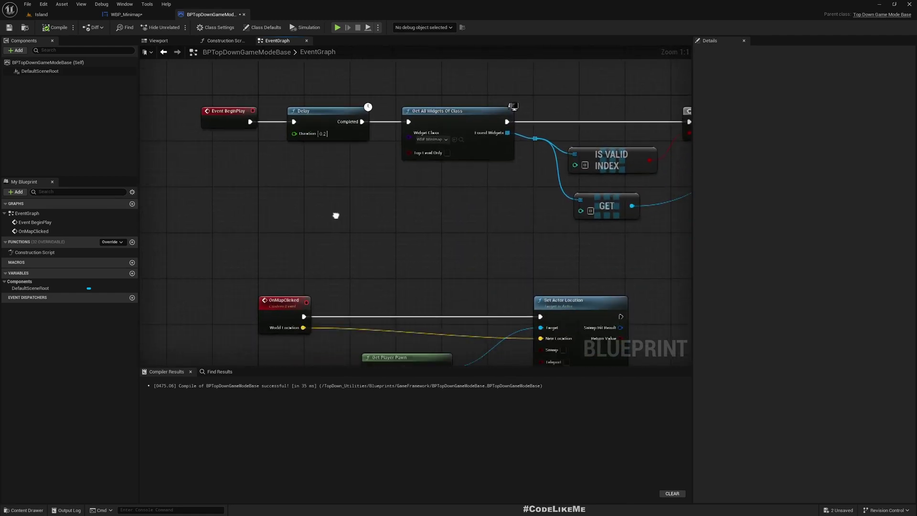
scroll(296, 213, down, 1)
click(41, 14)
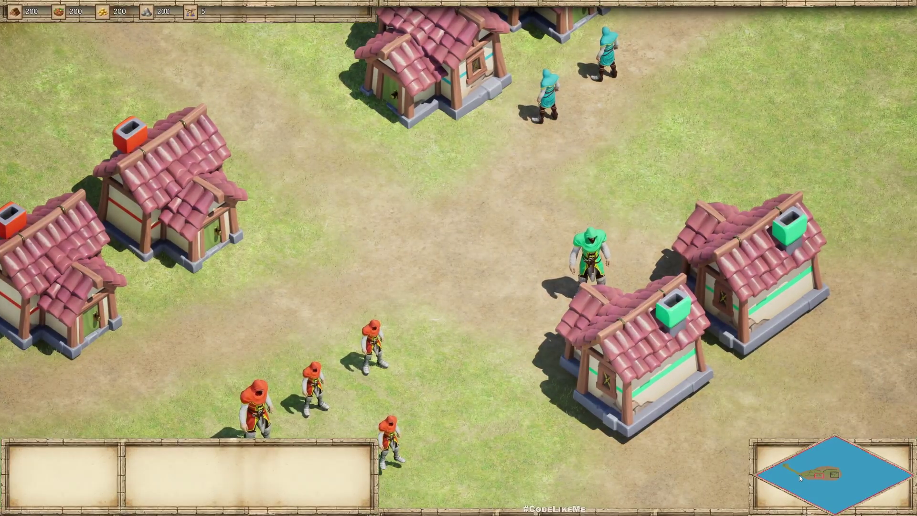
click(804, 474)
click(788, 466)
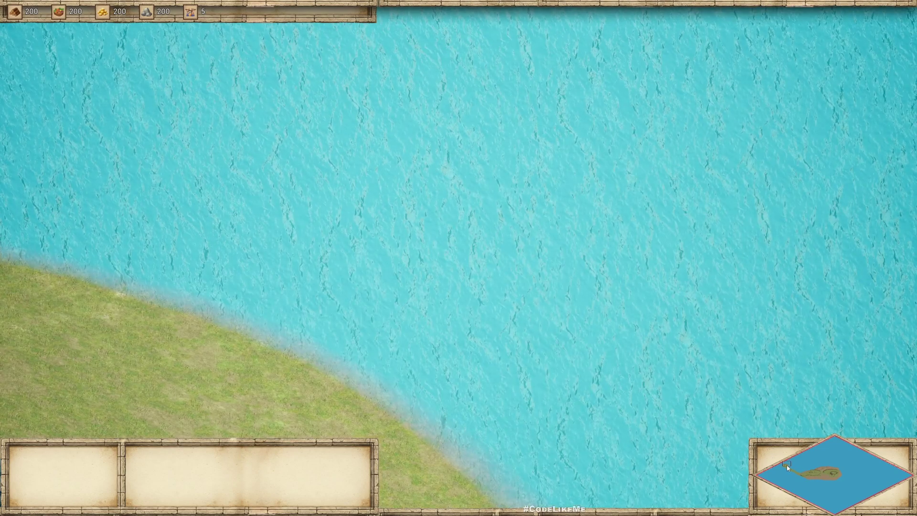
click(787, 466)
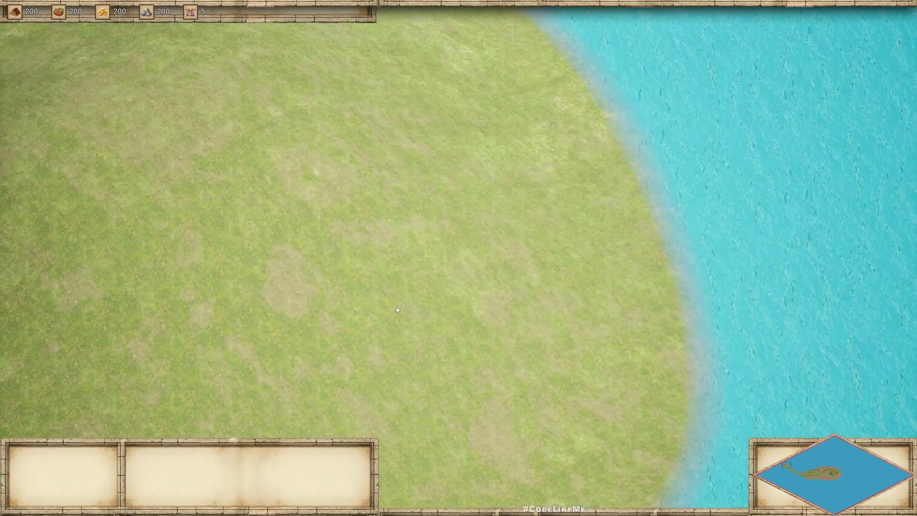
scroll(401, 310, down, 2)
click(818, 475)
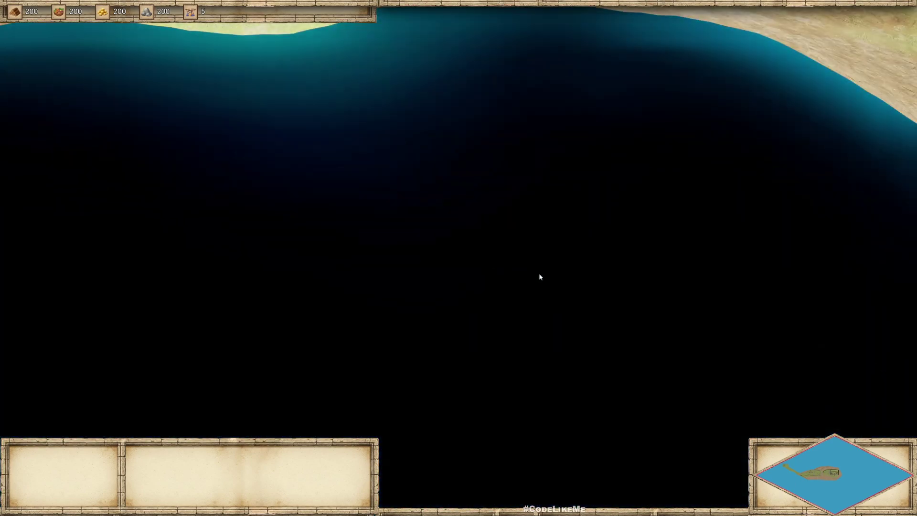
click(833, 473)
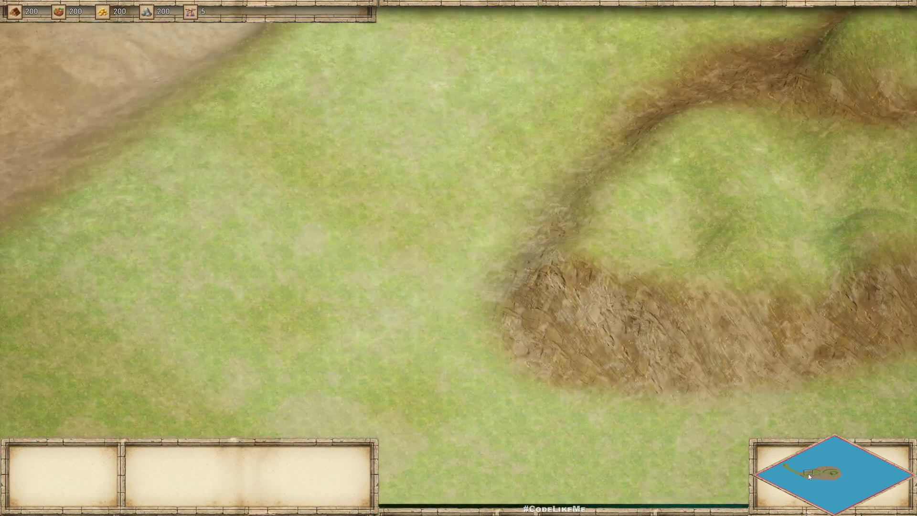
click(815, 479)
click(820, 478)
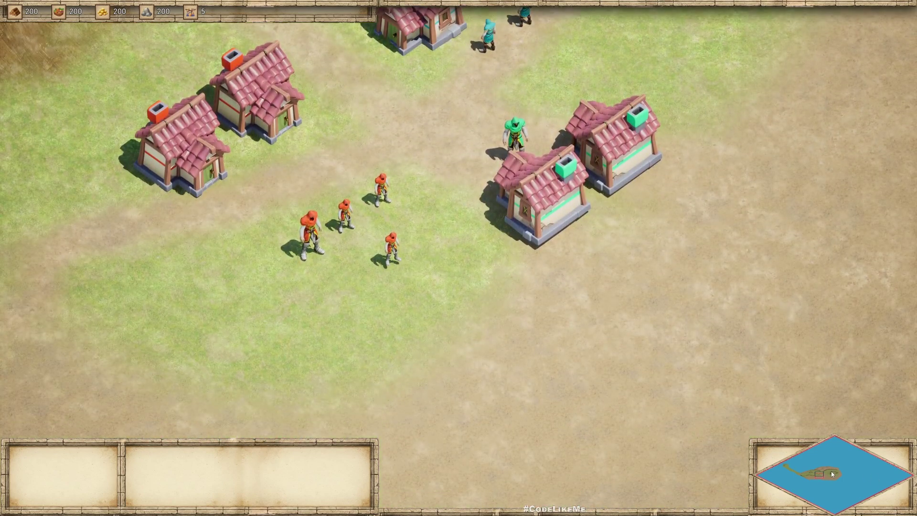
click(832, 474)
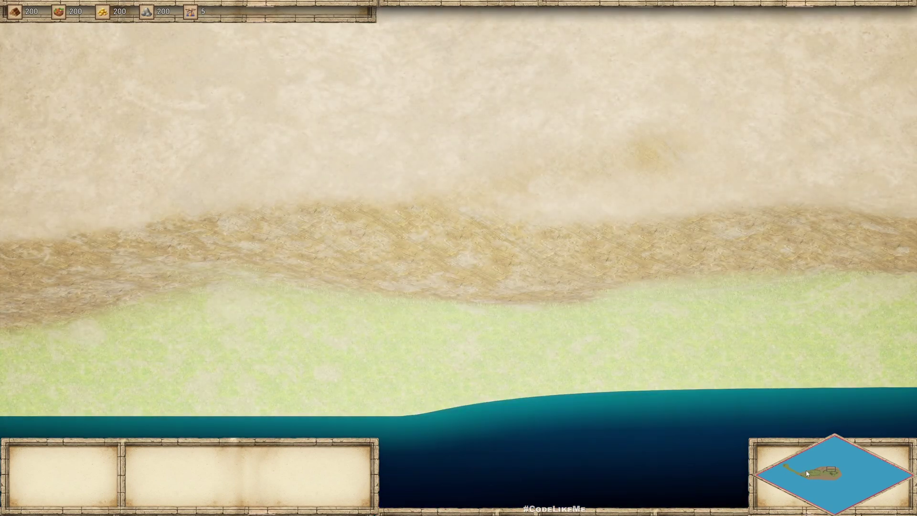
click(806, 470)
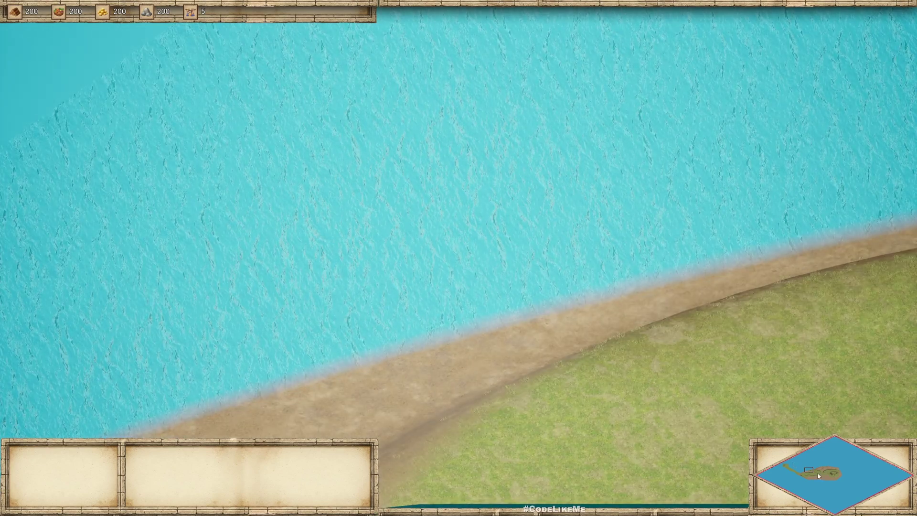
click(821, 474)
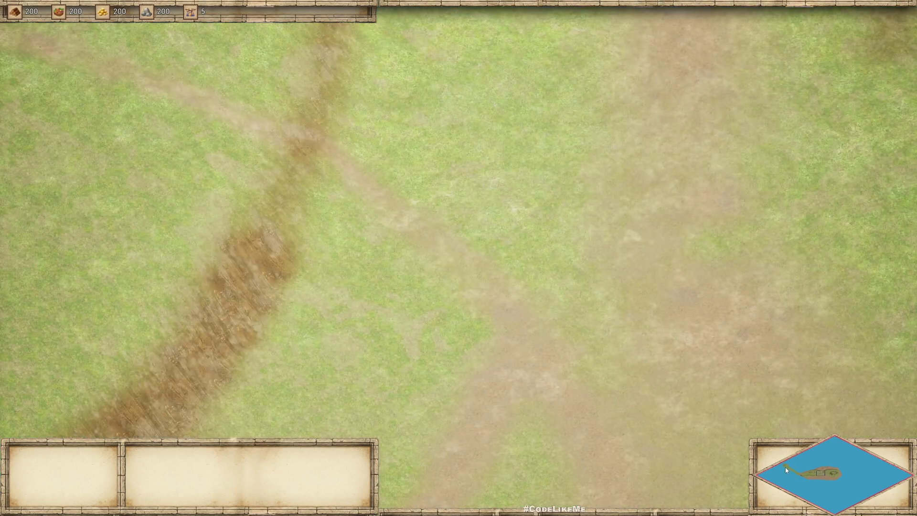
click(784, 467)
click(822, 475)
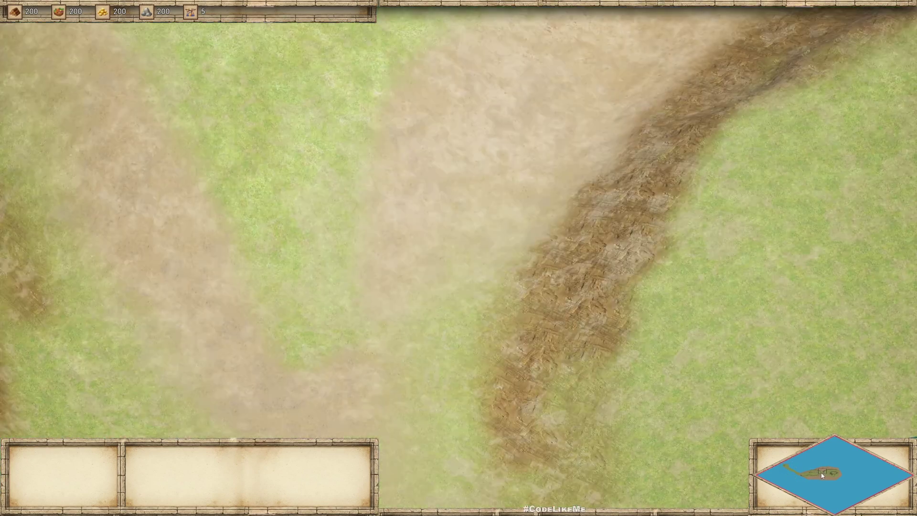
click(827, 475)
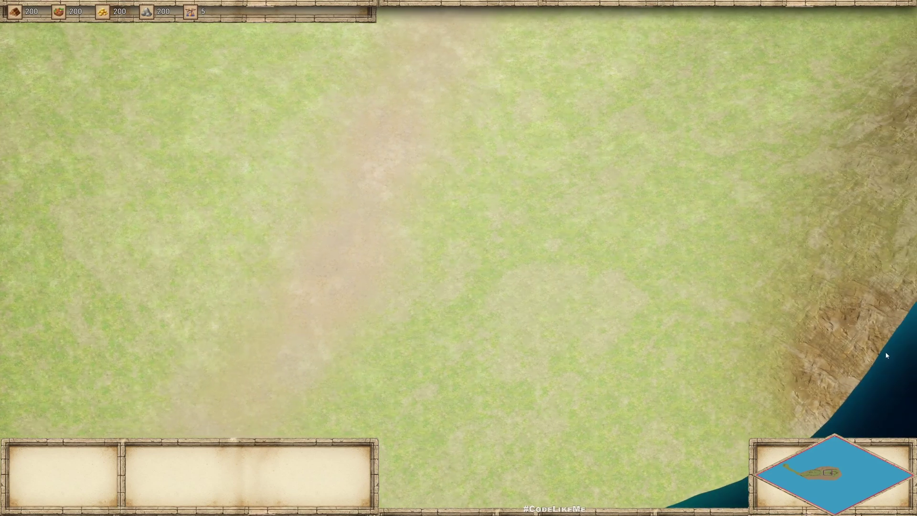
scroll(890, 318, up, 3)
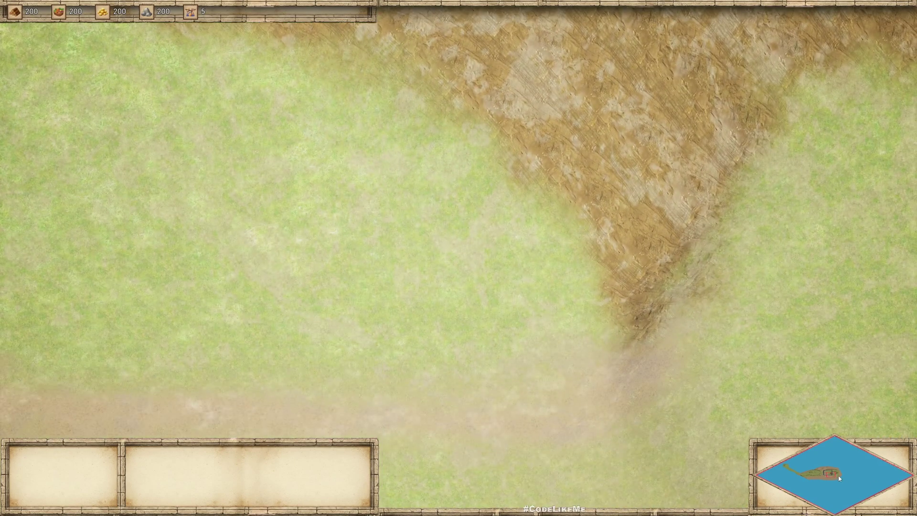
click(820, 471)
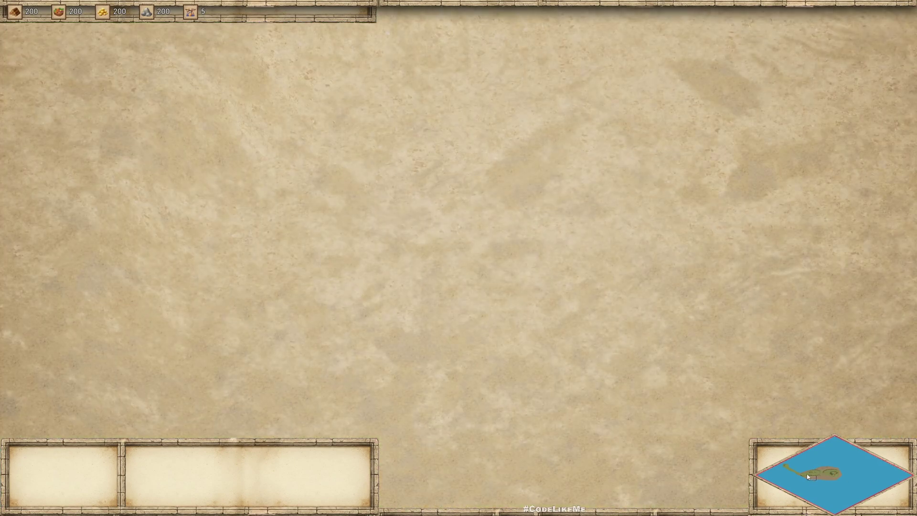
drag(814, 482, 803, 476)
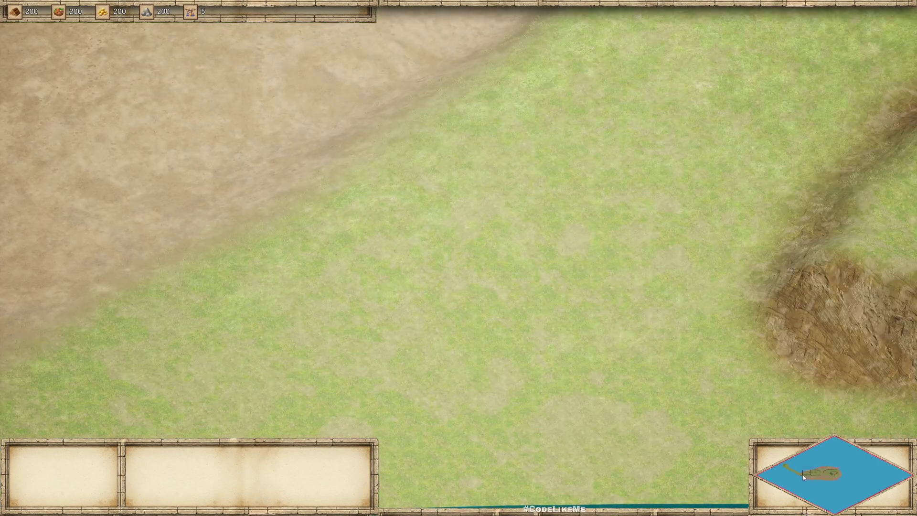
key(Escape)
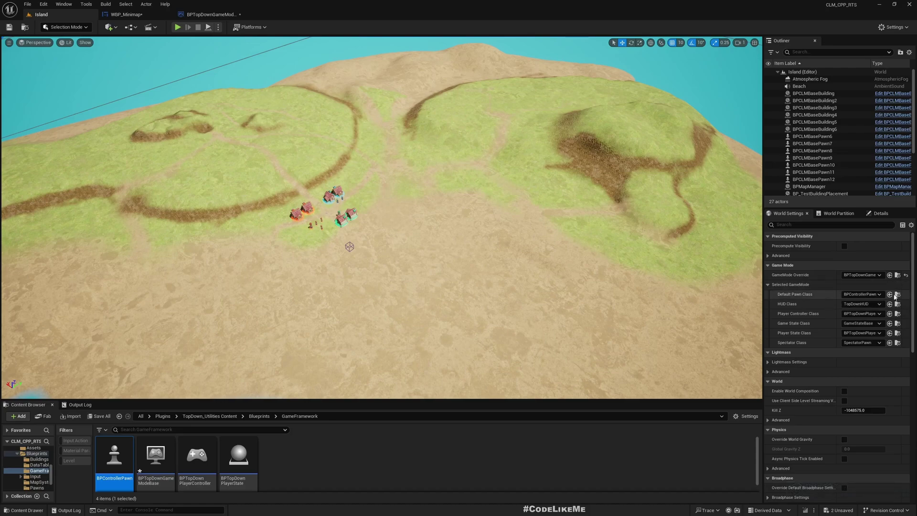
Step: Edit BPControllerPawn's Spring Arm, then play the Island level in a maximized viewport
double_click(114, 458)
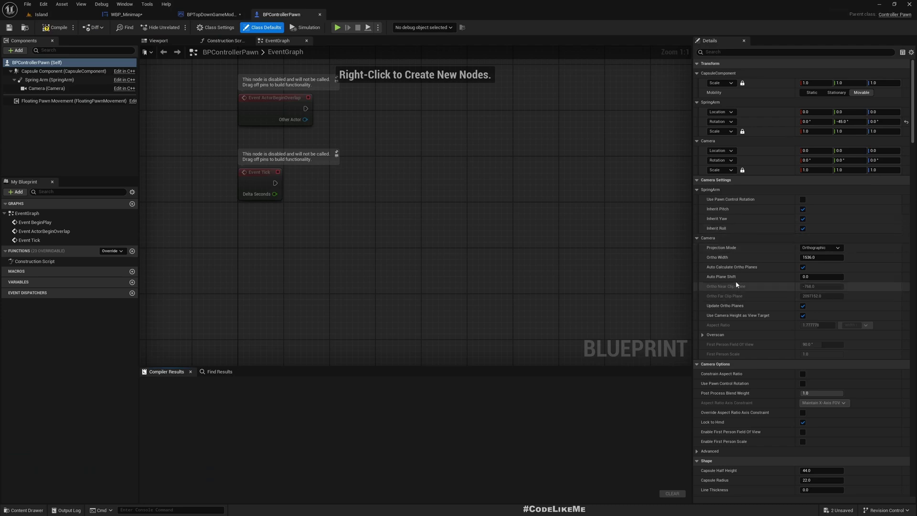
click(43, 81)
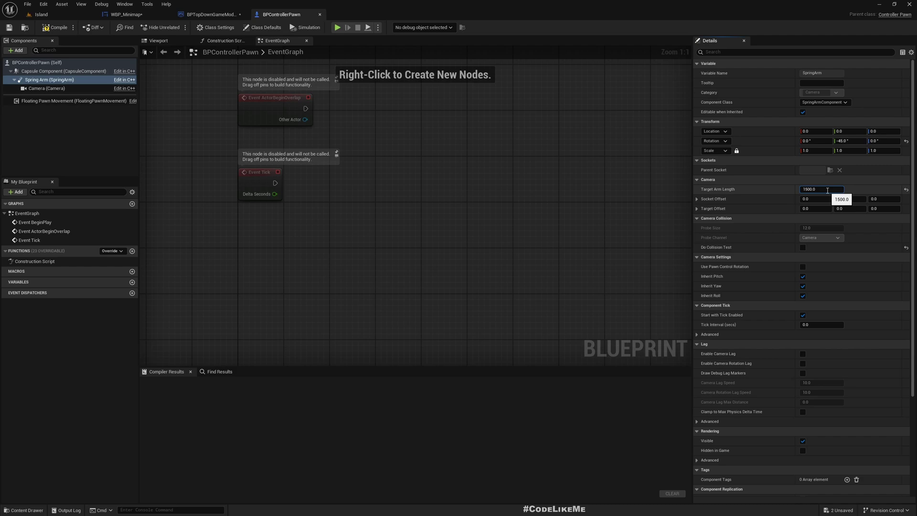
click(68, 30)
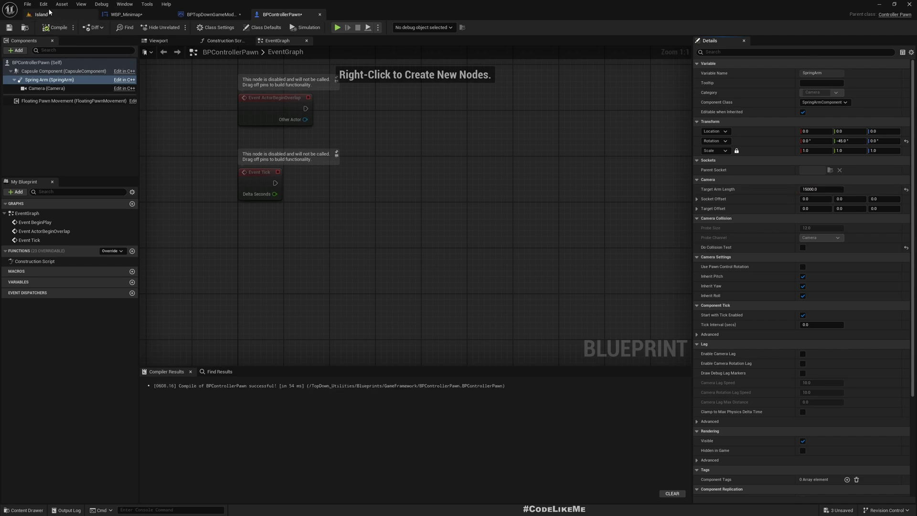
click(40, 15)
key(F11)
key(alt+p)
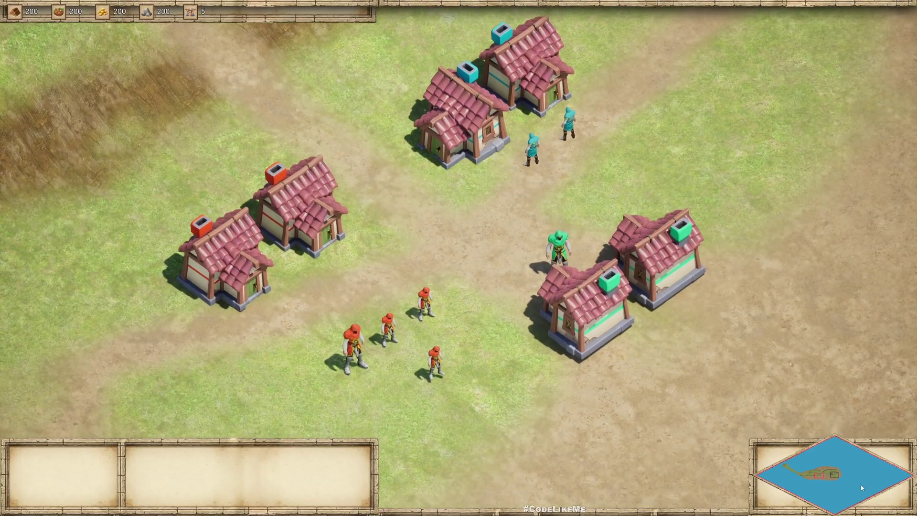
Step: Use the minimap to sweep and jump the camera over water, grassland and hills
drag(836, 480, 833, 486)
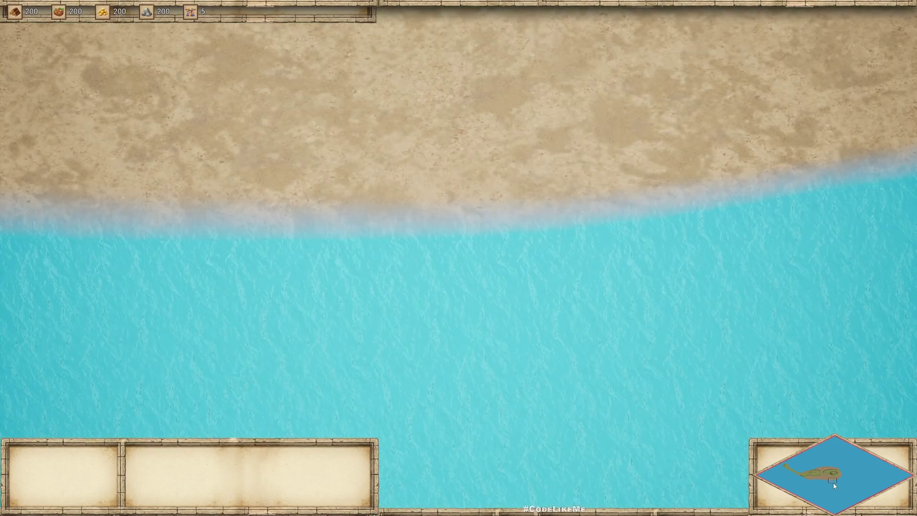
click(856, 491)
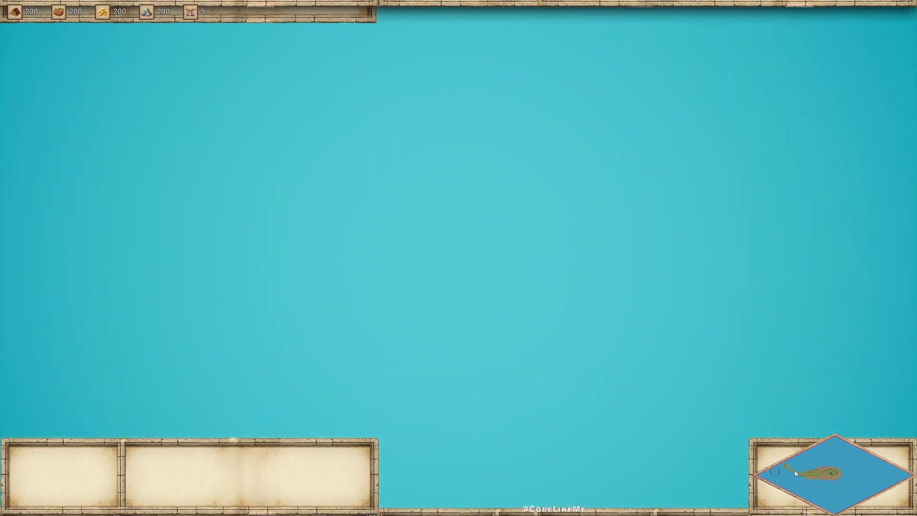
mouse_move(801, 472)
mouse_down()
mouse_move(834, 475)
mouse_move(820, 479)
mouse_up()
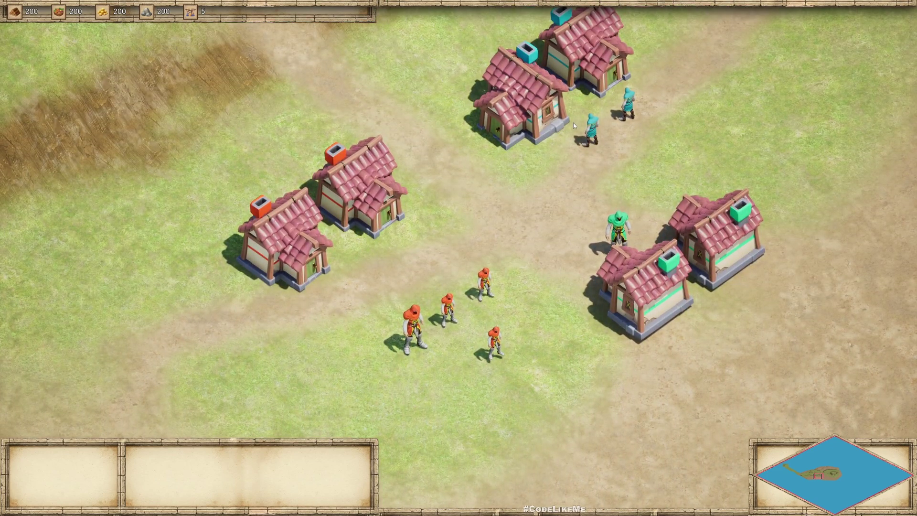
click(810, 473)
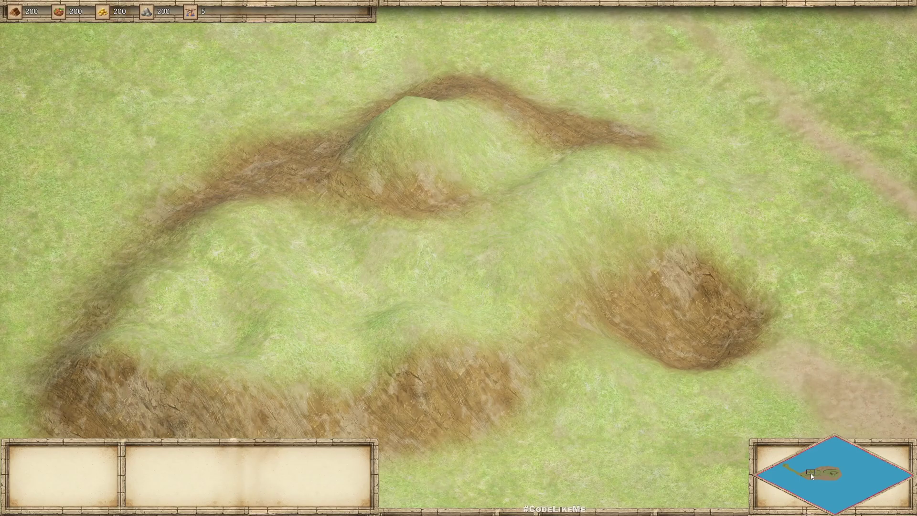
Step: Stop the game and delete WBP_Minimap's Click, Slot as Canvas Slot and Set Position nodes
key(Escape)
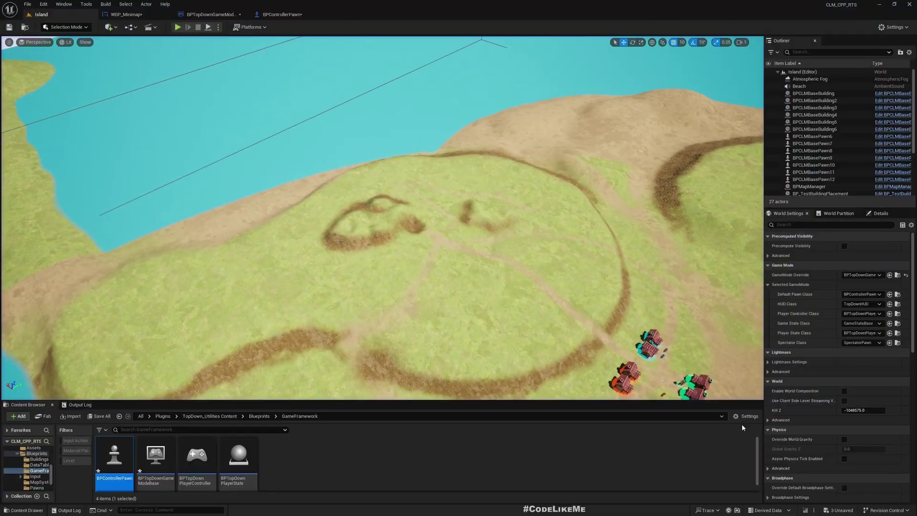
click(126, 16)
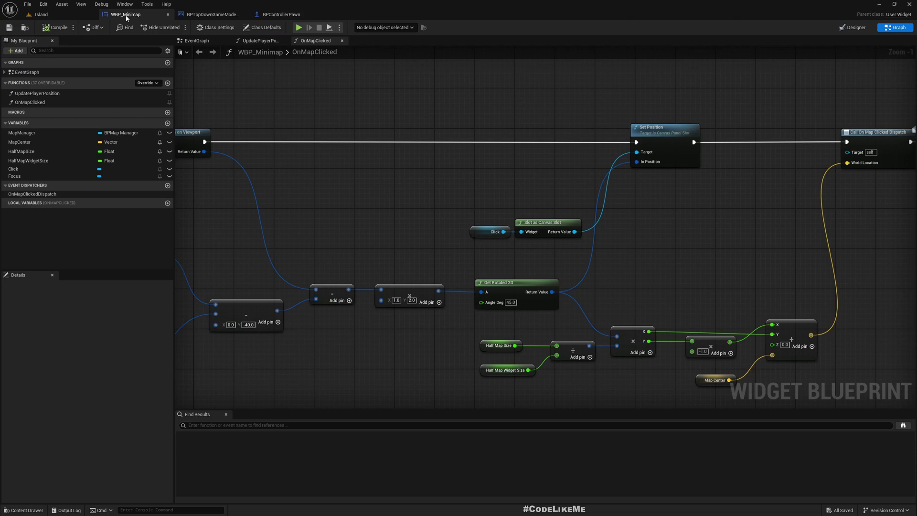
right_drag(549, 217, 396, 196)
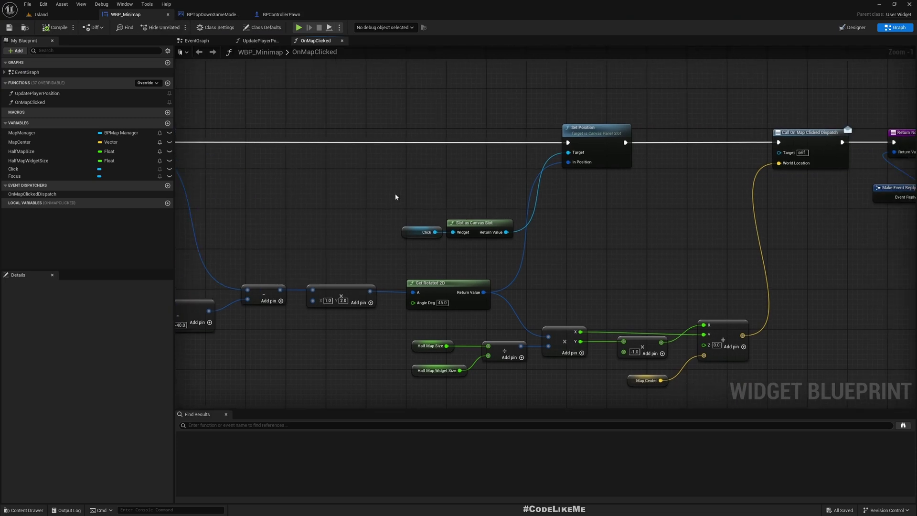
drag(395, 195, 524, 252)
scroll(575, 210, down, 2)
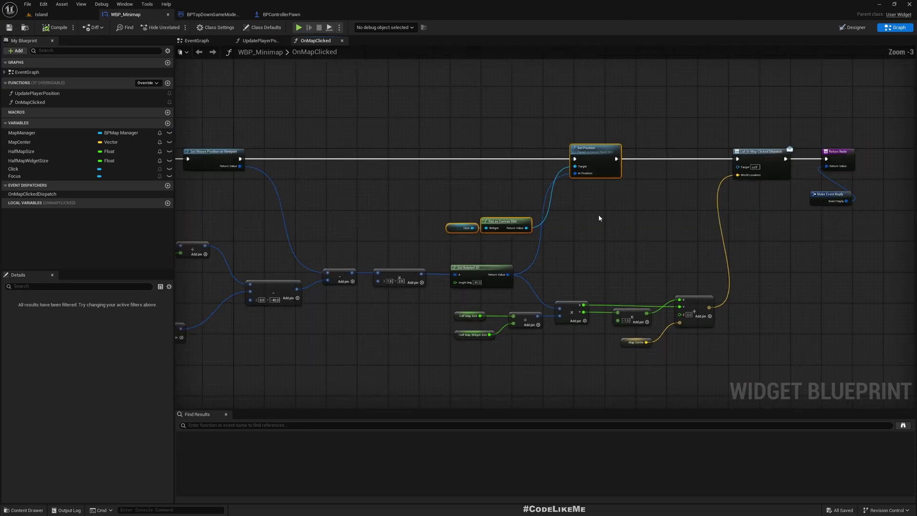
mouse_move(612, 172)
mouse_down()
mouse_move(617, 144)
mouse_move(737, 159)
mouse_up()
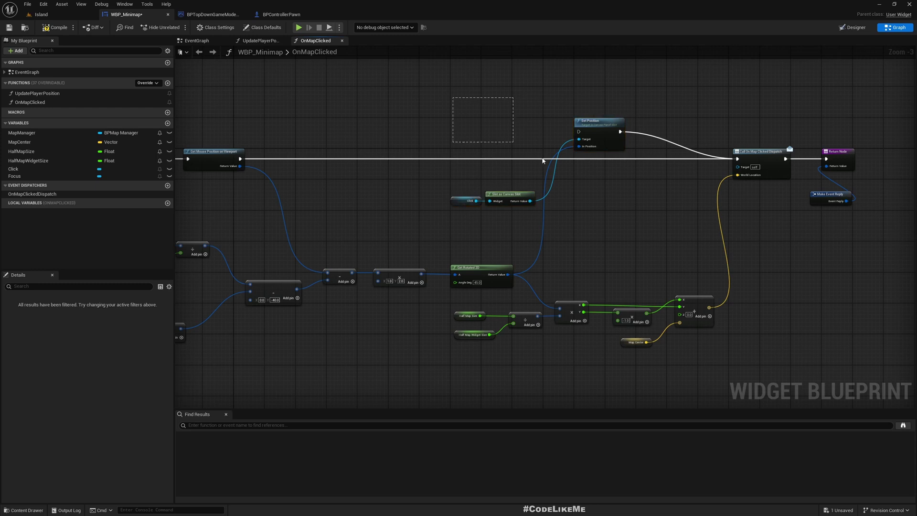
key(Delete)
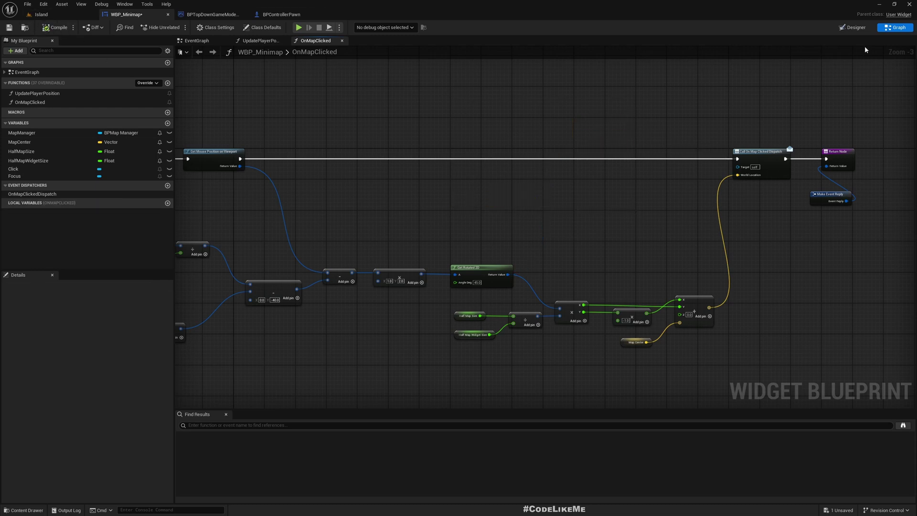
Step: Delete the Click marker image from the WBP_Minimap Designer layout
click(851, 28)
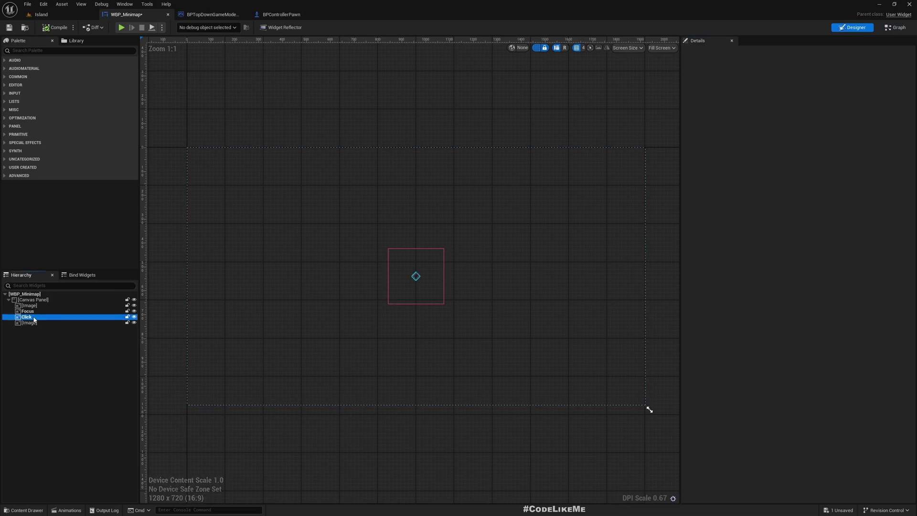
key(Delete)
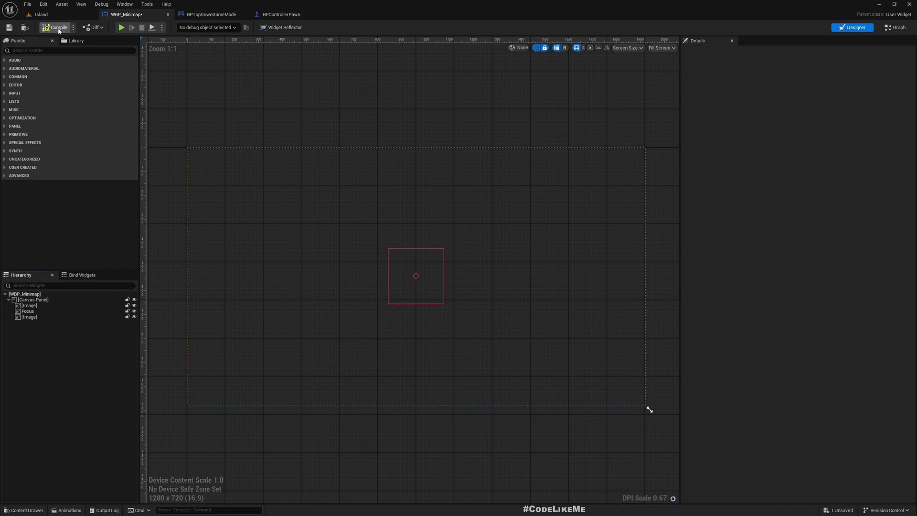
click(42, 14)
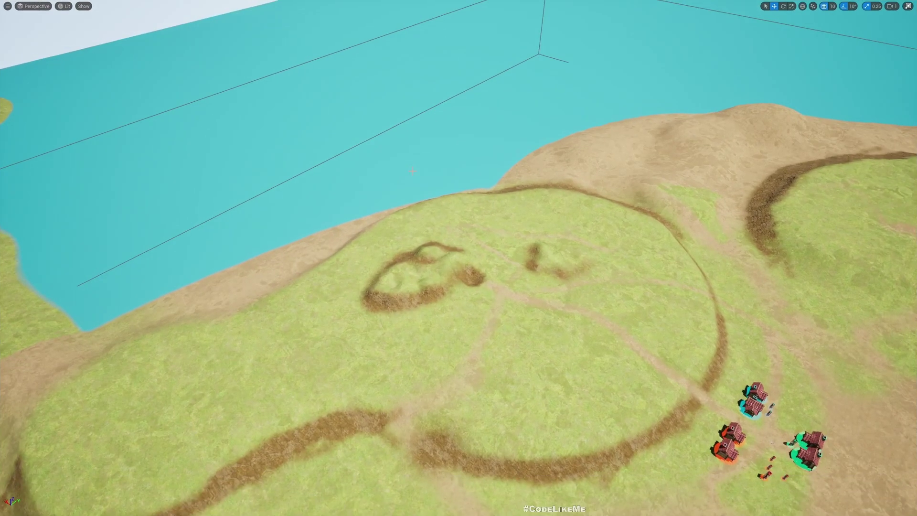
Step: Relaunch the game and drag on the minimap to sweep the camera from sand to village
key(Right)
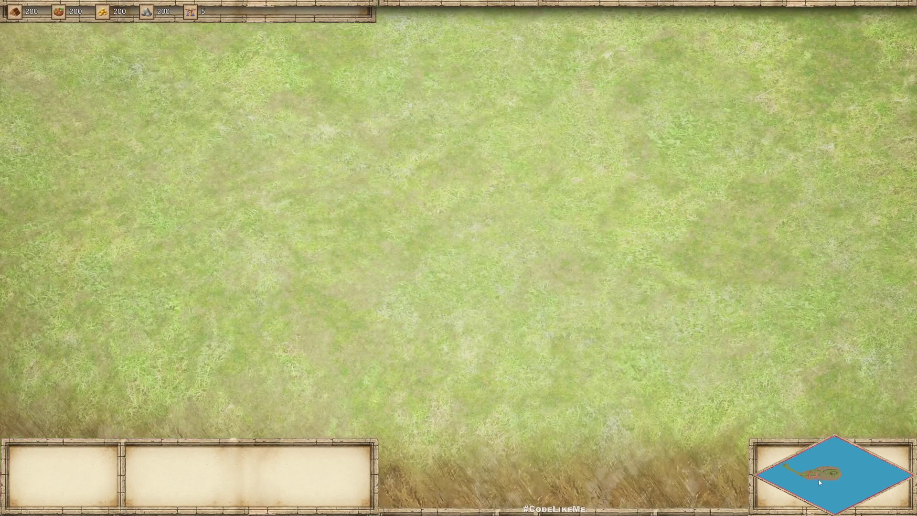
drag(814, 476, 819, 480)
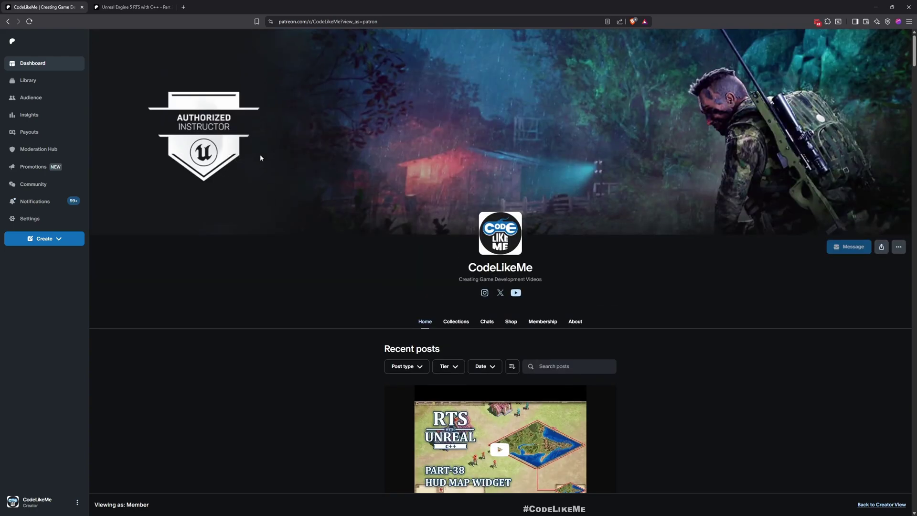
scroll(353, 176, down, 1)
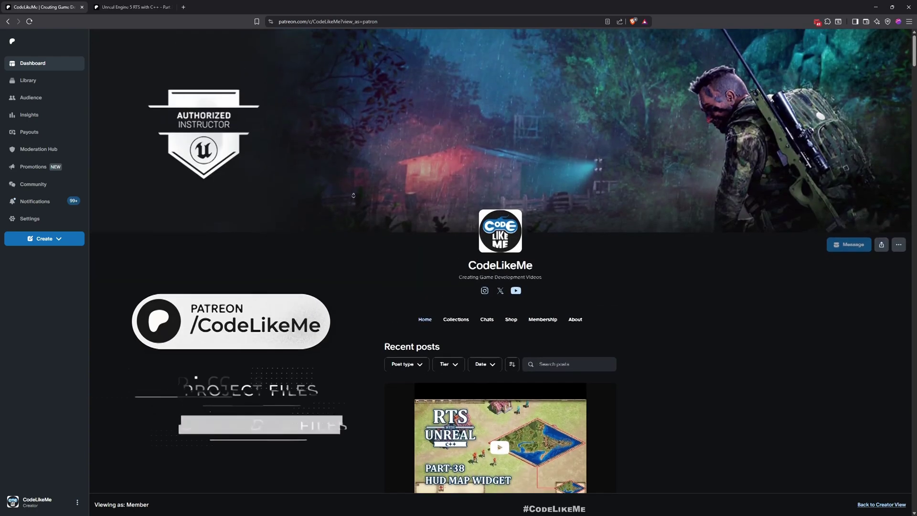
scroll(353, 200, down, 2)
scroll(352, 200, down, 1)
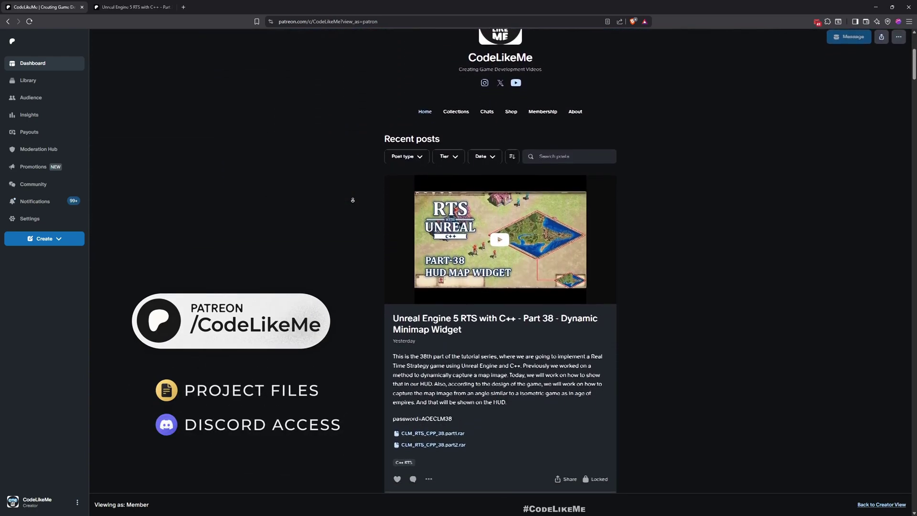
scroll(353, 201, down, 1)
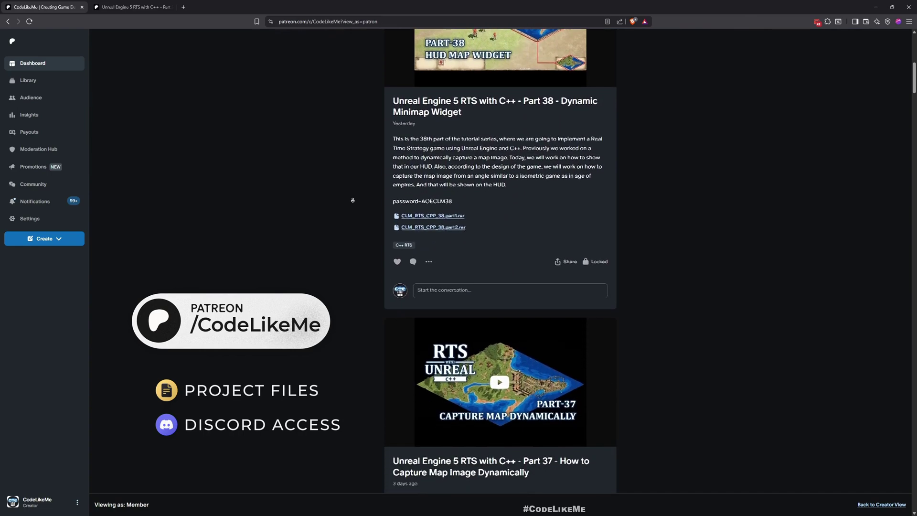
scroll(352, 200, down, 1)
scroll(353, 200, down, 1)
scroll(353, 200, down, 1)
scroll(353, 200, down, 1)
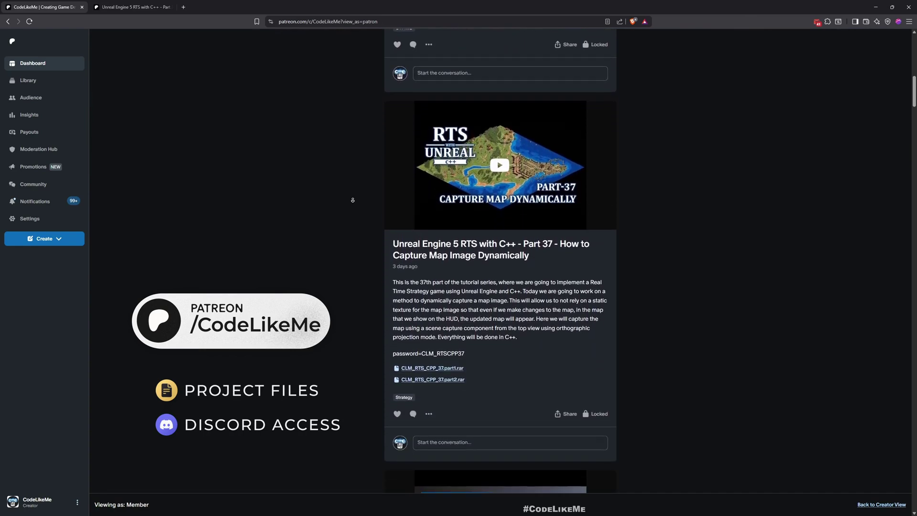
scroll(352, 199, down, 1)
scroll(353, 201, down, 1)
scroll(353, 200, down, 1)
scroll(353, 200, down, 1)
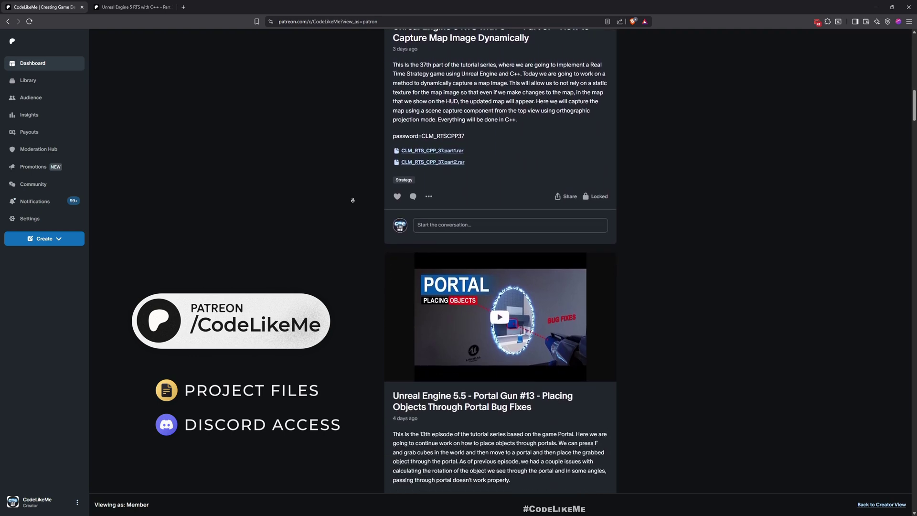
scroll(352, 199, down, 1)
scroll(352, 200, down, 1)
scroll(353, 200, down, 1)
scroll(353, 200, down, 1)
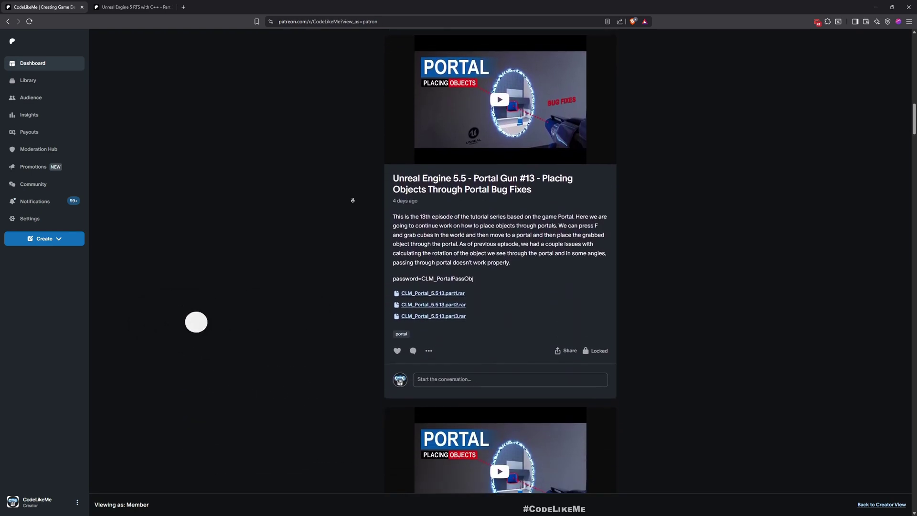
scroll(353, 200, down, 1)
scroll(353, 200, down, 1)
scroll(352, 200, down, 1)
scroll(353, 200, down, 1)
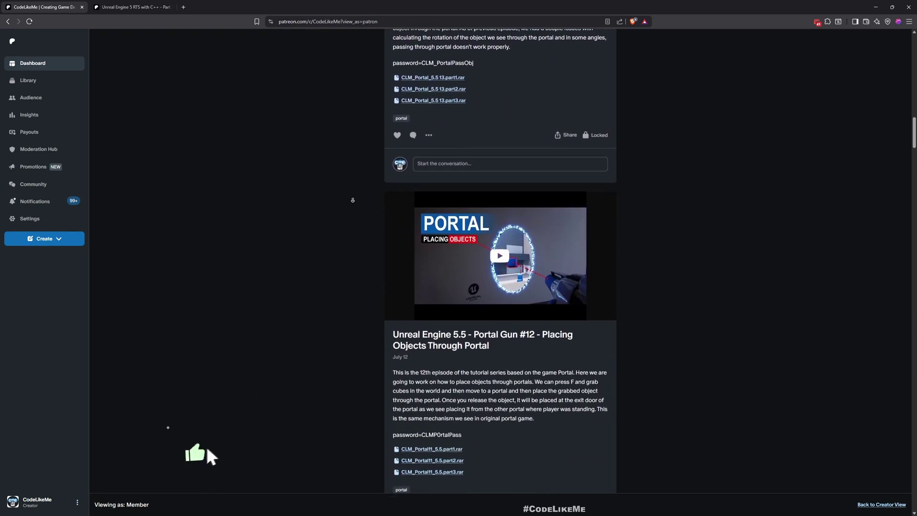
scroll(352, 200, down, 1)
scroll(353, 200, down, 1)
scroll(352, 199, down, 1)
scroll(352, 200, down, 1)
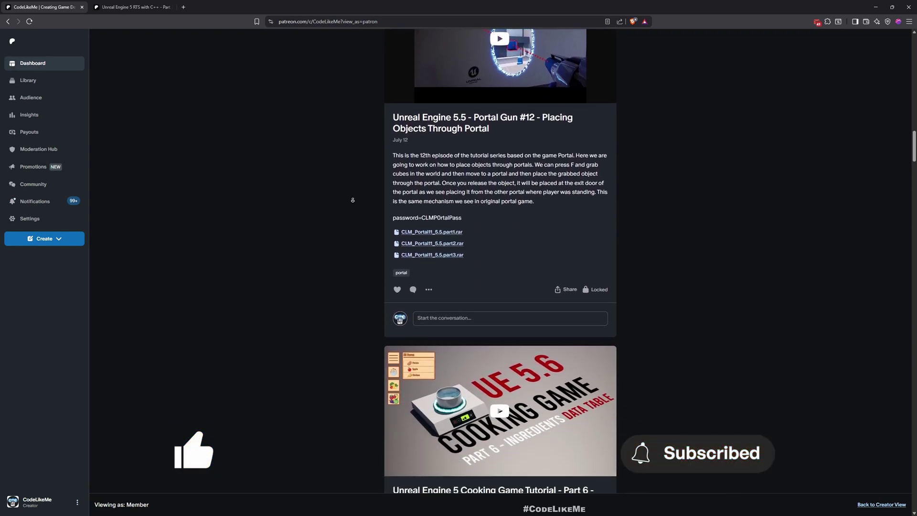
scroll(352, 200, down, 1)
scroll(353, 199, down, 1)
scroll(353, 201, down, 1)
scroll(353, 201, down, 1)
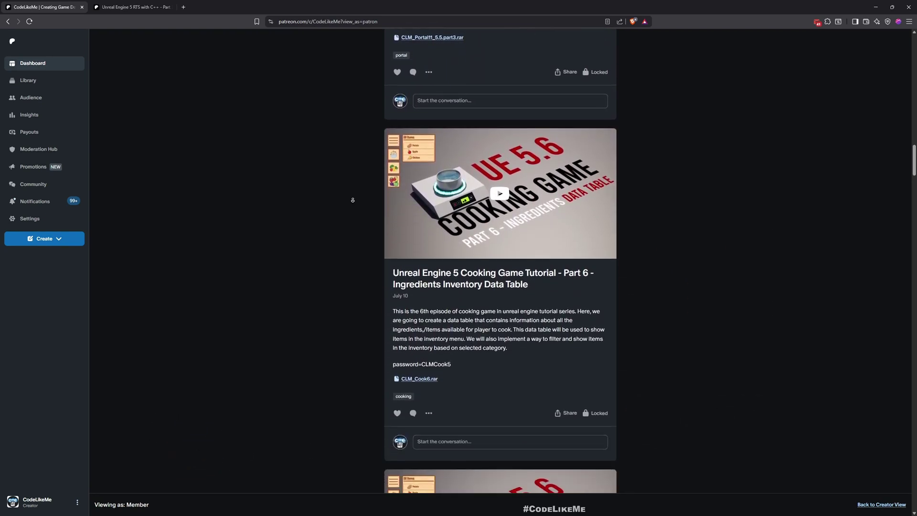